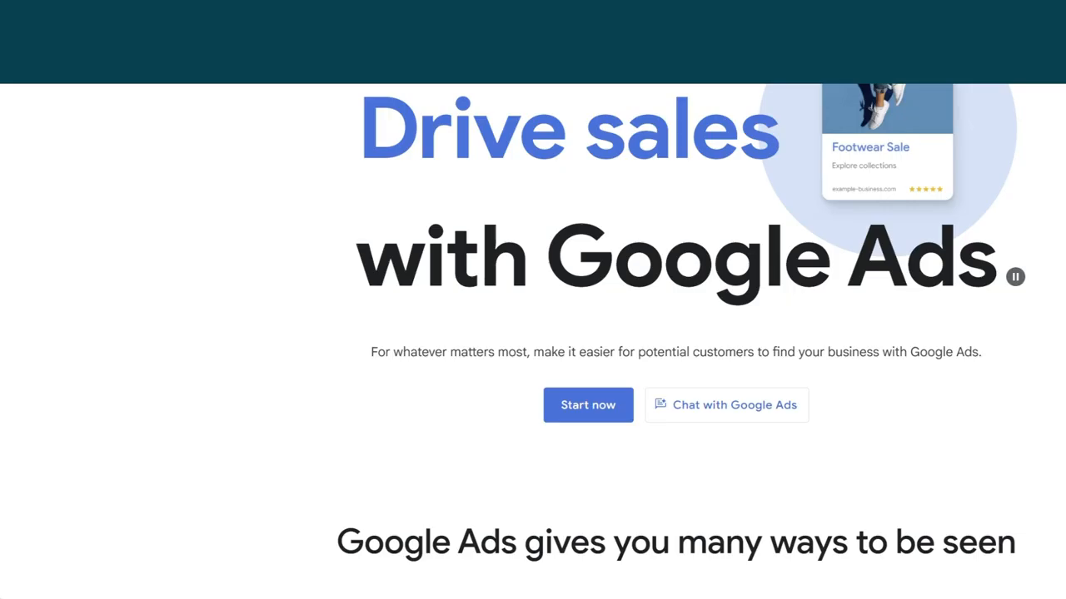
pyautogui.scroll(2, 676, 333)
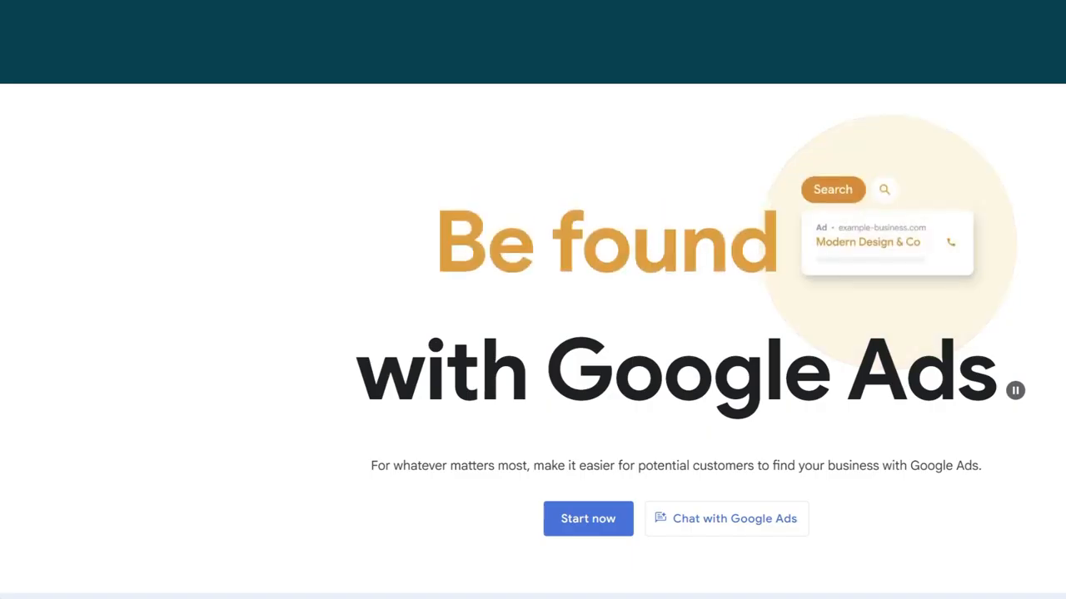
pyautogui.scroll(-2, 533, 333)
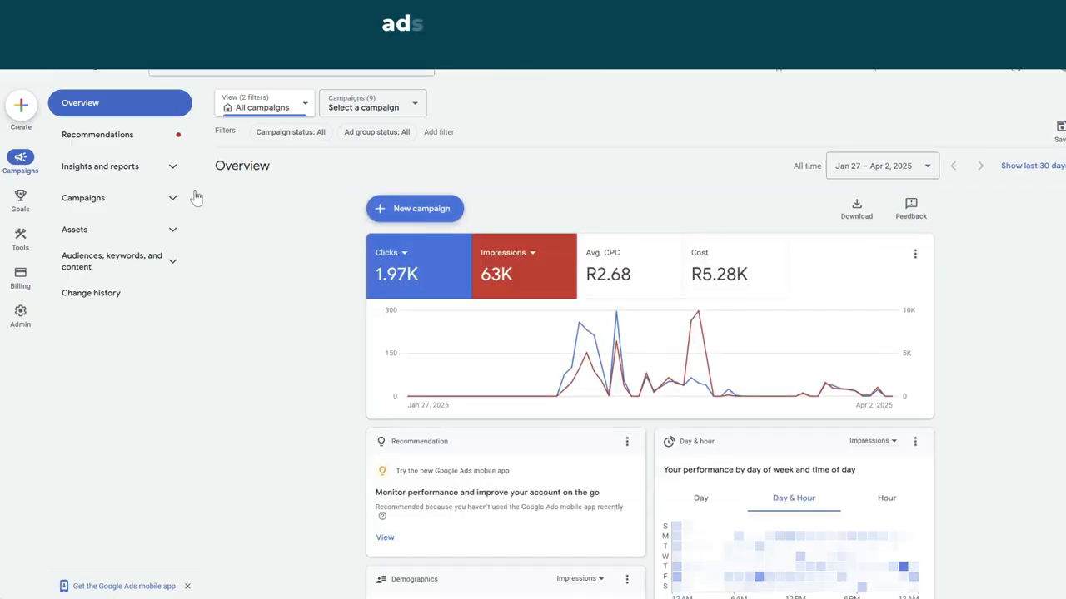
# - Start a new campaign without guidance and choose Search as the campaign type
pyautogui.click(15, 115)
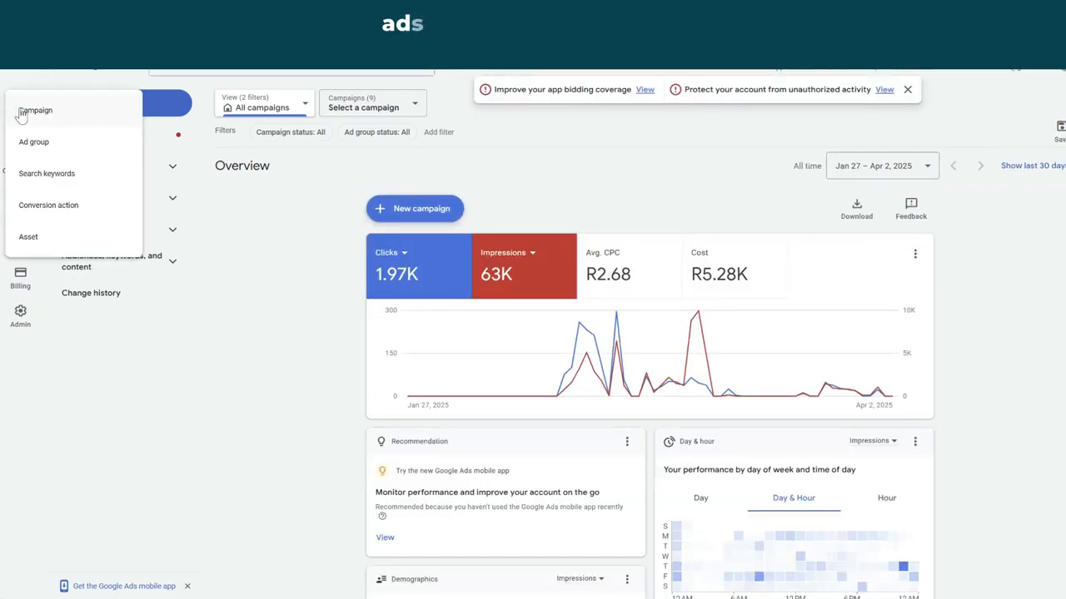
pyautogui.click(60, 117)
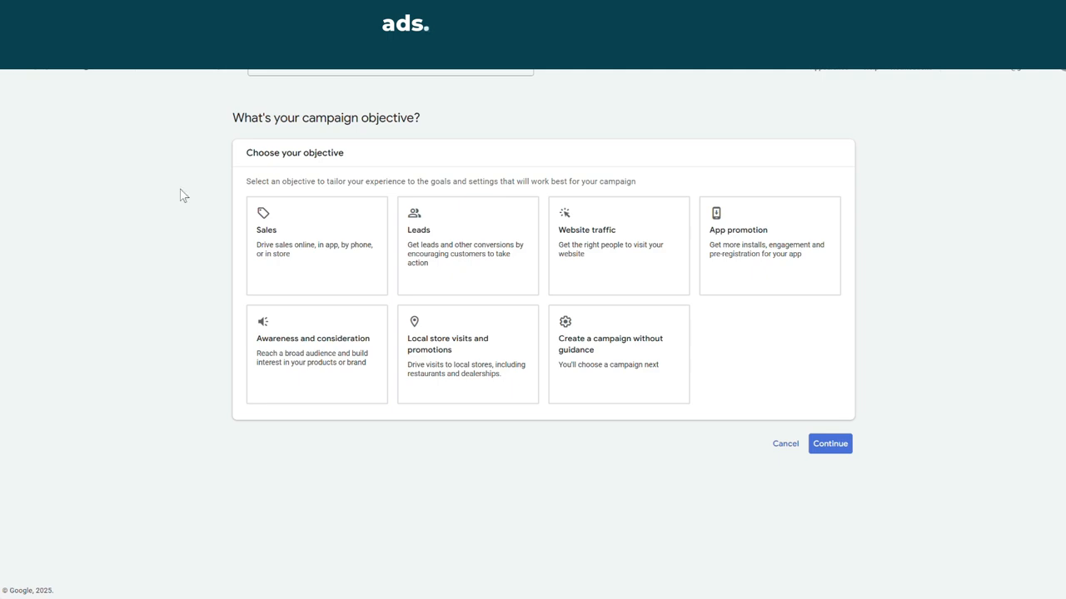
pyautogui.click(601, 360)
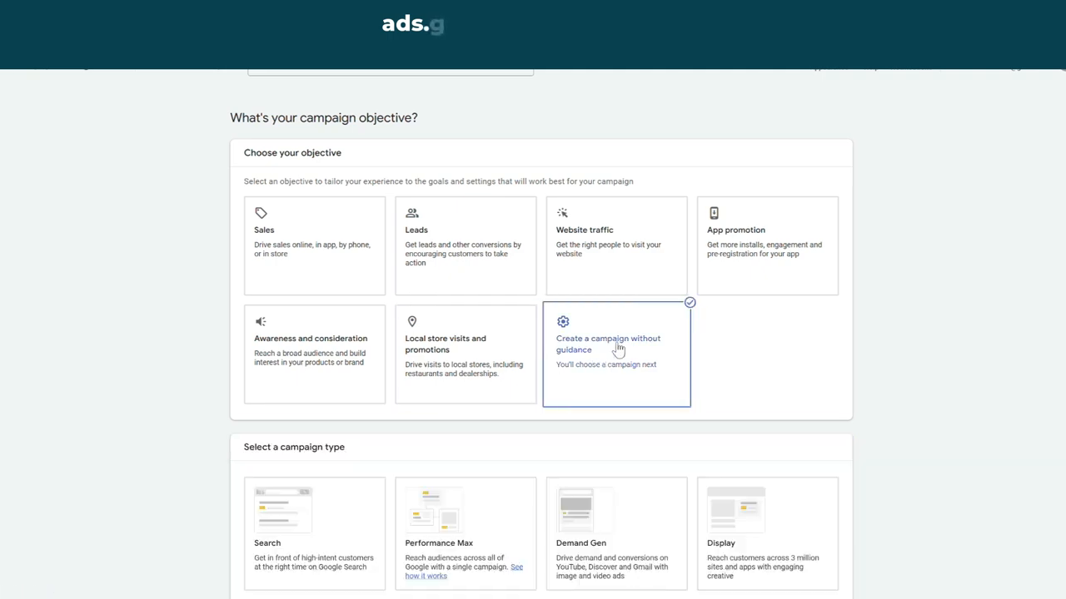
pyautogui.scroll(-3, 768, 328)
pyautogui.click(310, 395)
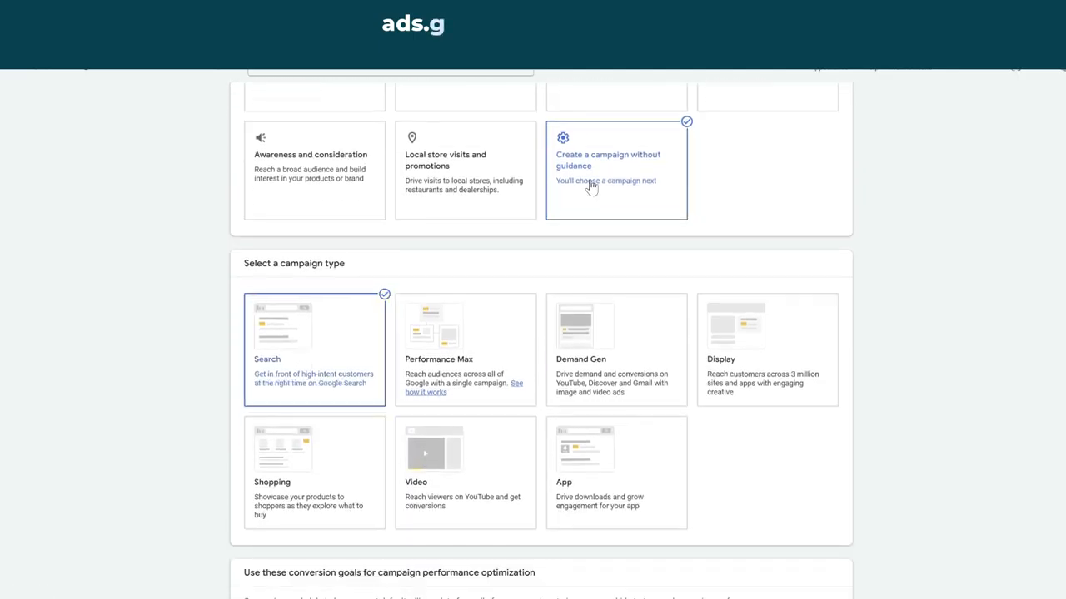
pyautogui.scroll(-2, 885, 338)
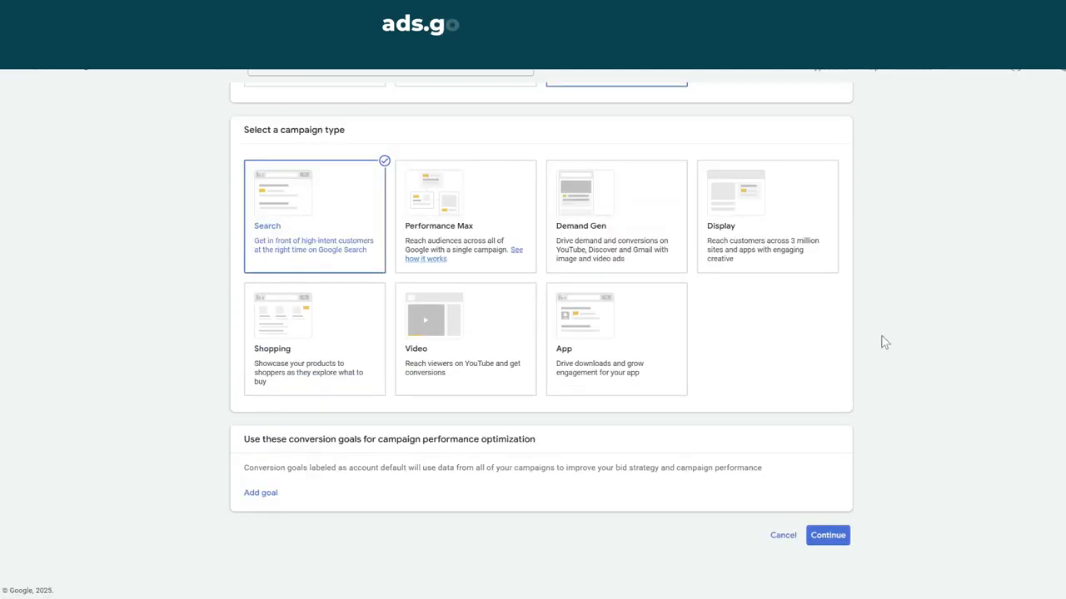
pyautogui.click(827, 535)
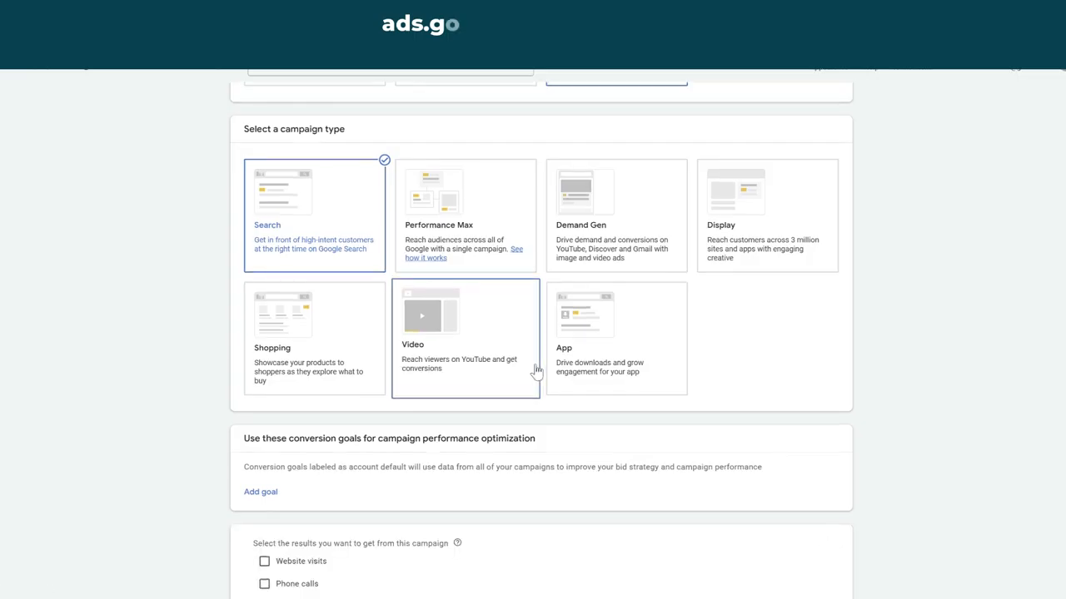
pyautogui.scroll(-1, 538, 371)
pyautogui.click(264, 469)
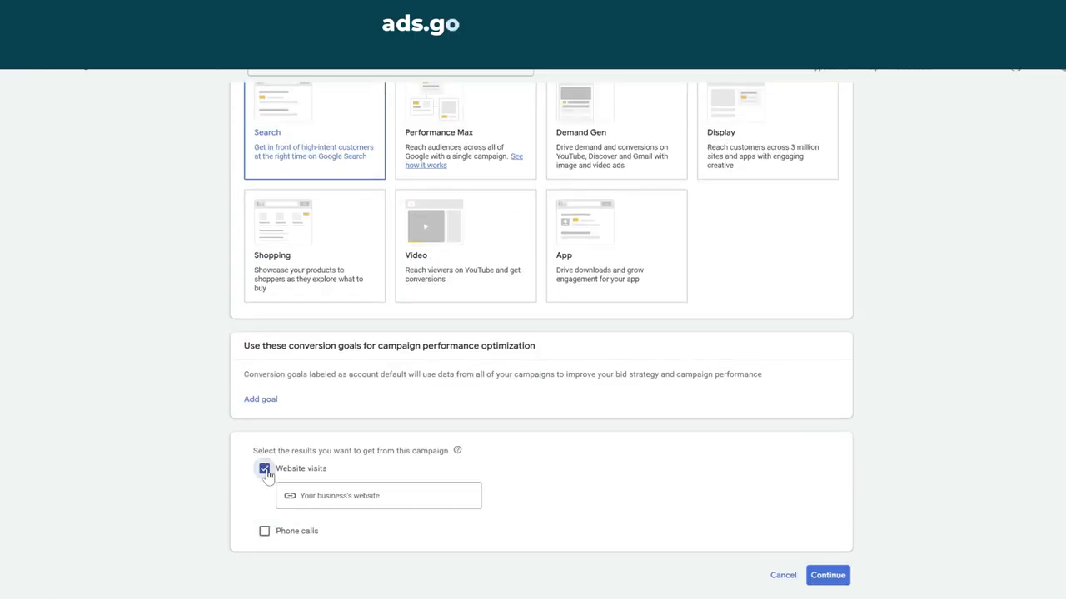
pyautogui.click(379, 497)
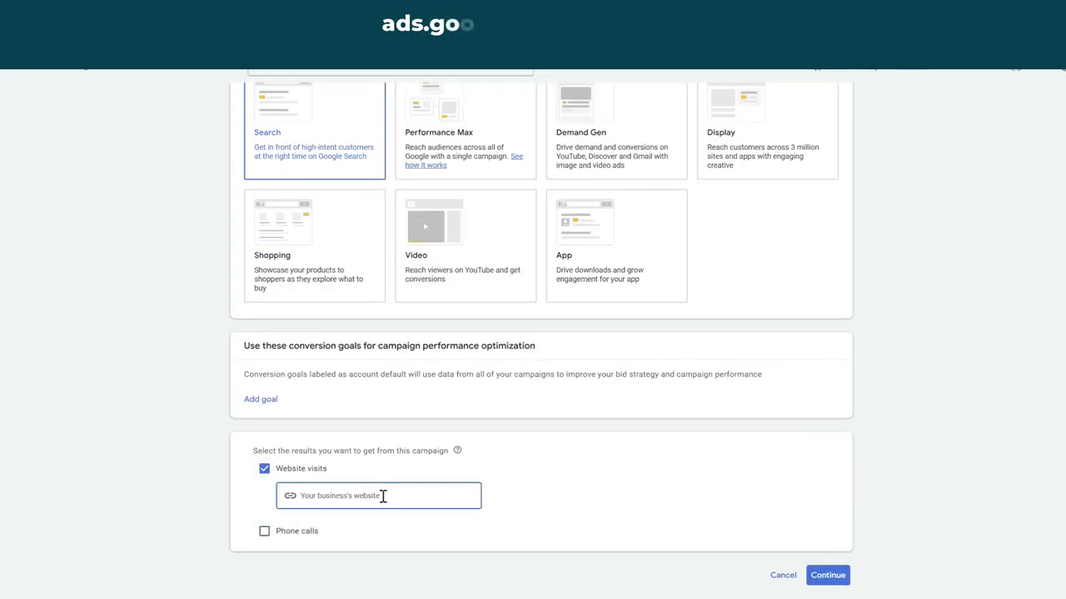
pyautogui.write('www,bdbs')
pyautogui.press('BackSpace')
pyautogui.press('BackSpace')
pyautogui.press('BackSpace')
pyautogui.press('BackSpace')
pyautogui.press('BackSpace')
pyautogui.write('.bsb')
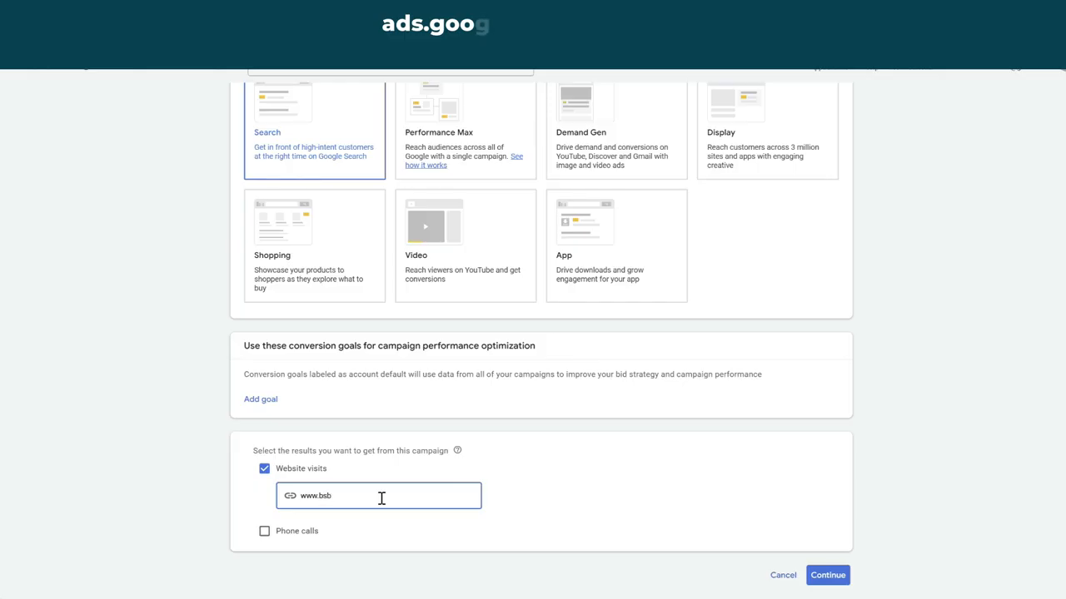
pyautogui.press('BackSpace')
pyautogui.press('BackSpace')
pyautogui.write('dbsolution')
pyautogui.press('BackSpace')
pyautogui.write('s.co.za')
pyautogui.moveTo(380, 497); pyautogui.dragTo(269, 505)
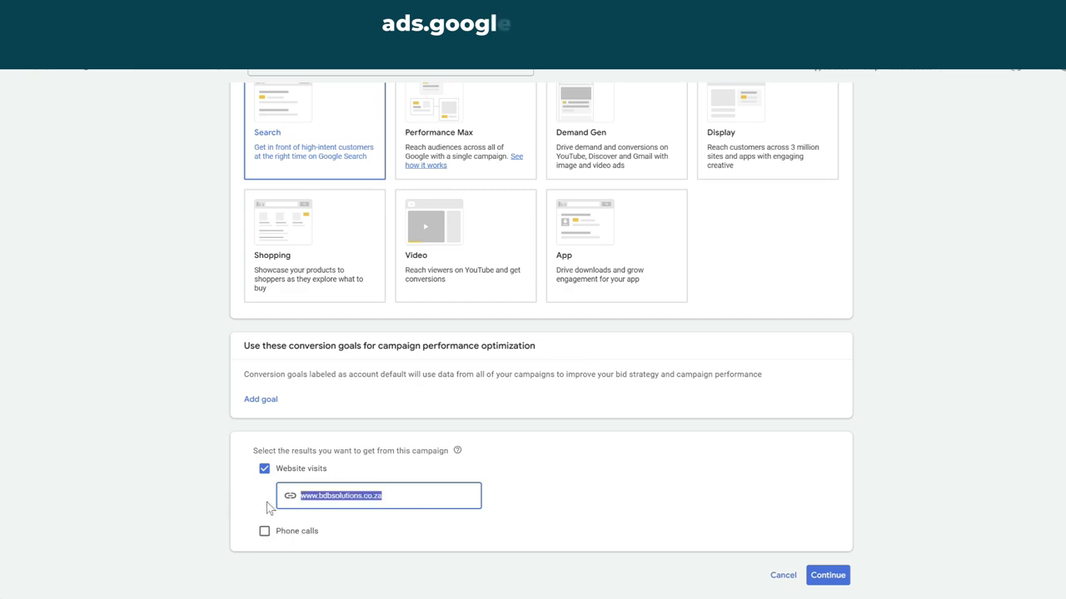
pyautogui.click(829, 579)
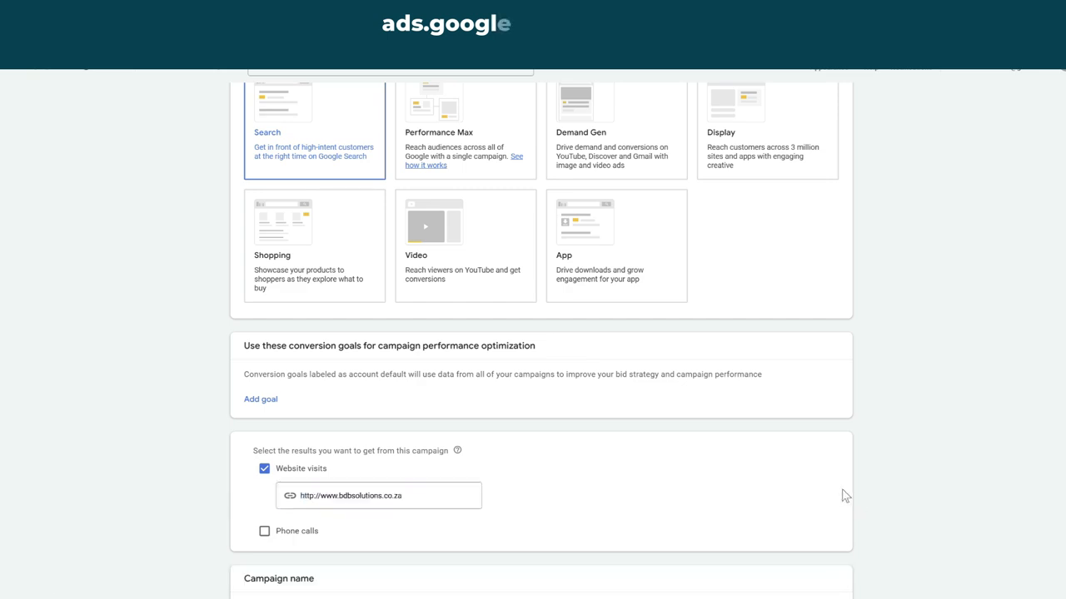
# - Name the campaign "BD Accountant Services - 2025" and start it as a new campaign instead of finishing the saved draft
pyautogui.click(309, 463)
pyautogui.moveTo(309, 463); pyautogui.dragTo(189, 461)
pyautogui.write('BD A')
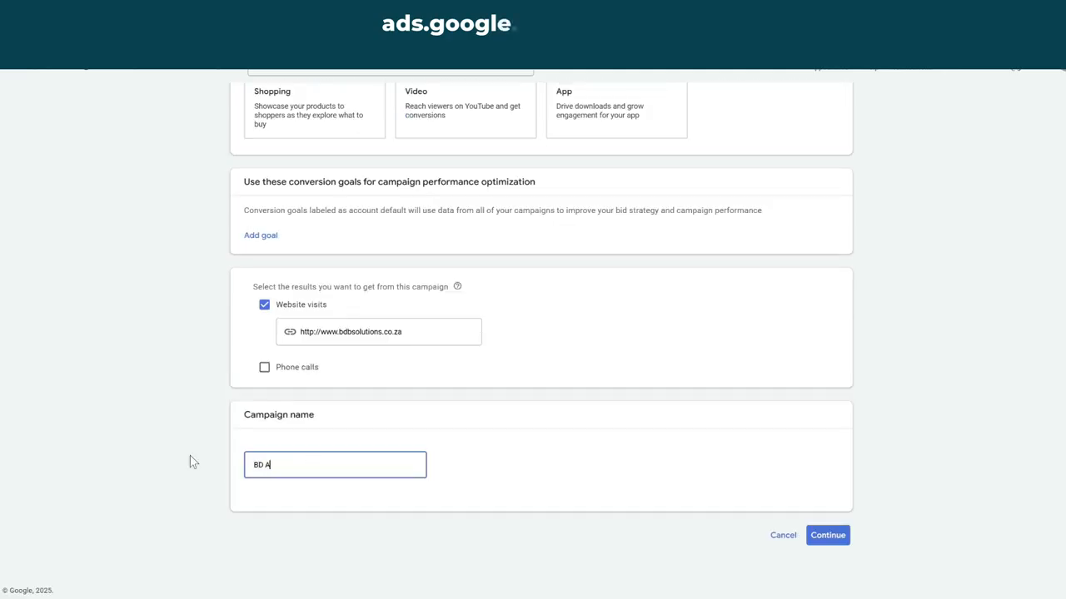
pyautogui.write('ccountant Services - 2025')
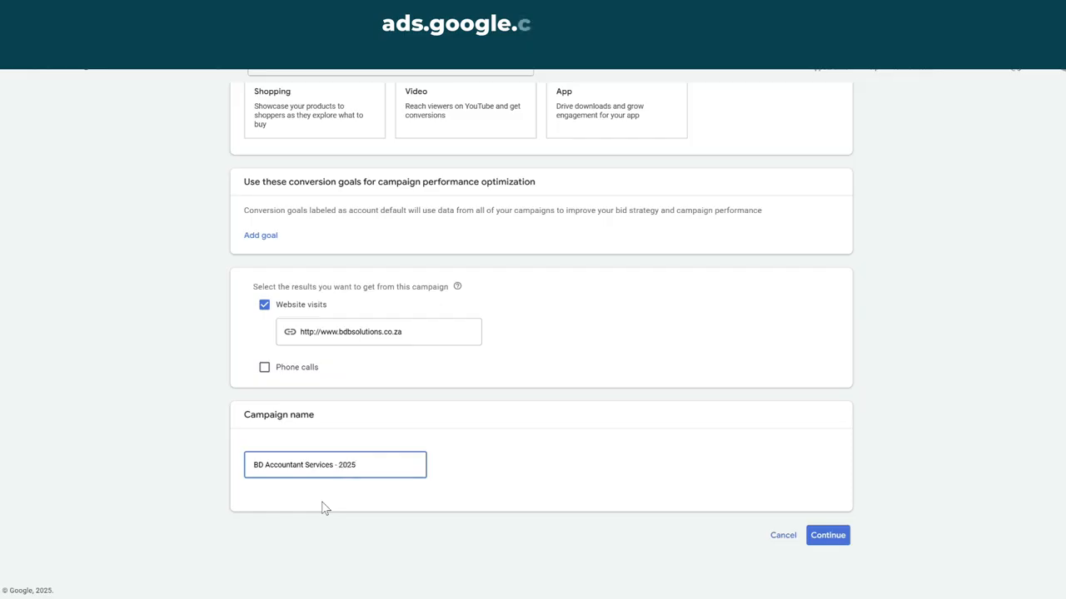
pyautogui.click(846, 541)
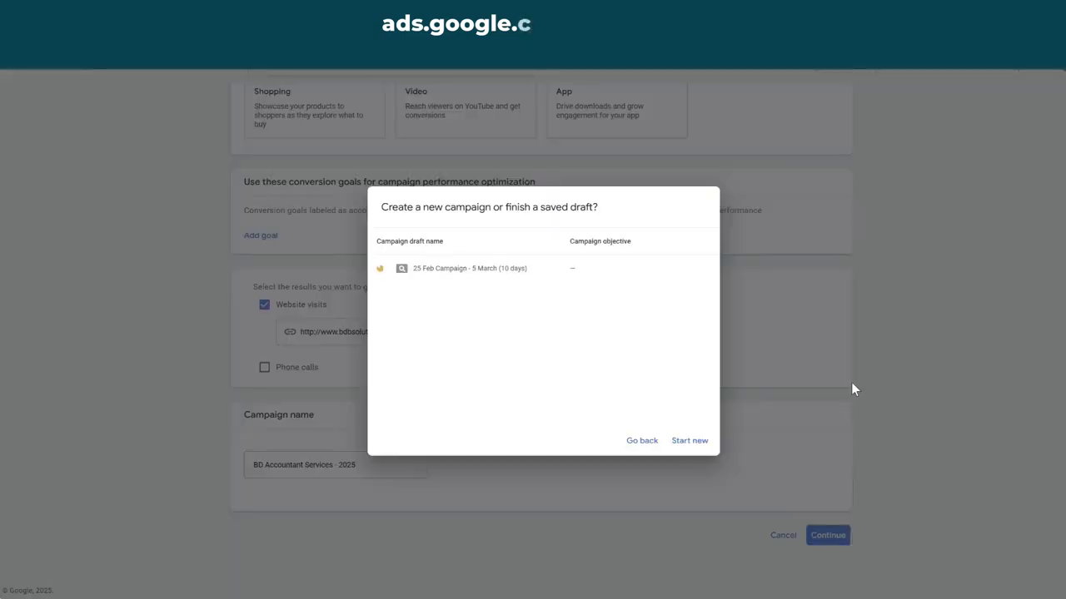
pyautogui.click(690, 441)
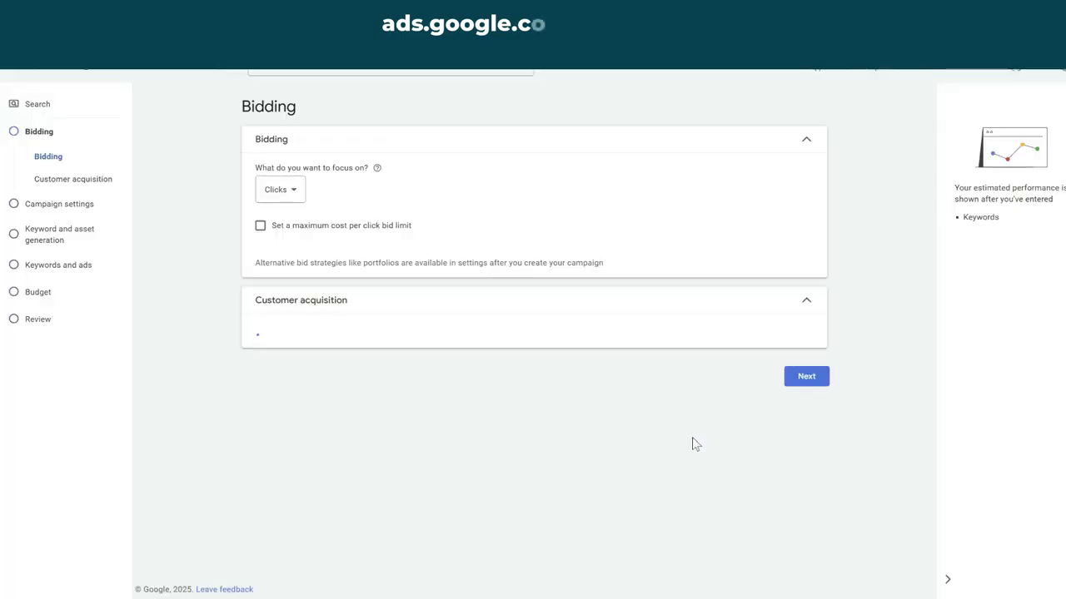
# - Set the bidding focus to Conversions and proceed to the campaign settings
pyautogui.click(277, 192)
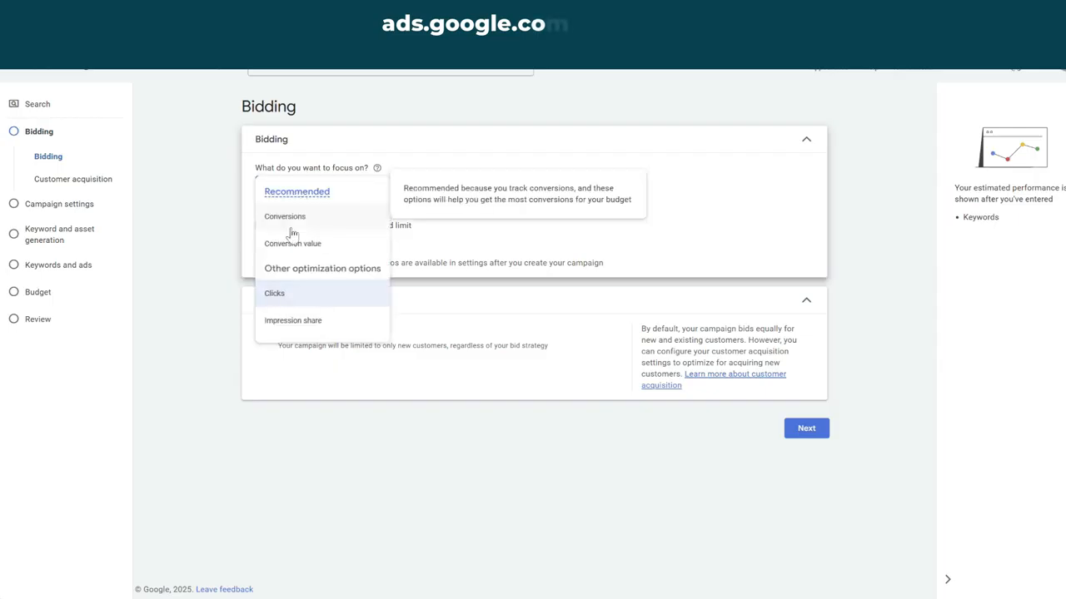
pyautogui.click(291, 219)
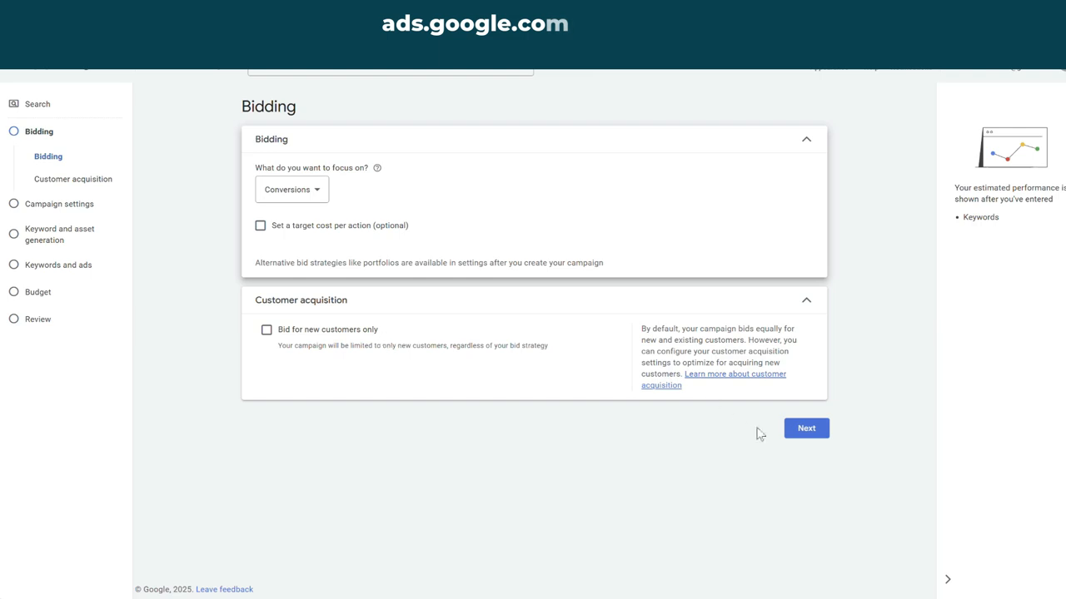
pyautogui.click(806, 430)
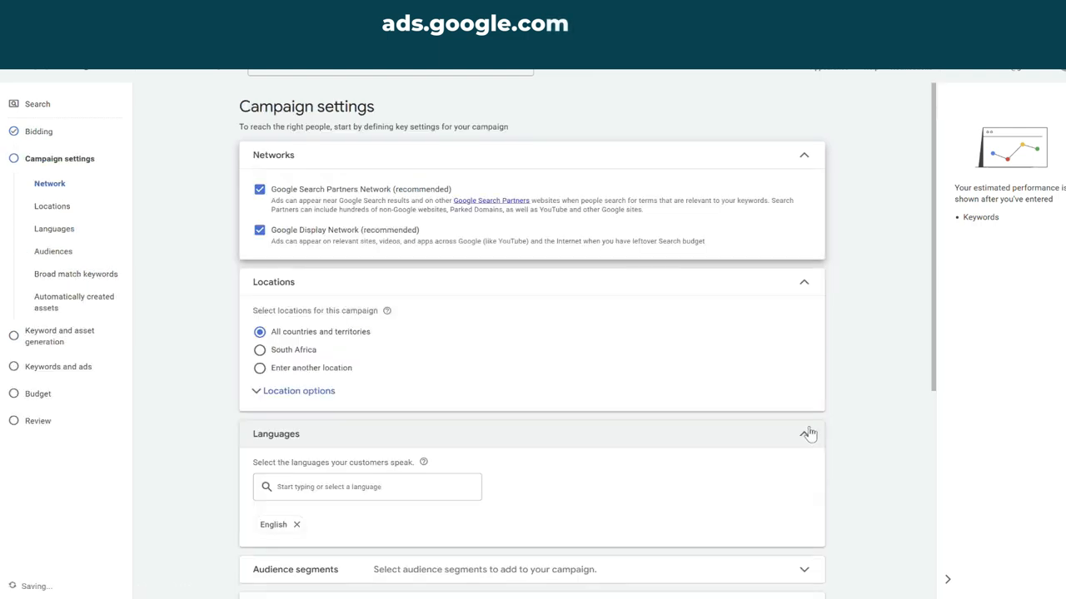
# - Exclude the Google Search Partners Network and the Google Display Network from the campaign
pyautogui.click(259, 190)
pyautogui.click(260, 232)
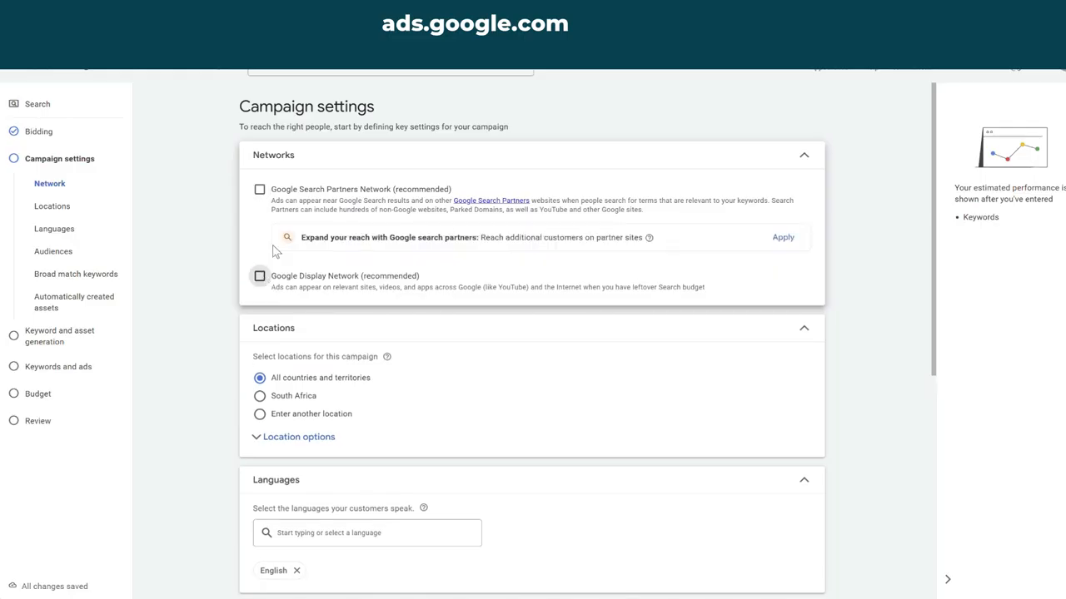
# - Switch the location targeting to another location and add the city Johannesburg, Gauteng, South Africa
pyautogui.click(260, 460)
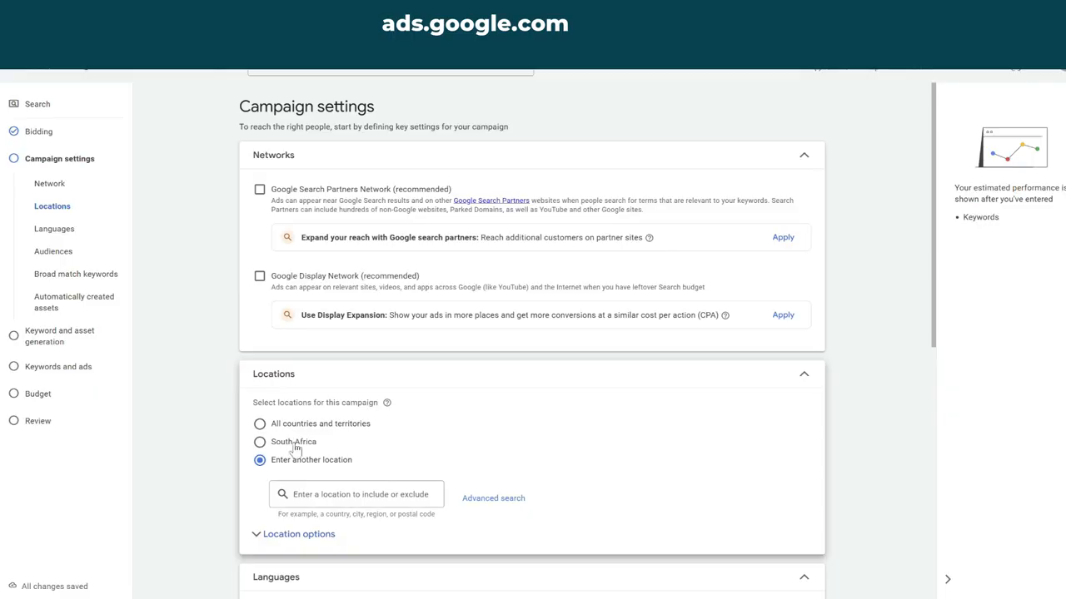
pyautogui.click(296, 447)
pyautogui.click(260, 462)
pyautogui.click(356, 493)
pyautogui.write('johannes')
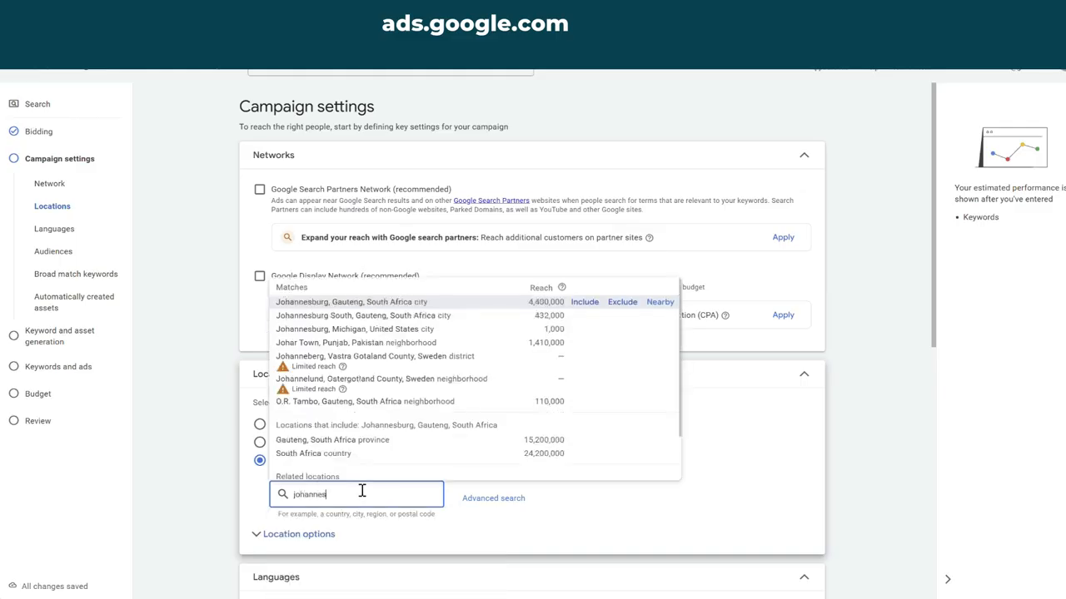
pyautogui.click(414, 304)
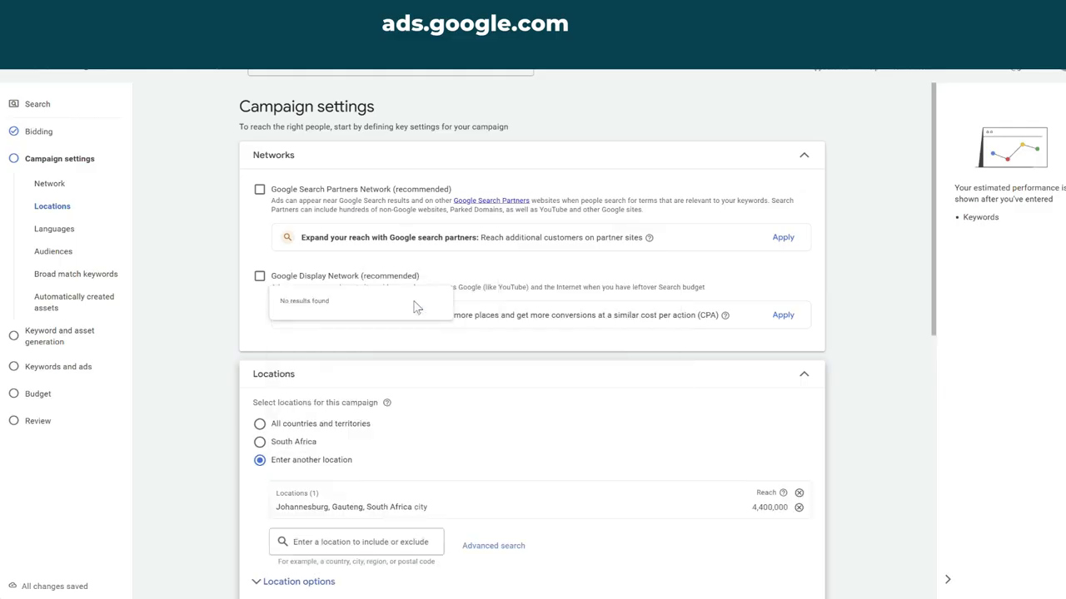
# - Add the cities Midrand and Sandton in Gauteng, South Africa, to the targeted locations
pyautogui.scroll(-1, 441, 421)
pyautogui.click(329, 471)
pyautogui.write('Midrand')
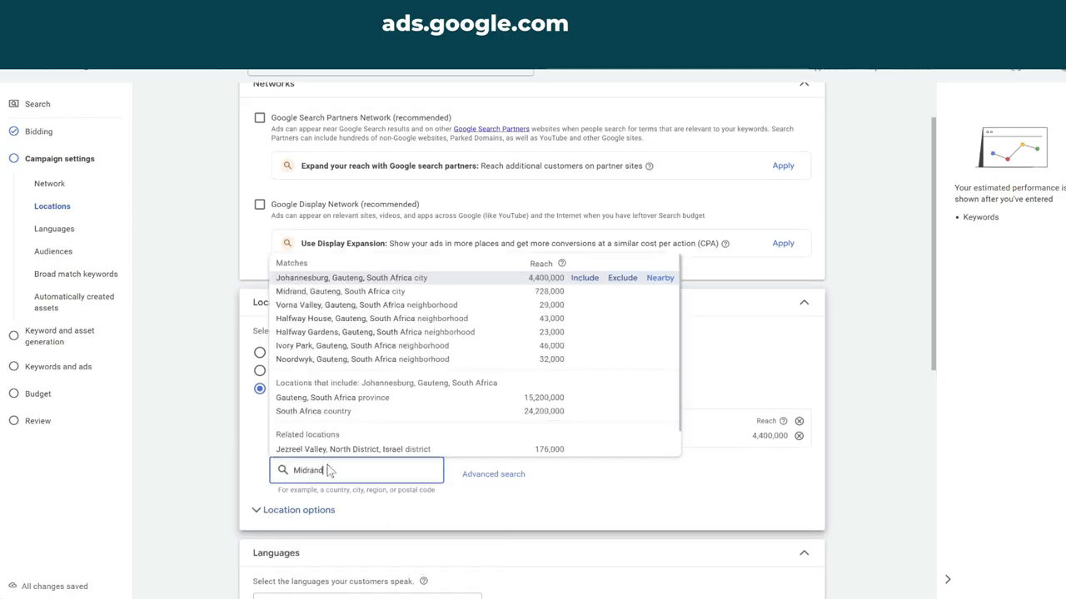
pyautogui.click(373, 291)
pyautogui.click(333, 486)
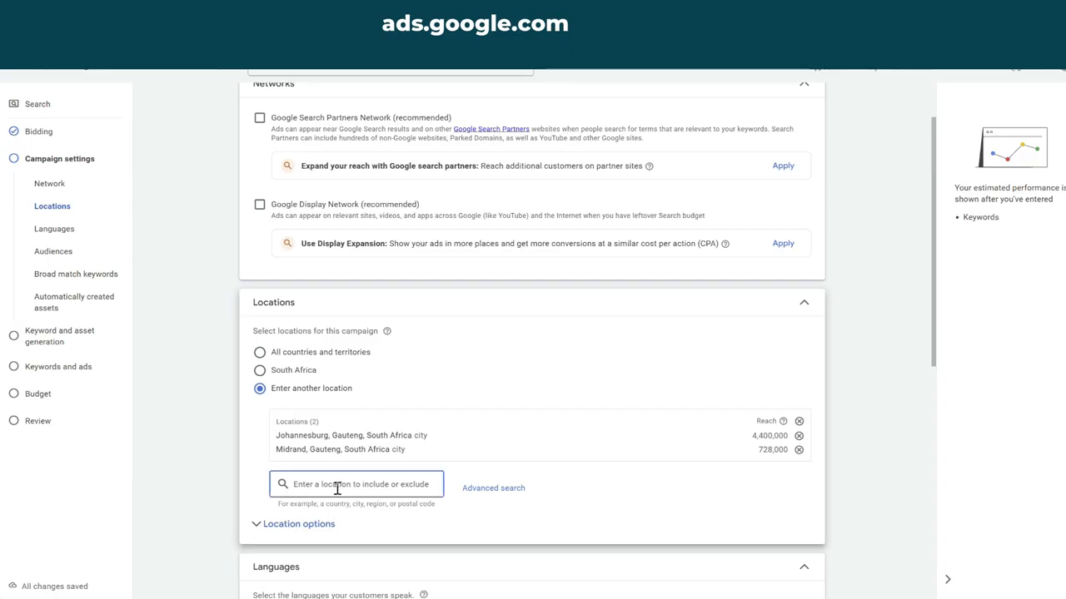
pyautogui.write('Sandton')
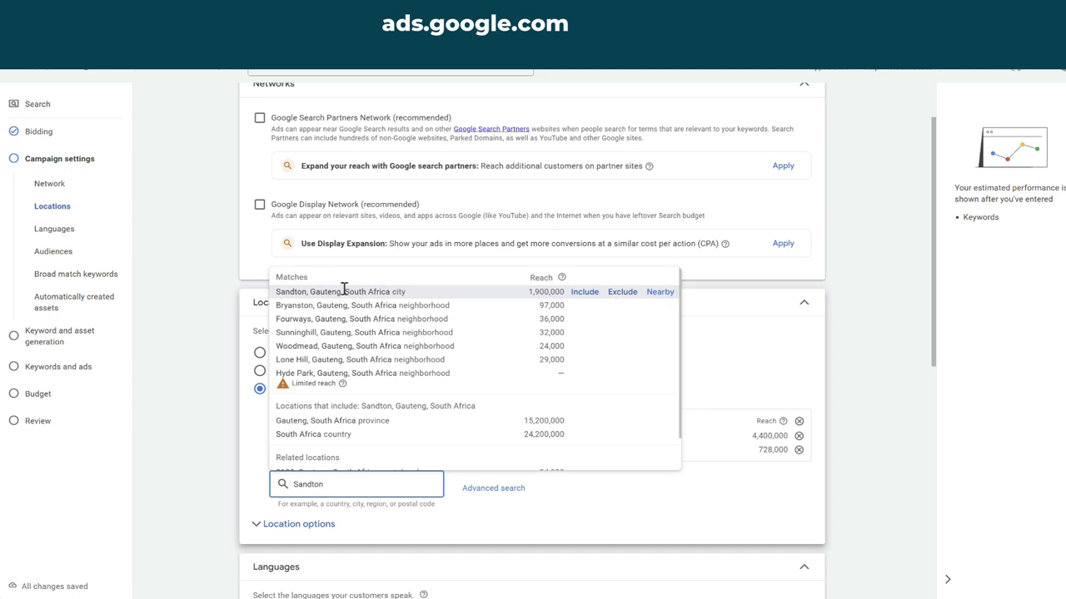
pyautogui.click(343, 292)
# - Set the location options to Presence, covering only people in or regularly in the included locations
pyautogui.scroll(-2, 343, 354)
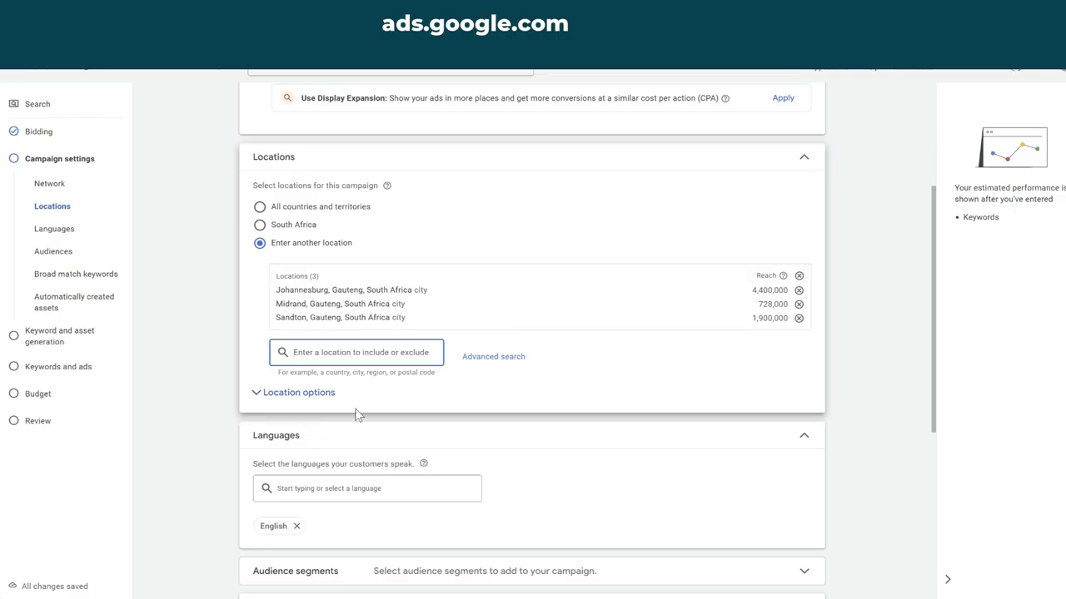
pyautogui.click(302, 395)
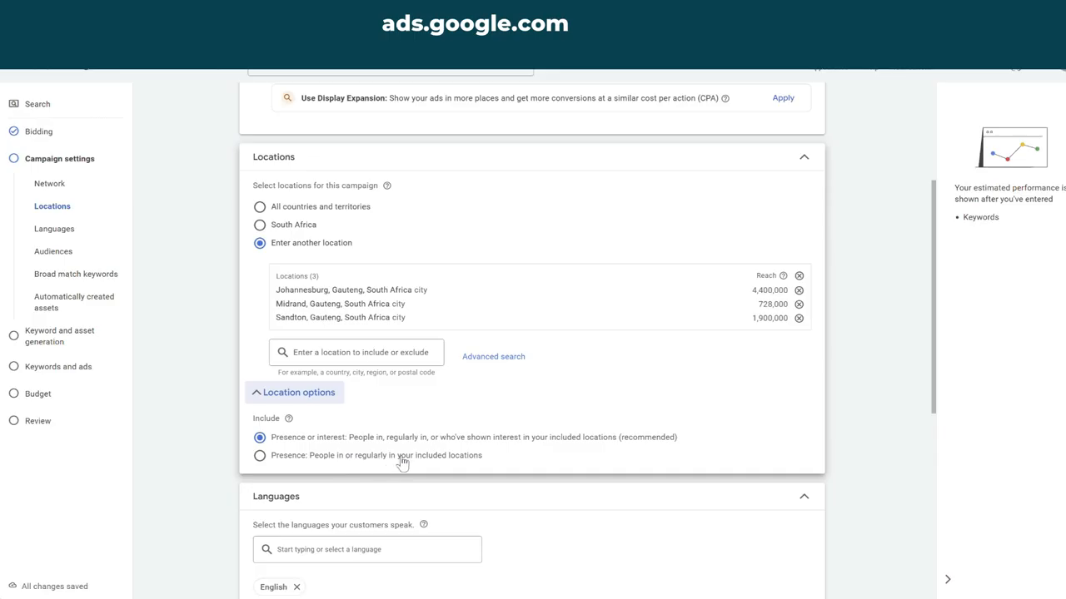
pyautogui.click(259, 456)
pyautogui.moveTo(276, 458); pyautogui.dragTo(500, 460)
pyautogui.scroll(-2, 608, 322)
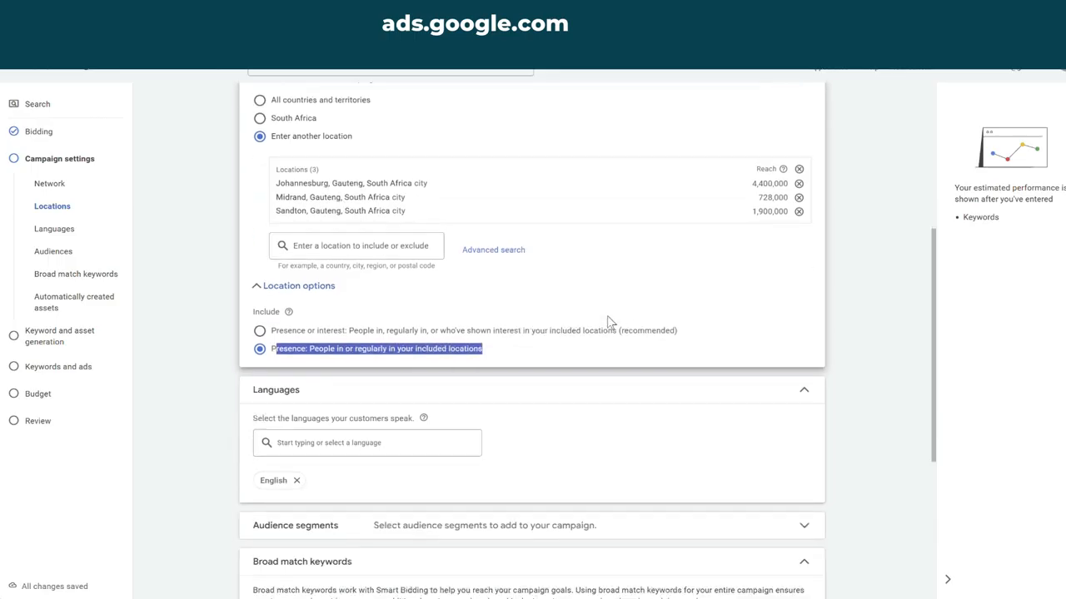
# - Review the remaining campaign settings, expand the audience segments and look through the suggested segments
pyautogui.scroll(-2, 604, 328)
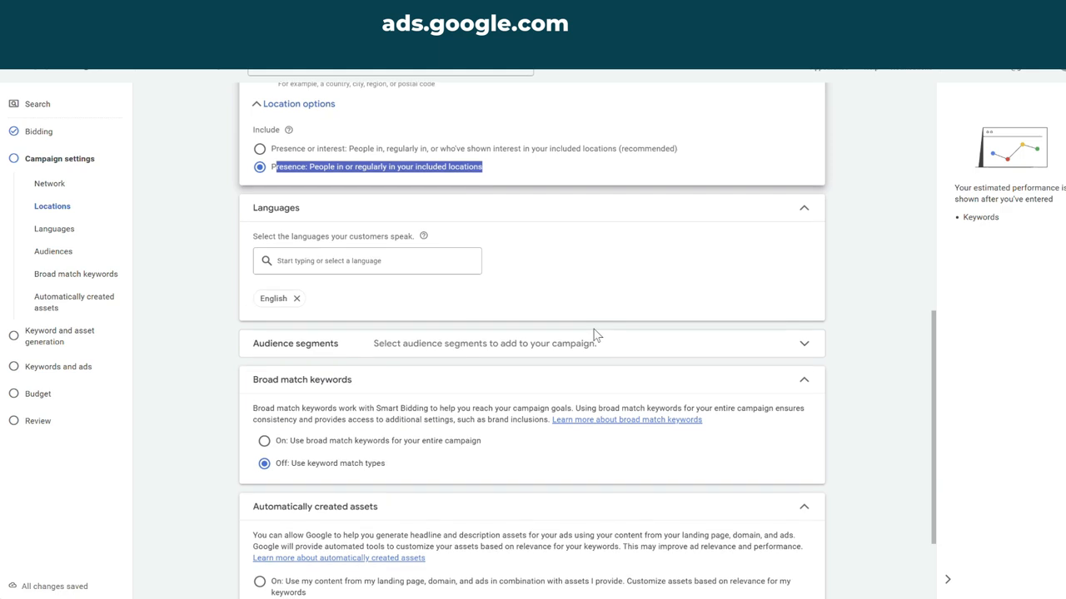
pyautogui.scroll(-2, 594, 333)
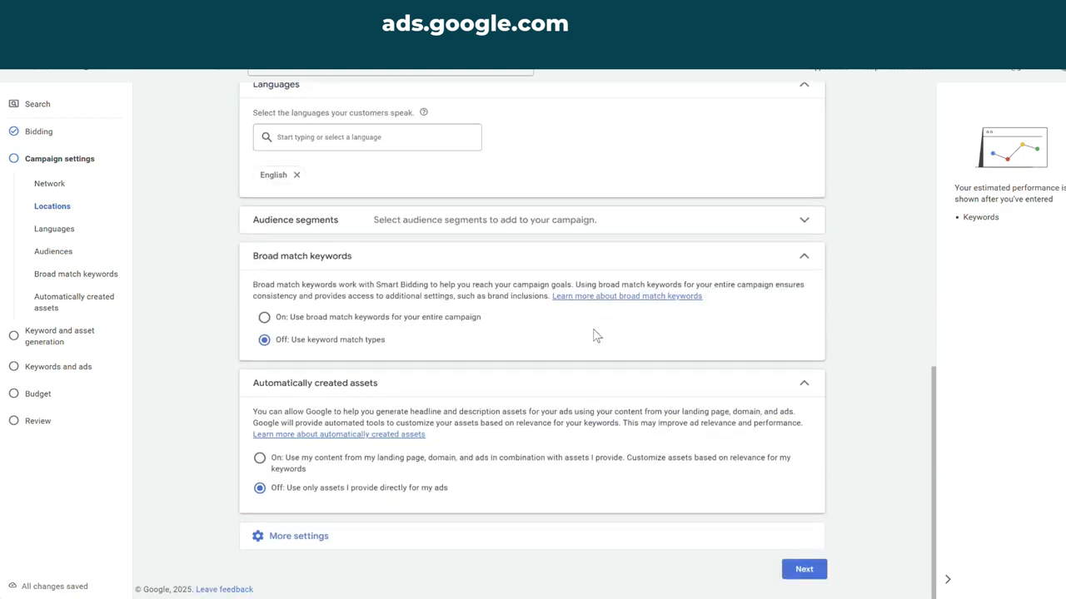
pyautogui.click(593, 223)
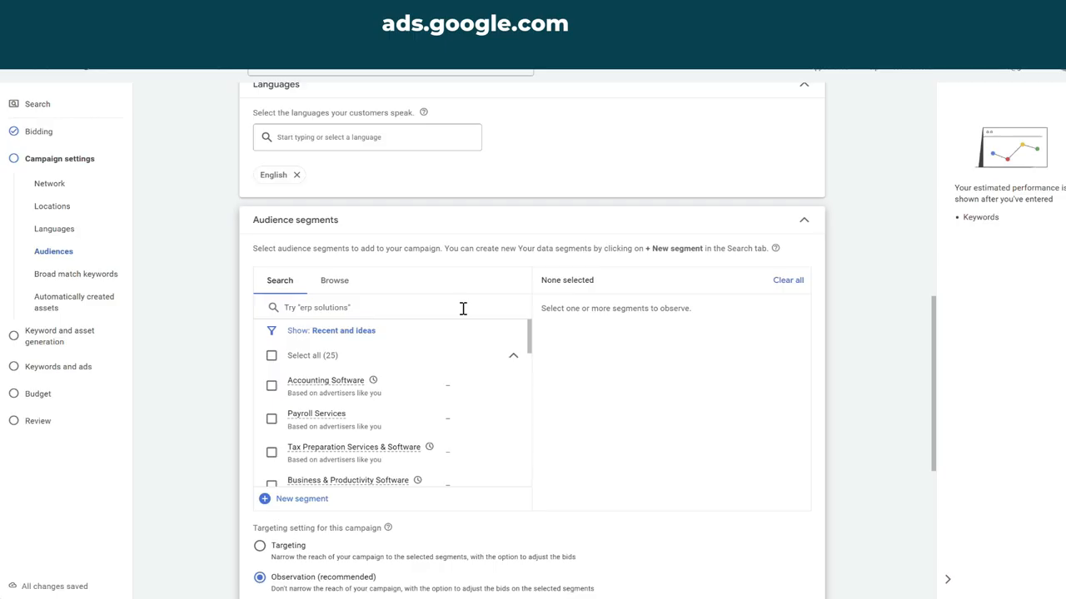
pyautogui.scroll(-2, 404, 385)
pyautogui.scroll(-2, 406, 384)
pyautogui.scroll(-4, 407, 385)
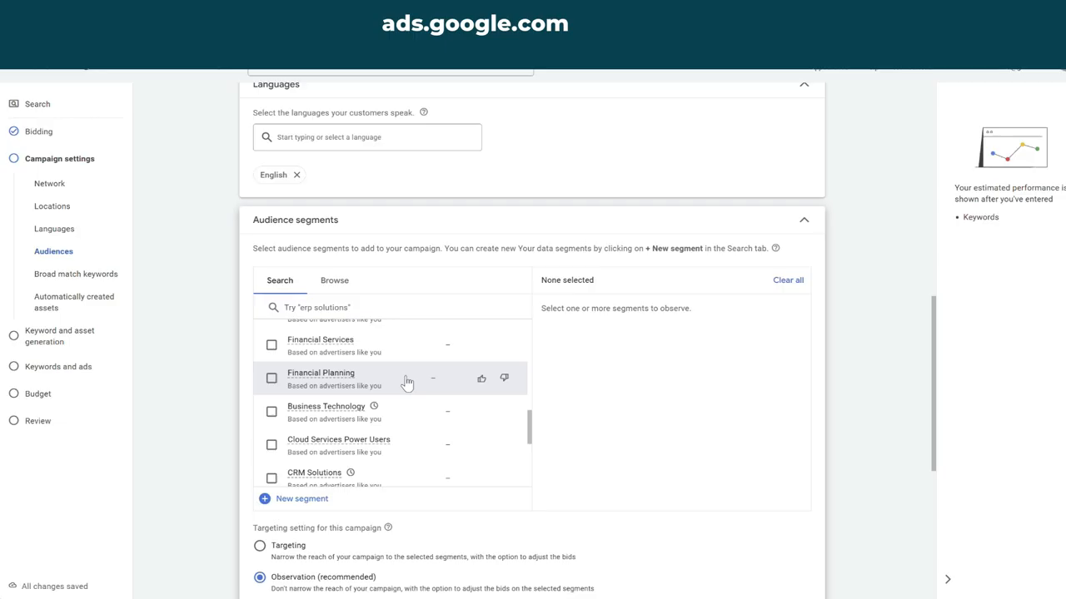
pyautogui.scroll(-3, 406, 381)
pyautogui.scroll(-5, 409, 302)
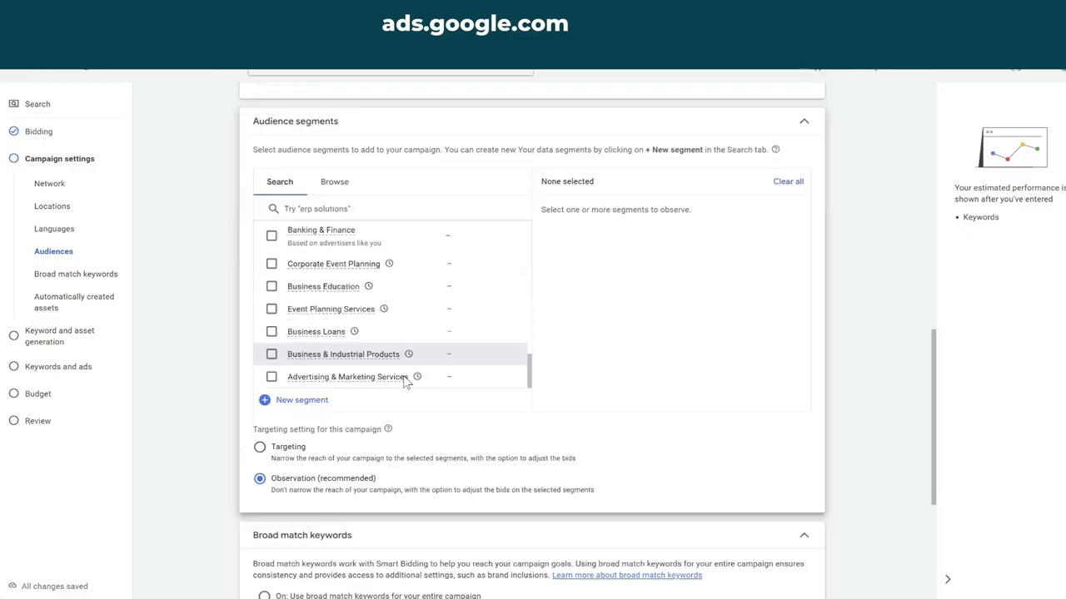
# - Collapse the audience segments without selecting any and turn on broad match keywords for the entire campaign
pyautogui.scroll(5, 398, 381)
pyautogui.scroll(5, 397, 350)
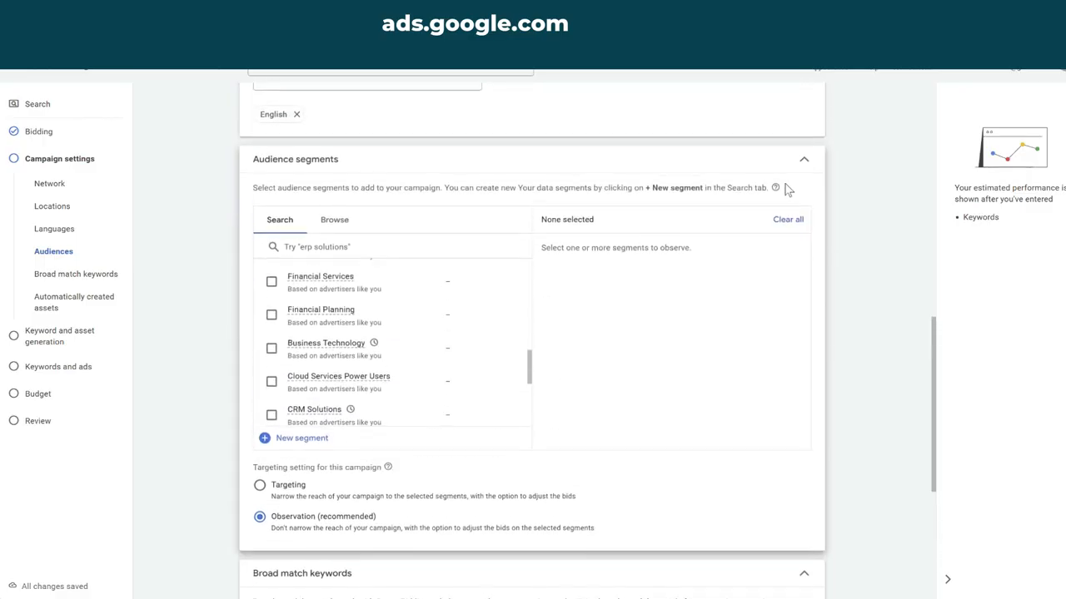
pyautogui.click(804, 166)
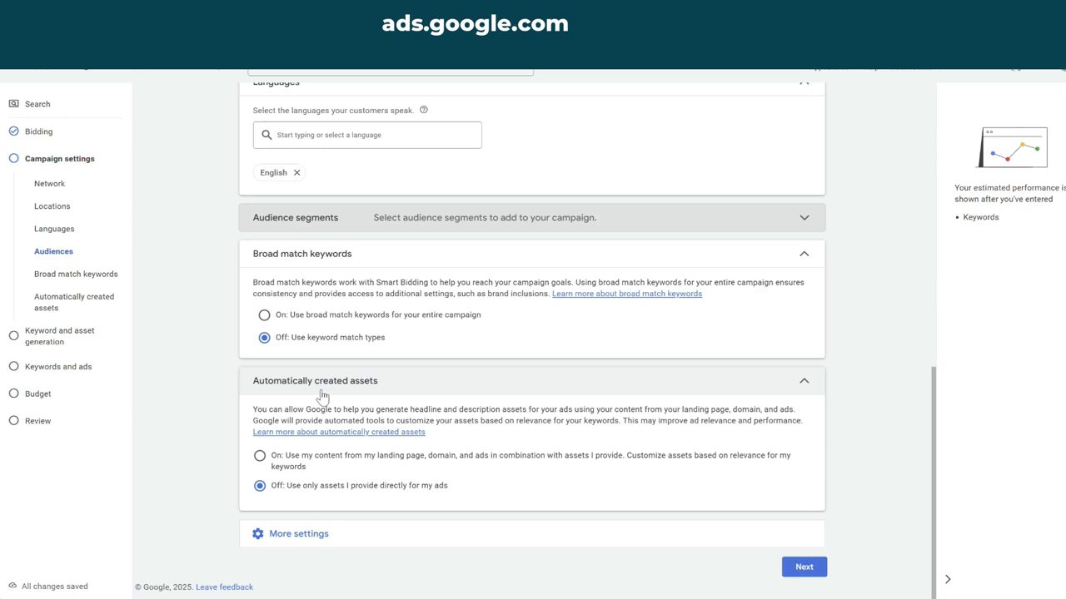
pyautogui.click(265, 316)
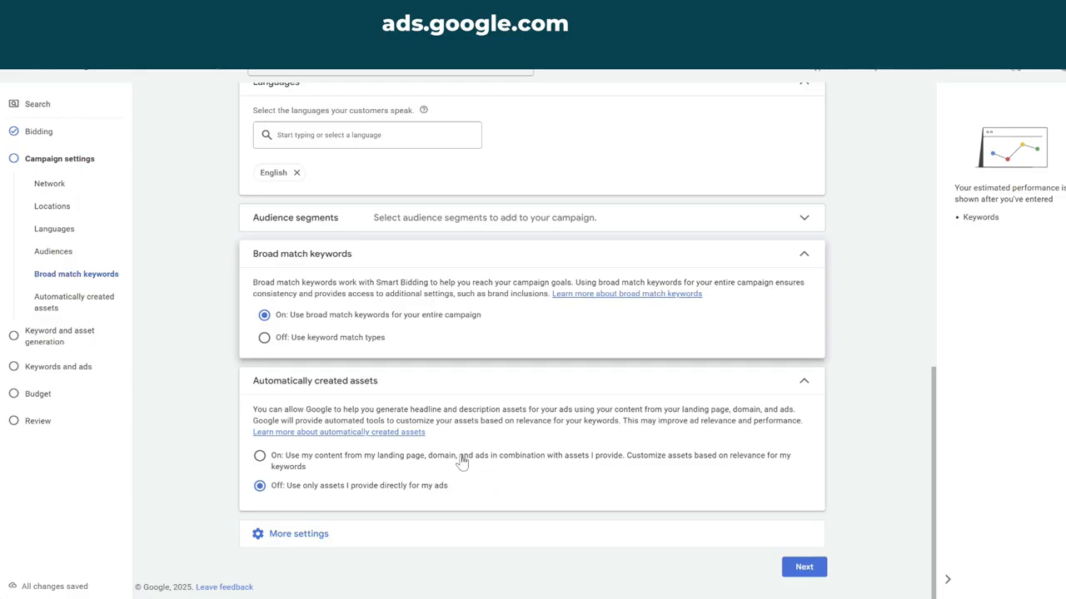
# - Set the campaign's start date to Apr 7, 2025 and its end date to Apr 25, 2025
pyautogui.click(287, 533)
pyautogui.scroll(-2, 475, 499)
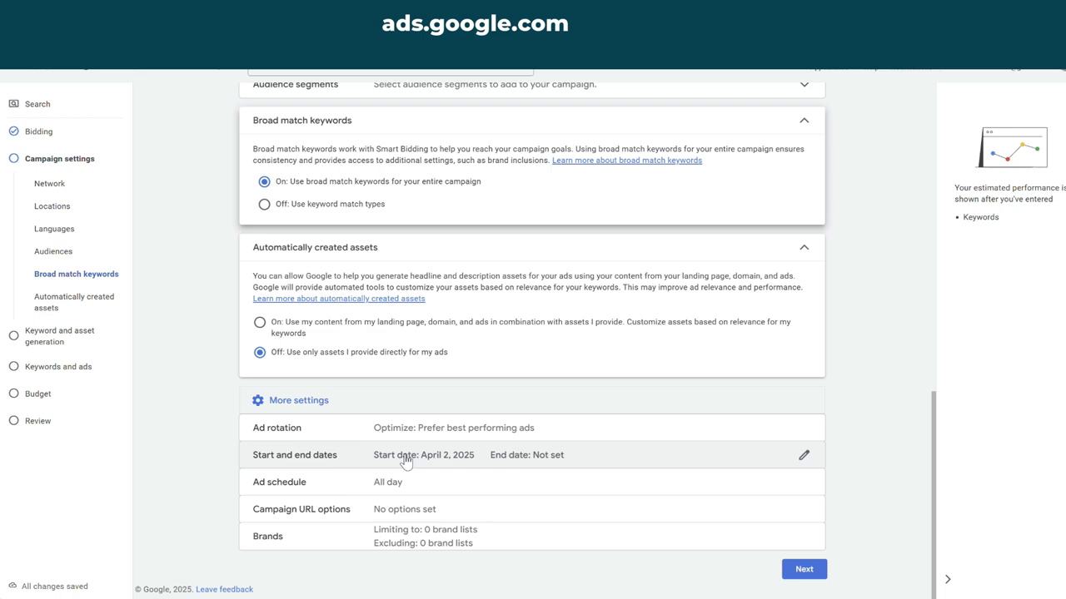
pyautogui.click(541, 456)
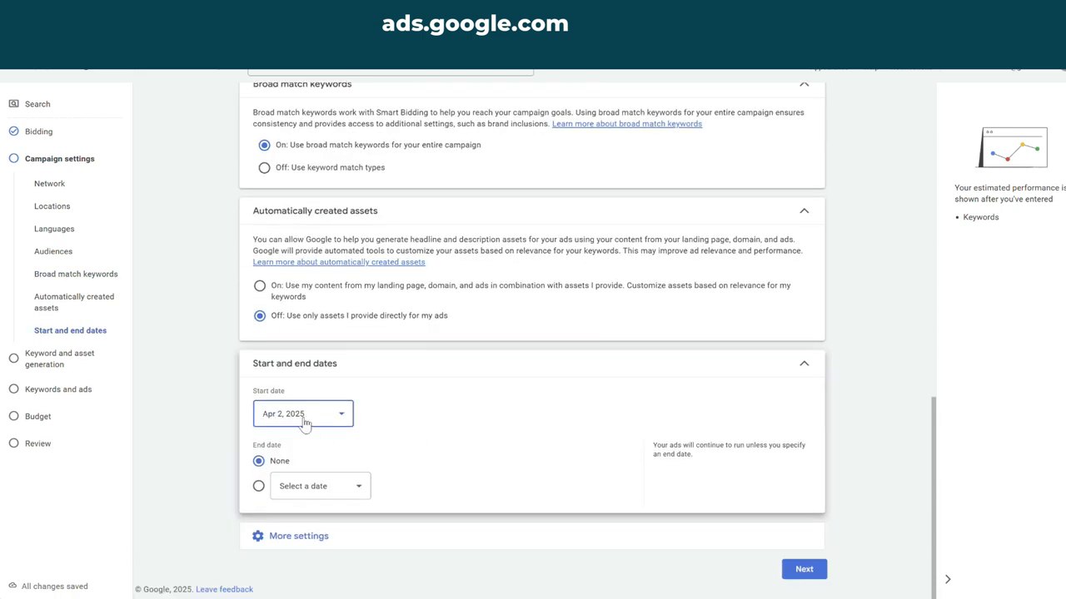
pyautogui.click(305, 422)
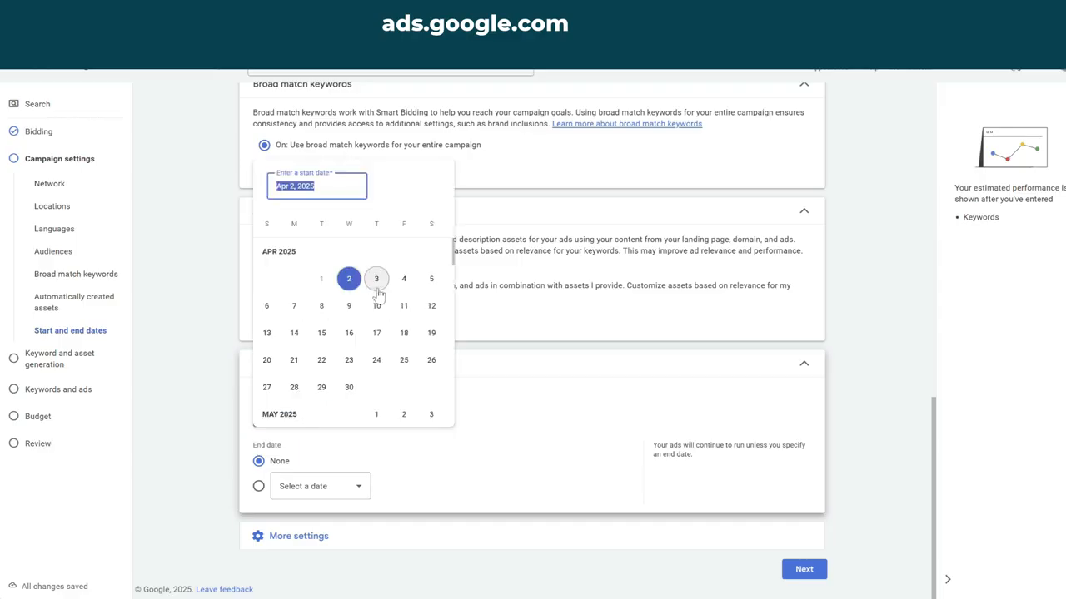
pyautogui.click(294, 306)
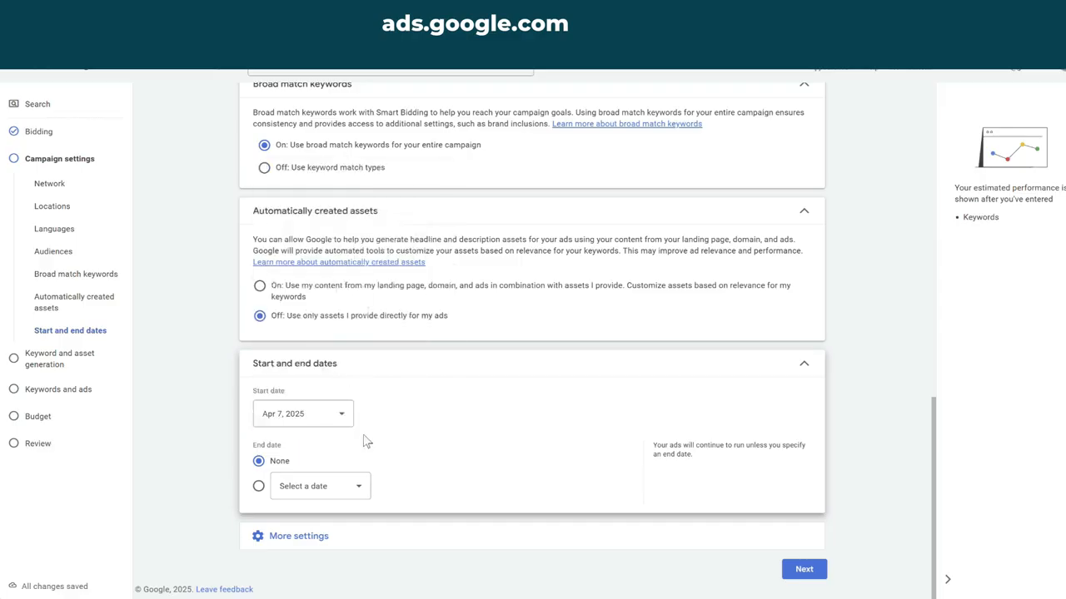
pyautogui.click(304, 491)
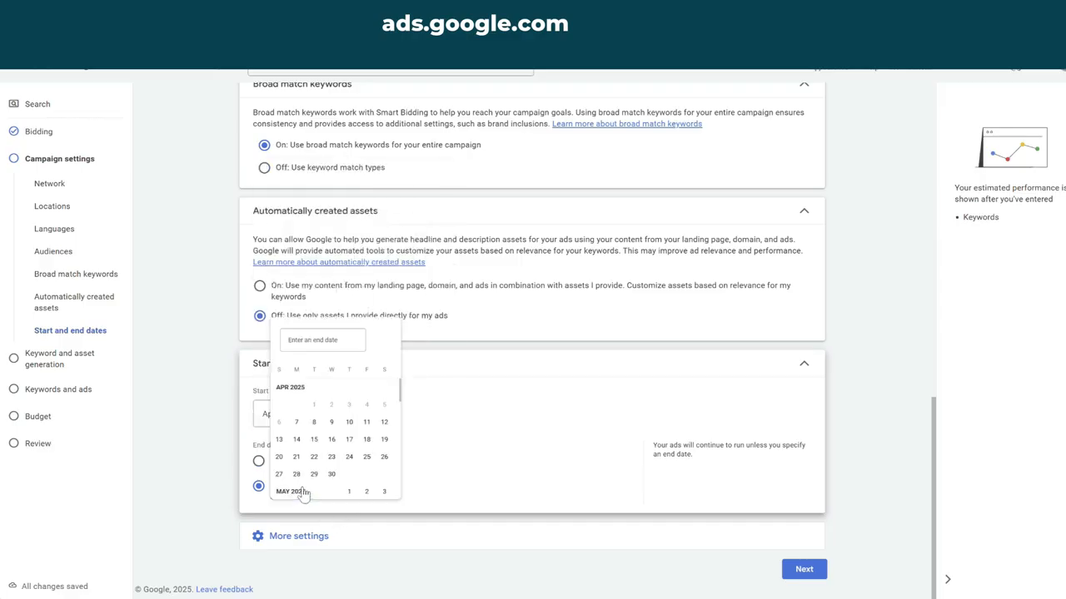
pyautogui.click(382, 449)
# - Set the ad schedule to Mondays - Fridays with a start time of 06:45
pyautogui.click(279, 536)
pyautogui.scroll(-3, 392, 456)
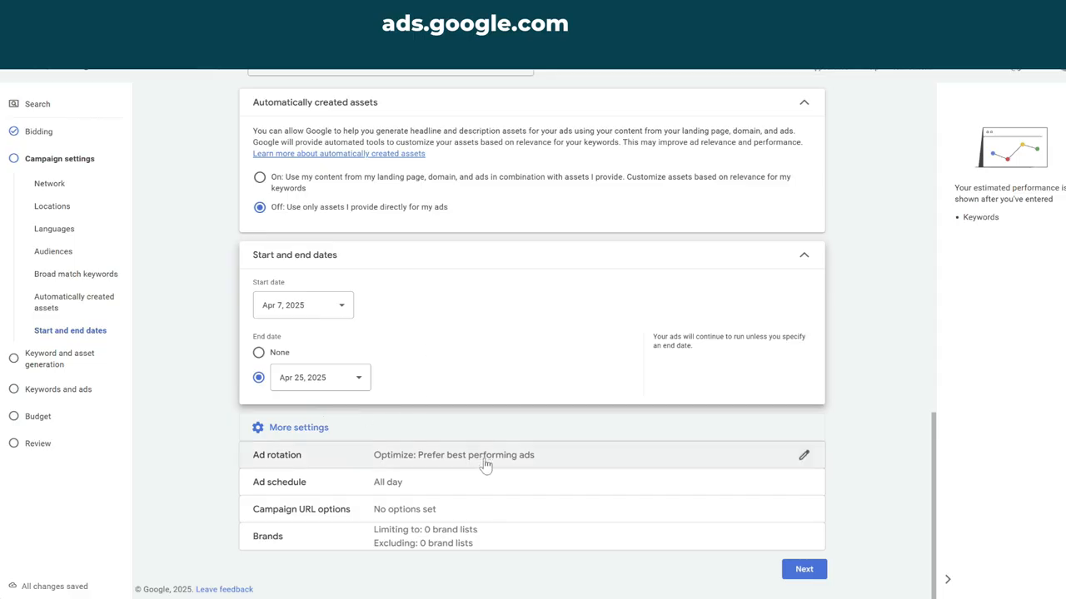
pyautogui.click(458, 483)
pyautogui.click(308, 429)
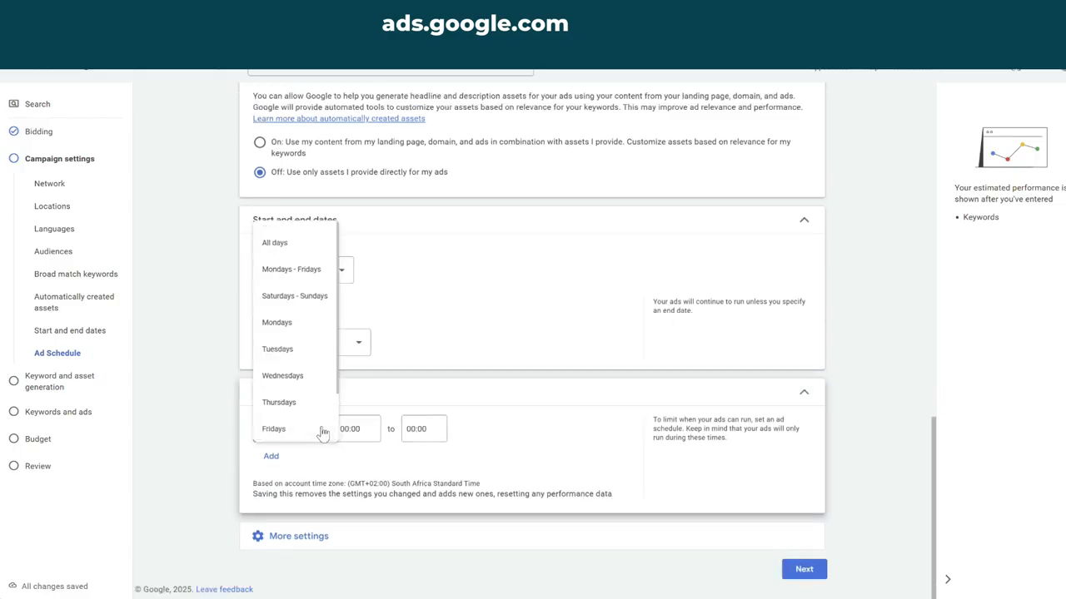
pyautogui.click(315, 267)
pyautogui.click(367, 428)
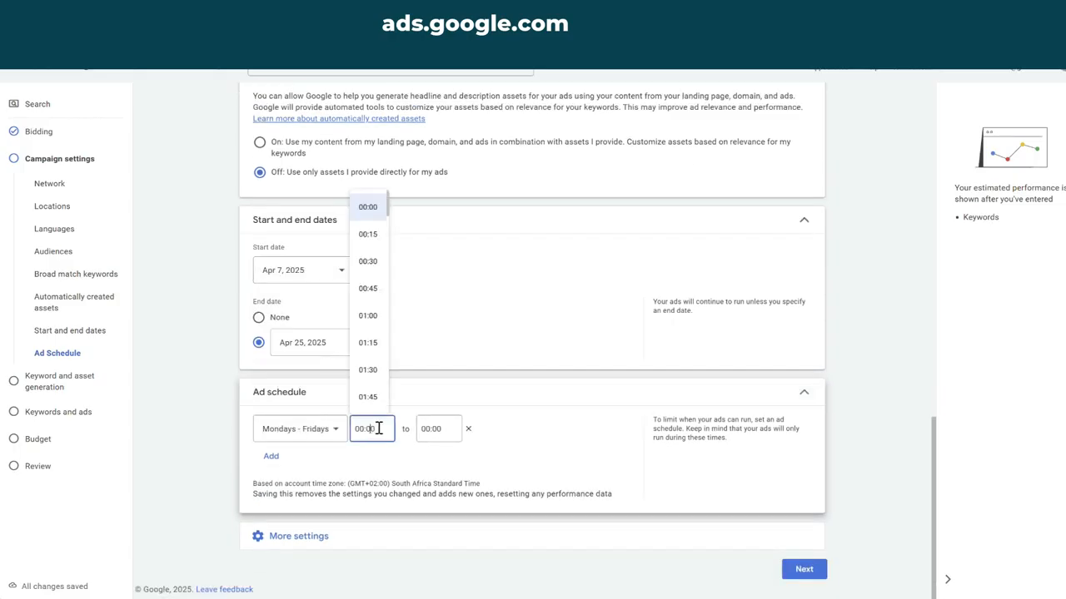
pyautogui.scroll(-3, 375, 269)
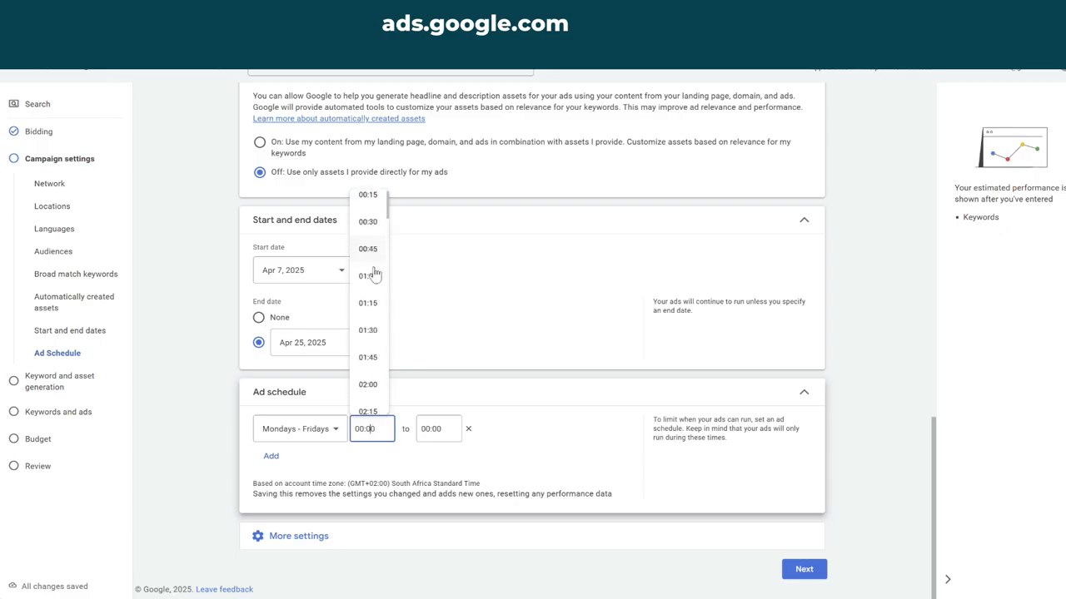
pyautogui.scroll(-5, 376, 275)
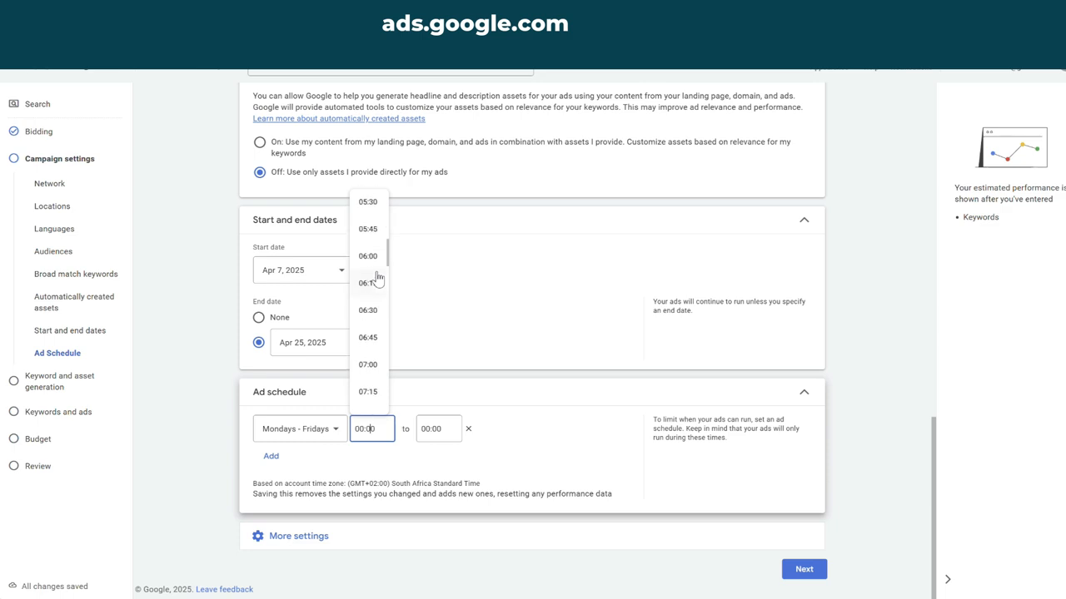
pyautogui.click(381, 340)
# - Set the end time of the Mondays - Fridays ad schedule to 22:00
pyautogui.click(441, 429)
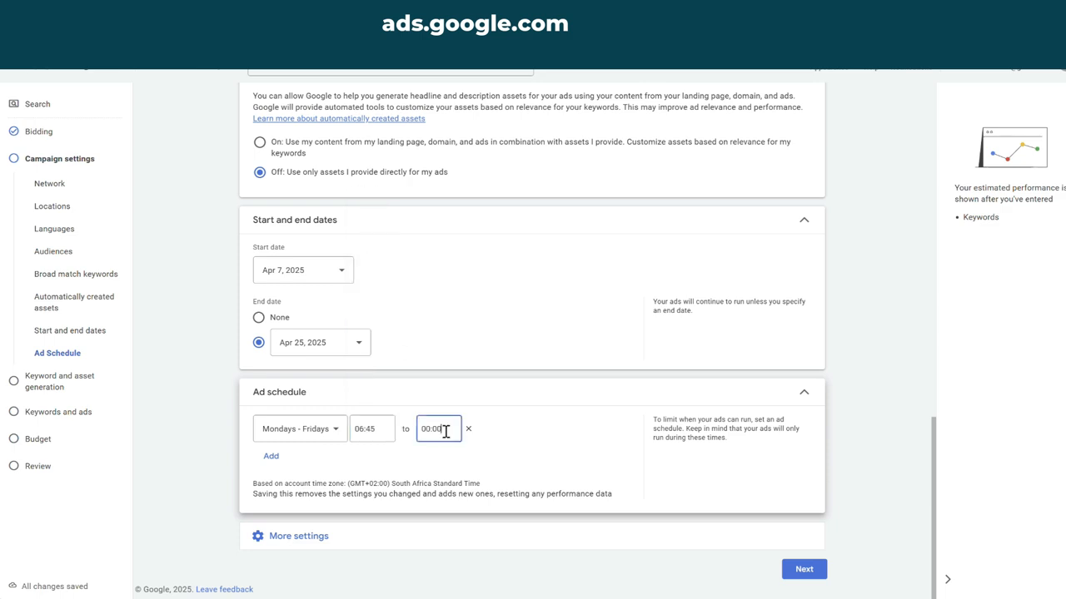
pyautogui.scroll(-2, 448, 368)
pyautogui.scroll(-6, 447, 368)
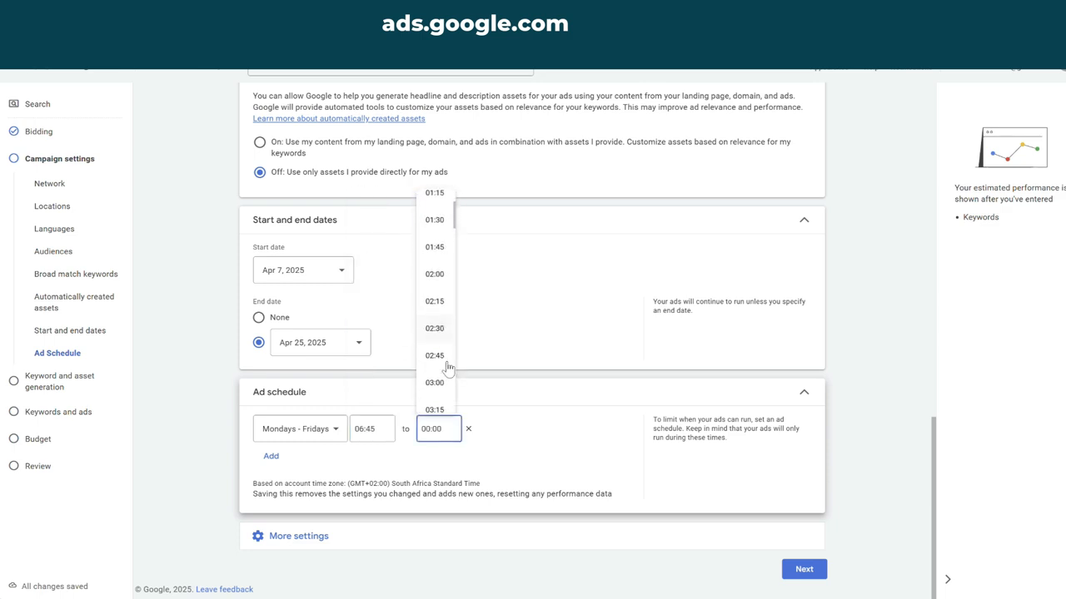
pyautogui.scroll(-7, 448, 368)
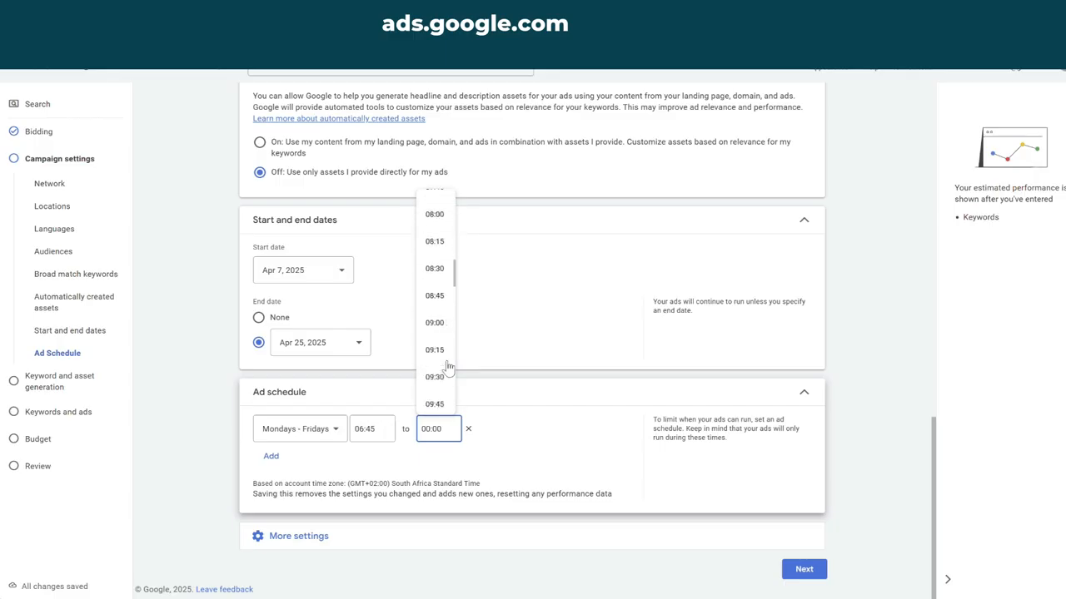
pyautogui.scroll(-9, 447, 368)
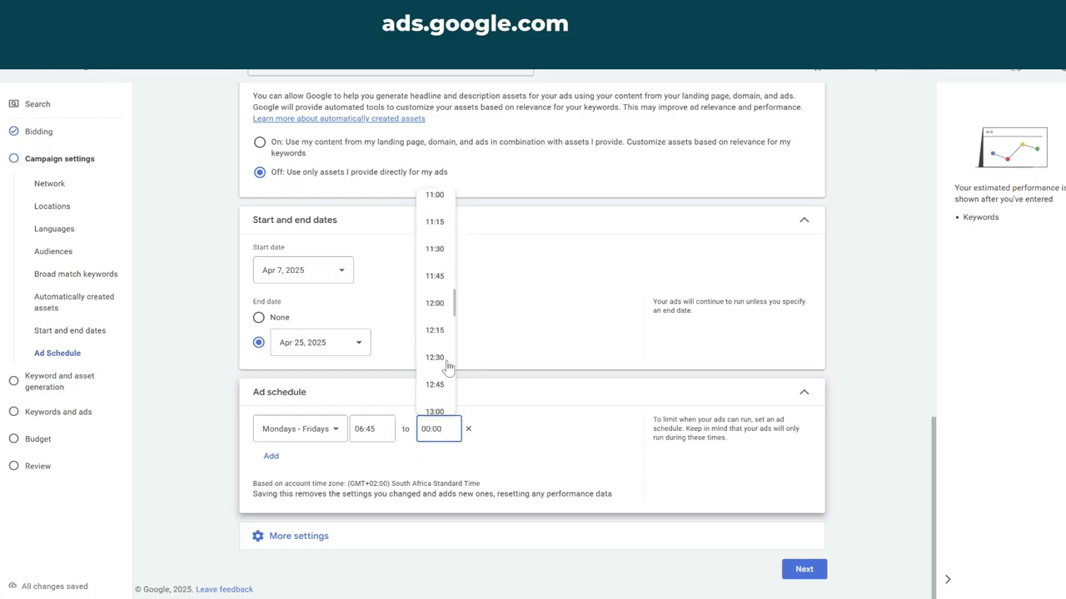
pyautogui.scroll(-5, 445, 366)
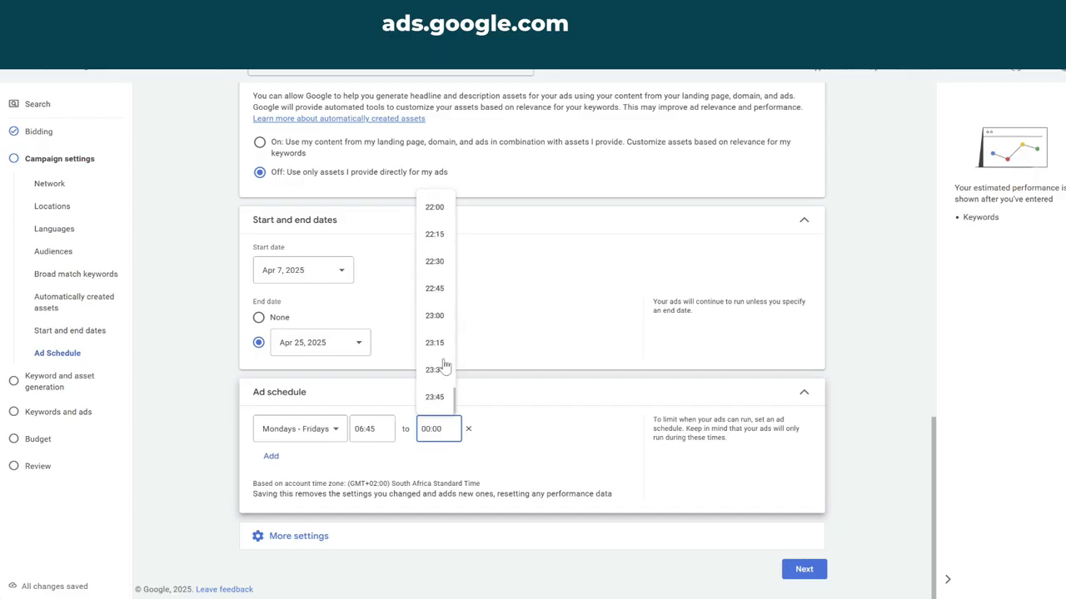
pyautogui.click(438, 211)
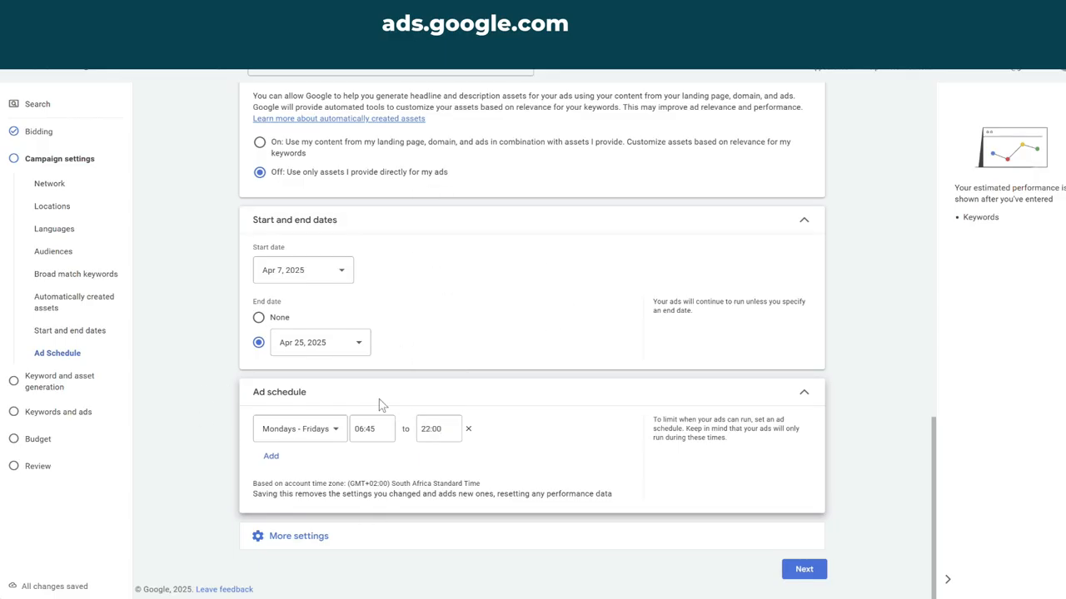
# - Check the remaining additional campaign settings and continue to the next stage of the campaign setup
pyautogui.click(320, 553)
pyautogui.scroll(-1, 573, 346)
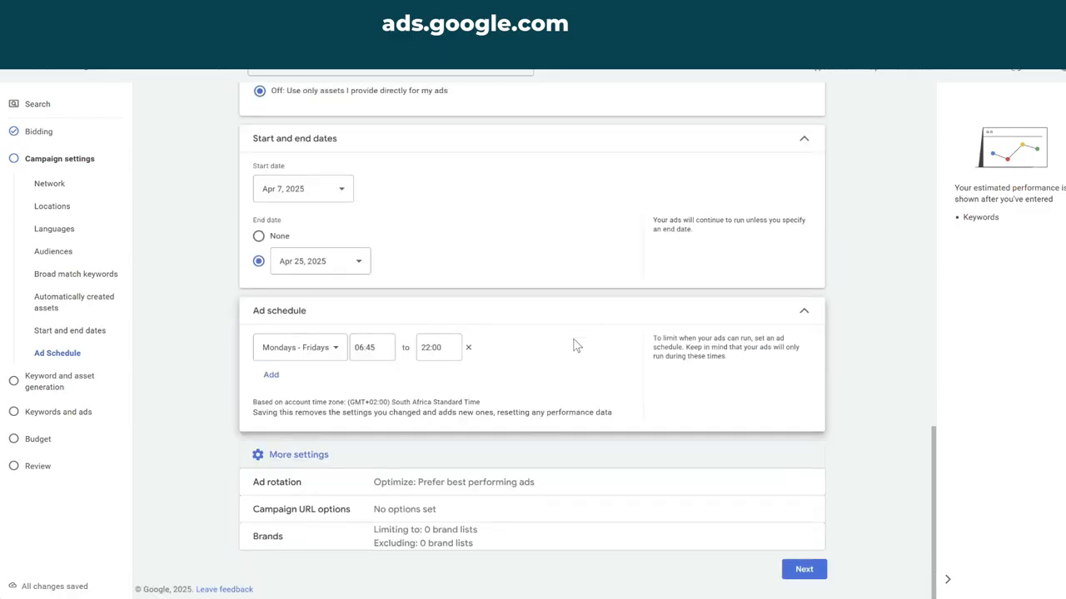
pyautogui.click(804, 569)
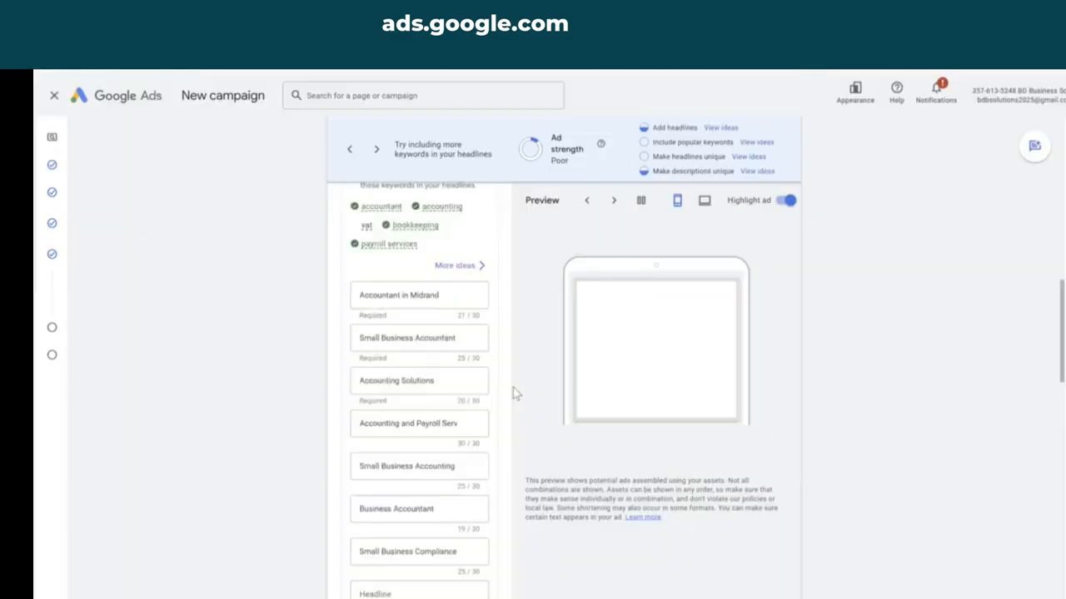
# - Look through the ad's headlines, descriptions, images and business name, and return to the ad group's keywords
pyautogui.scroll(-3, 513, 387)
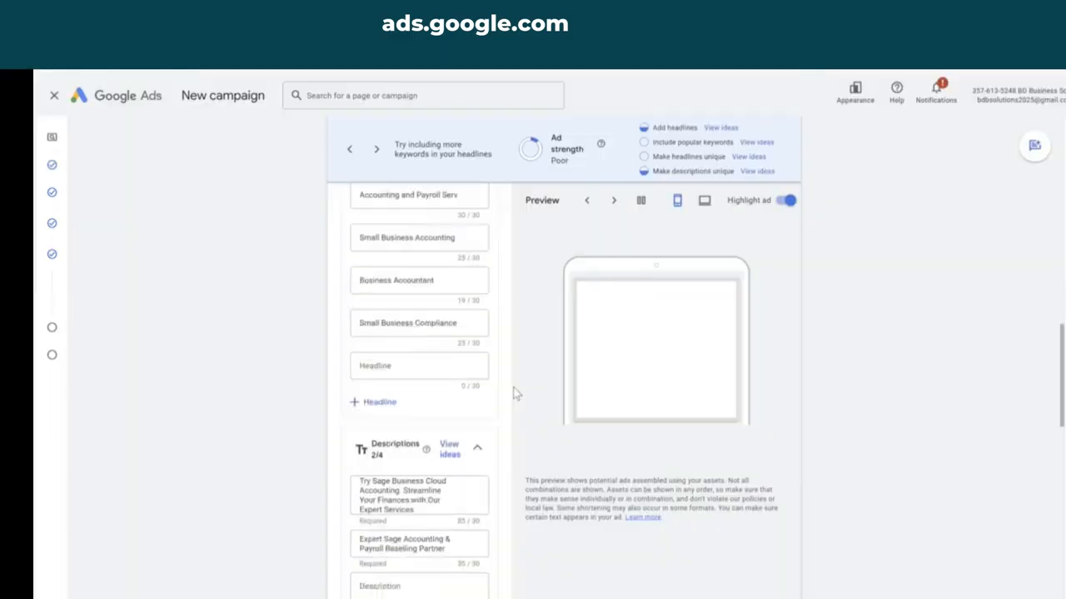
pyautogui.scroll(-8, 517, 387)
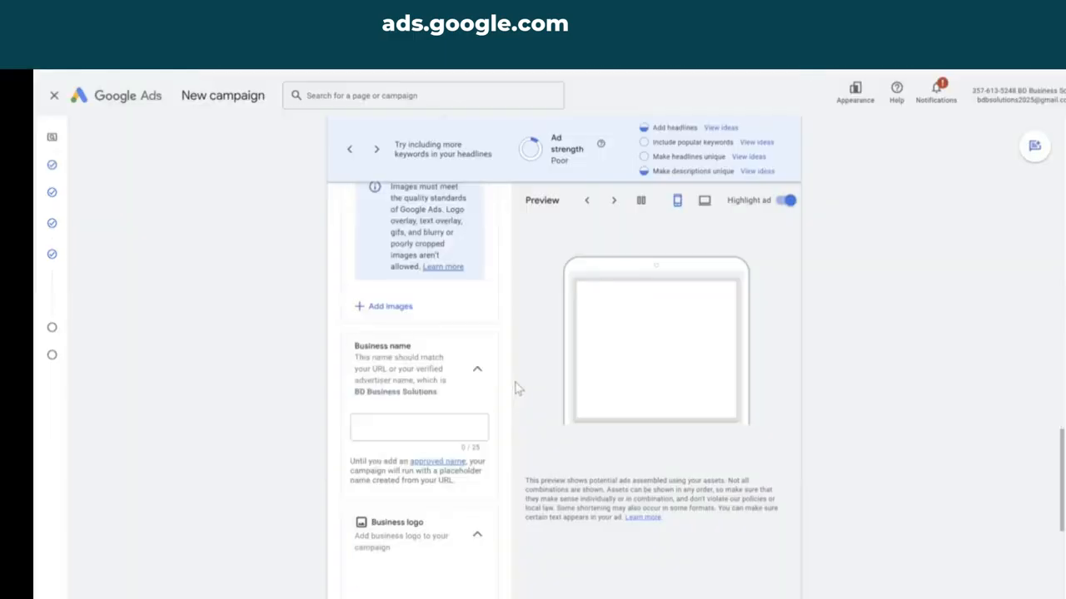
pyautogui.scroll(10, 441, 371)
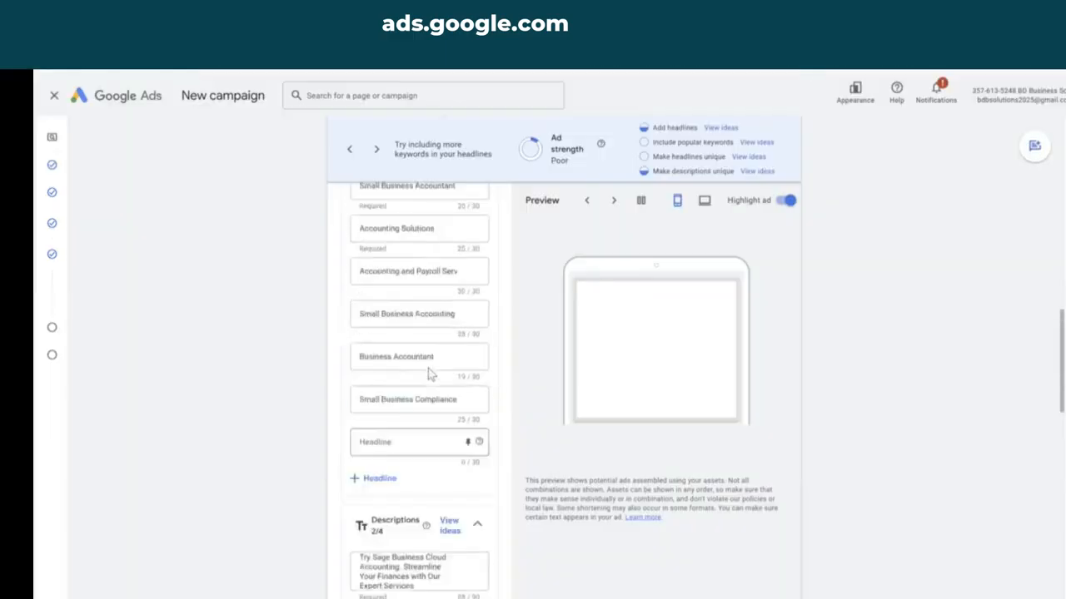
pyautogui.scroll(10, 430, 372)
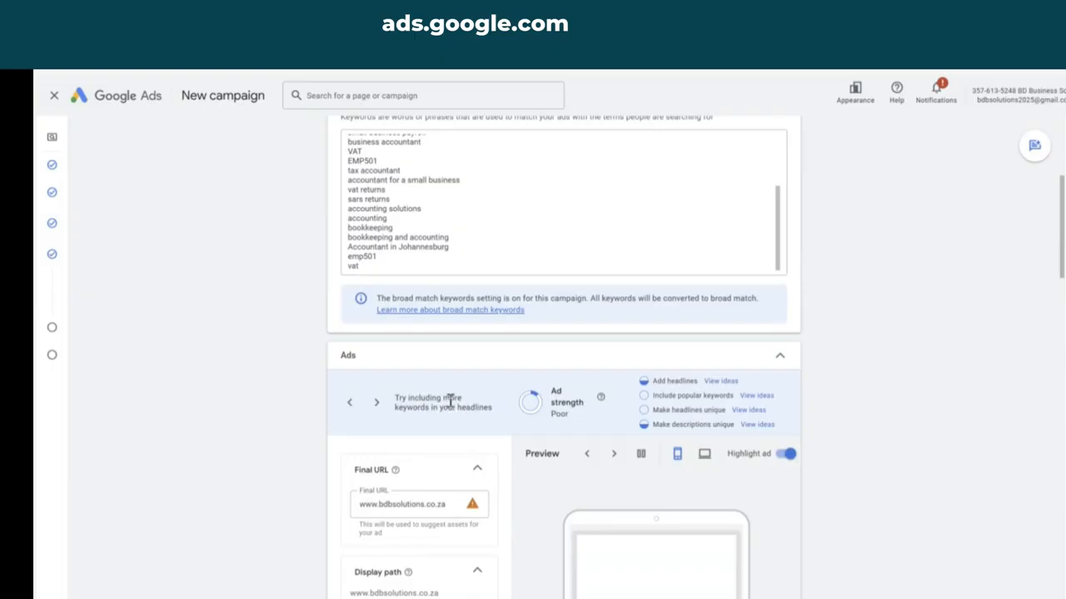
pyautogui.scroll(2, 448, 397)
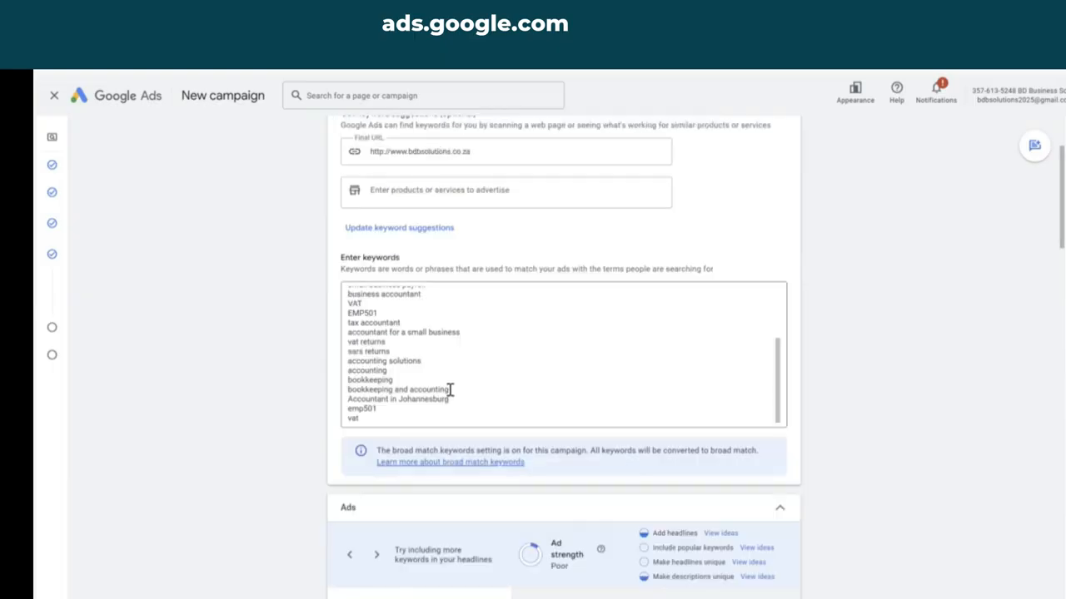
pyautogui.scroll(5, 449, 389)
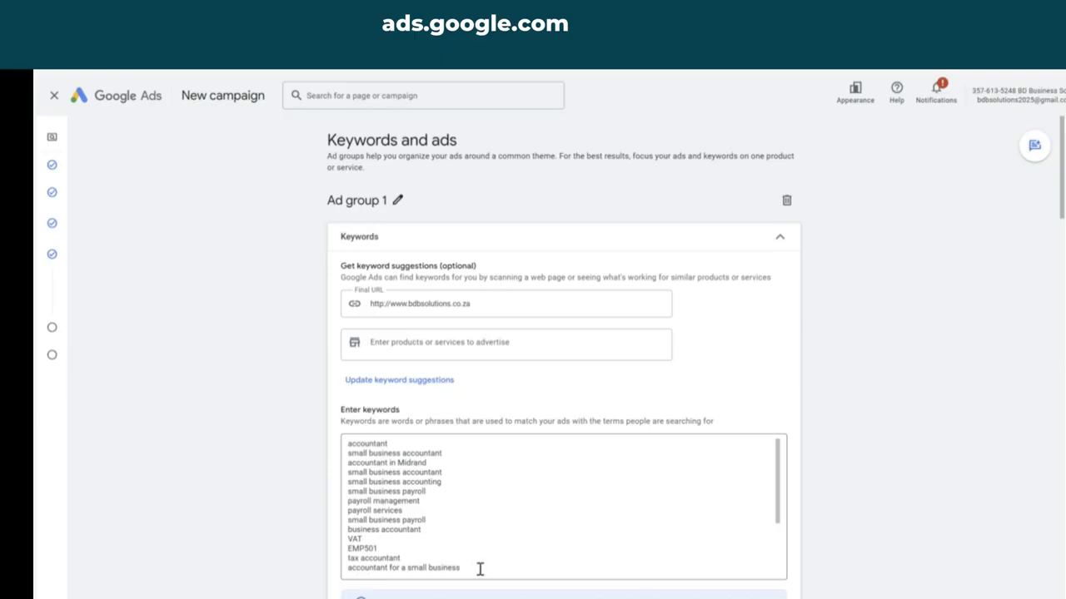
# - Examine the ad group's full keyword list, the broad match notice, and the ad's final URL and display path
pyautogui.moveTo(461, 563); pyautogui.dragTo(344, 448)
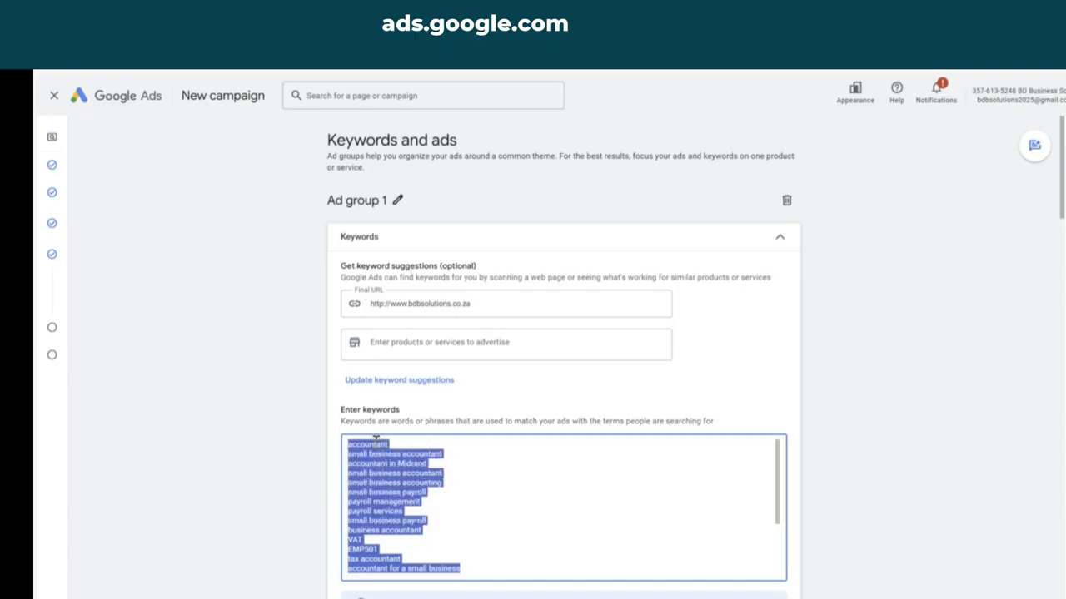
pyautogui.click(627, 351)
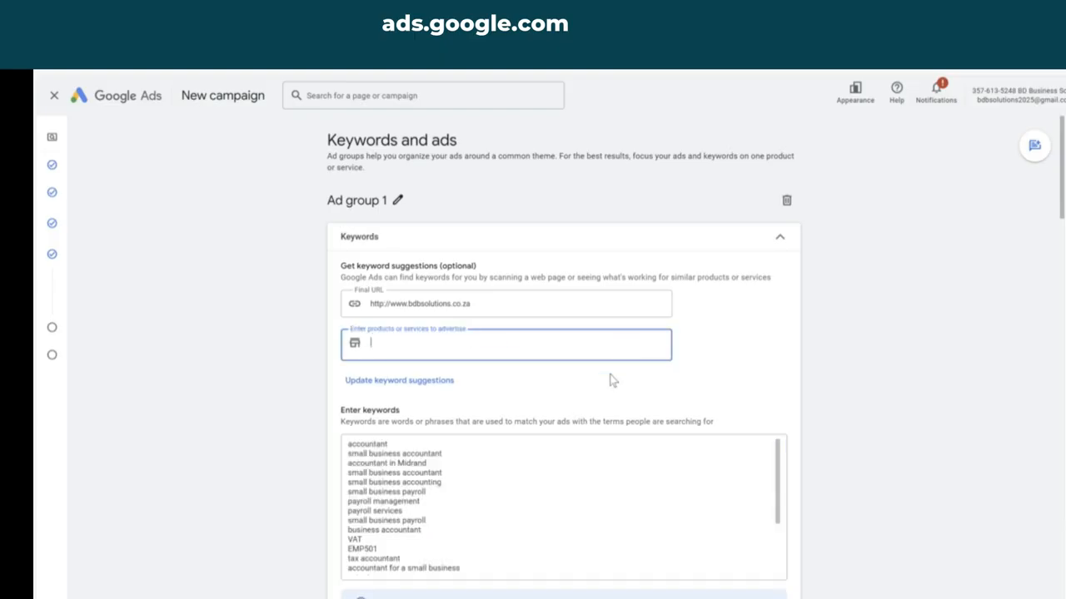
pyautogui.scroll(-5, 603, 379)
pyautogui.scroll(-1, 603, 380)
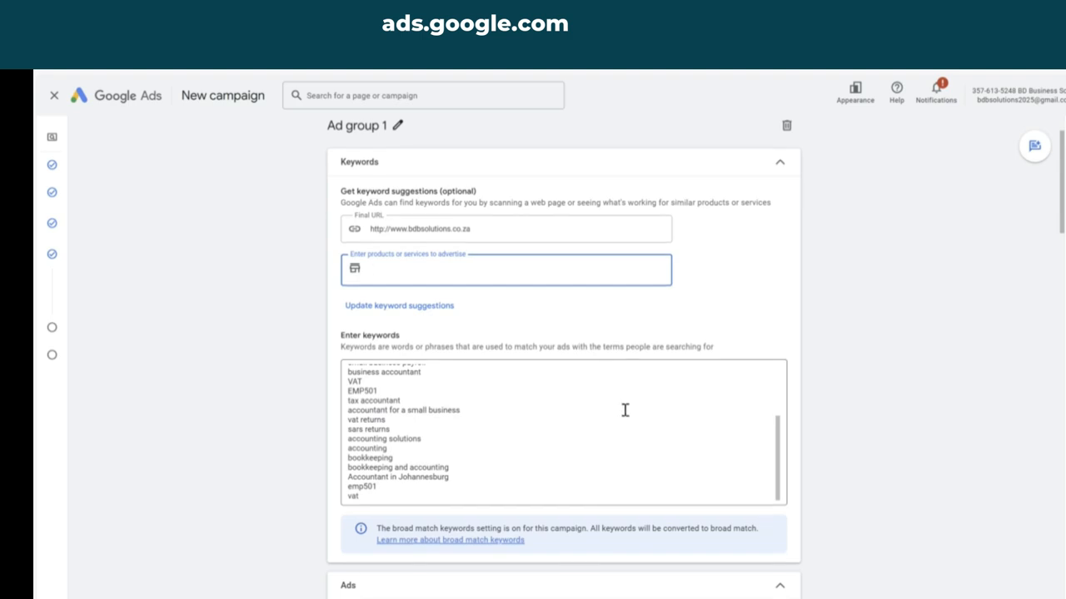
pyautogui.scroll(-2, 628, 411)
pyautogui.scroll(-2, 628, 416)
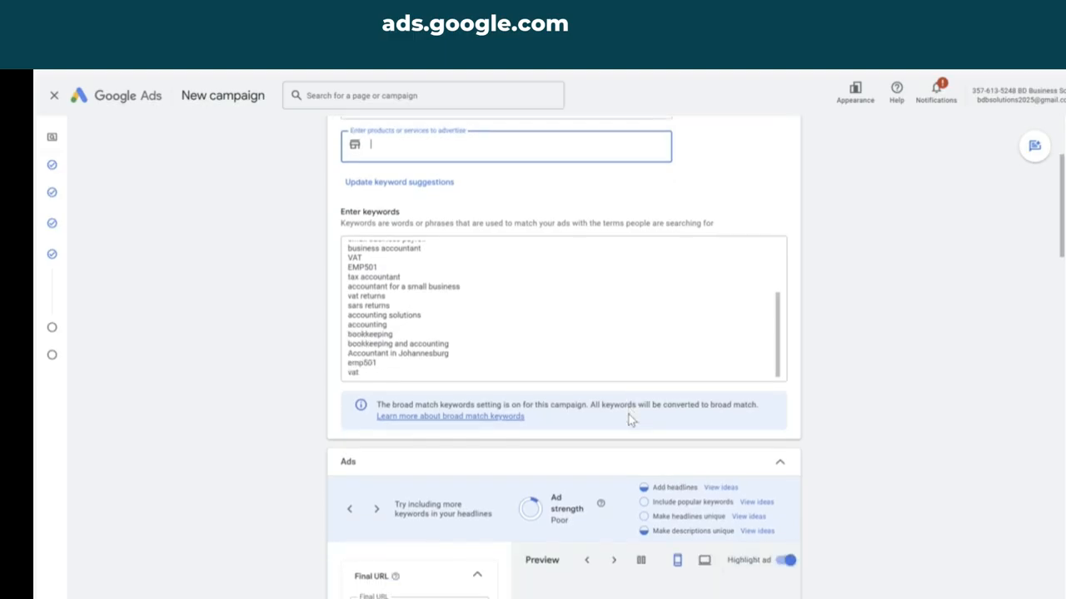
pyautogui.scroll(-4, 628, 420)
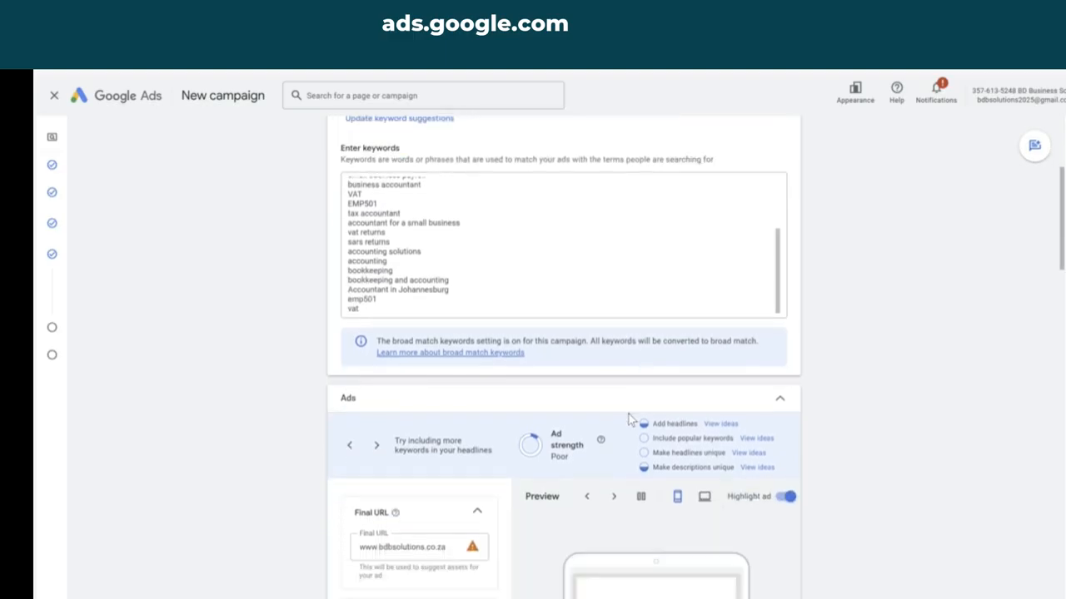
pyautogui.scroll(-1, 630, 420)
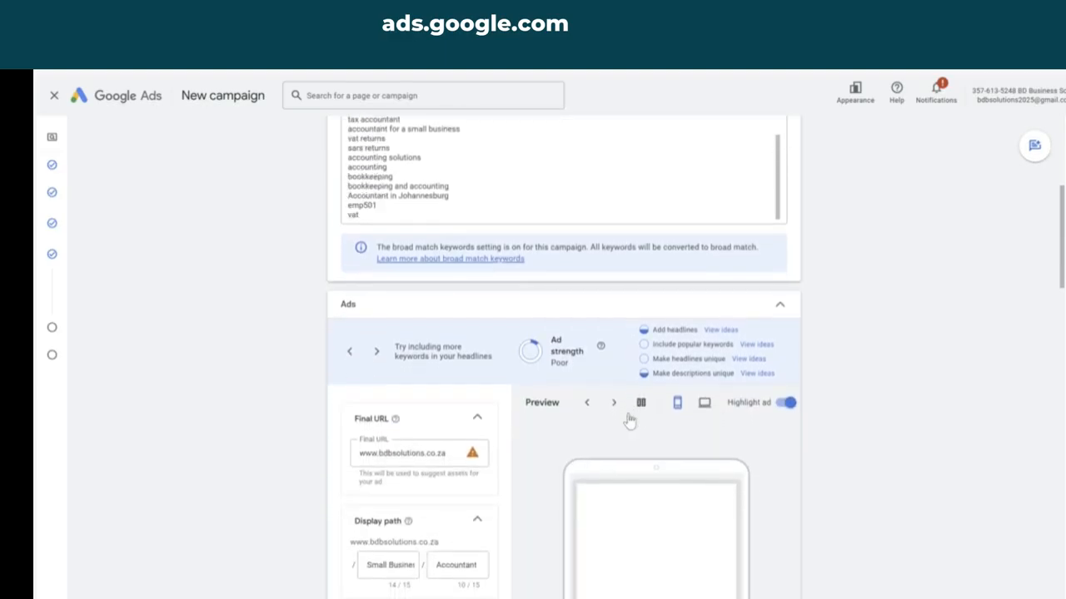
pyautogui.scroll(-2, 630, 420)
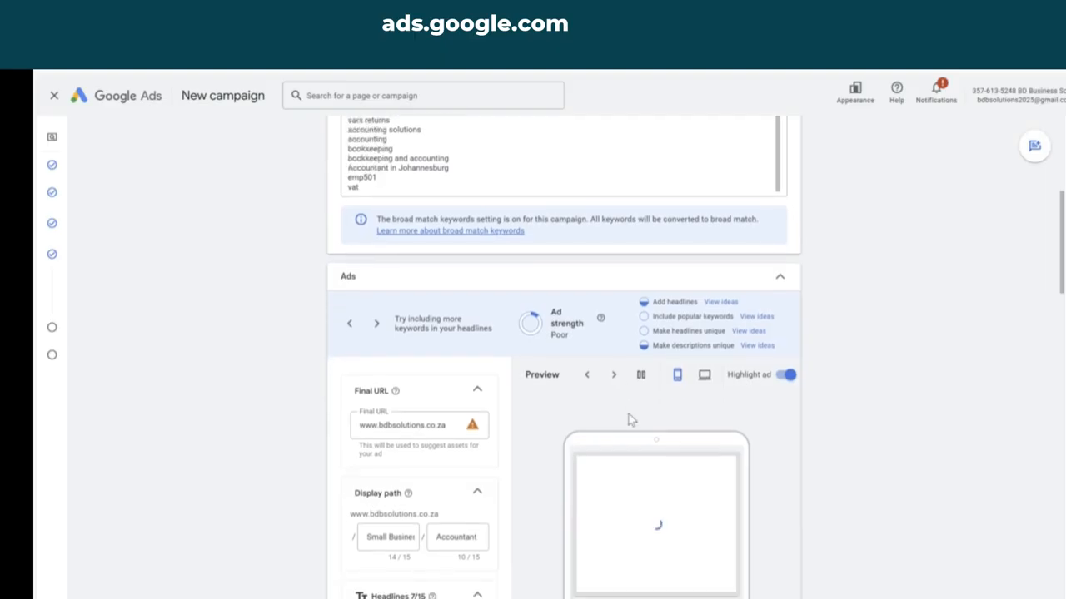
pyautogui.scroll(-1, 457, 386)
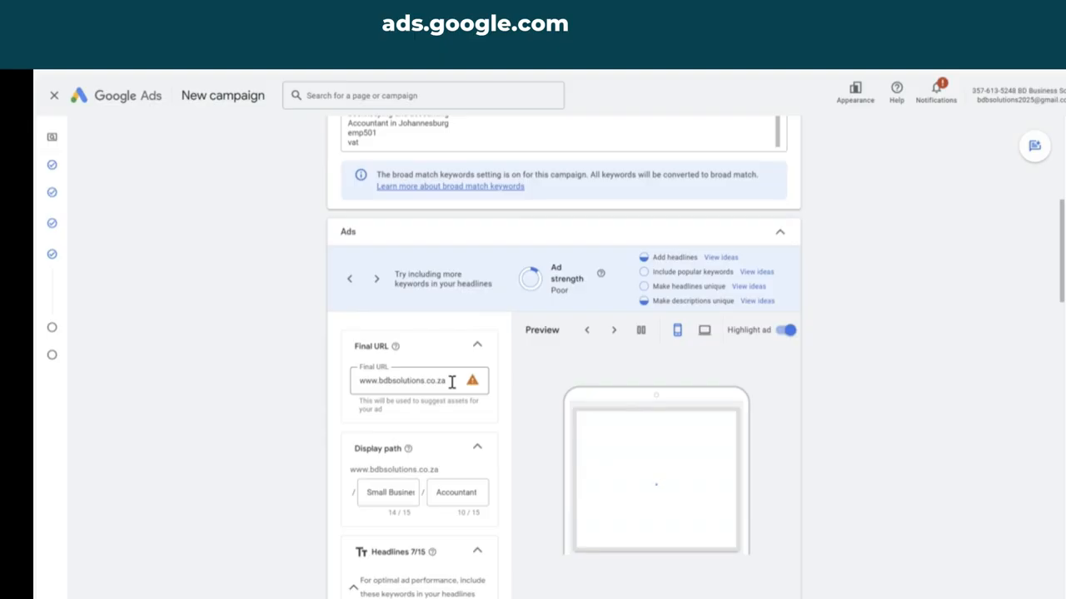
pyautogui.click(451, 381)
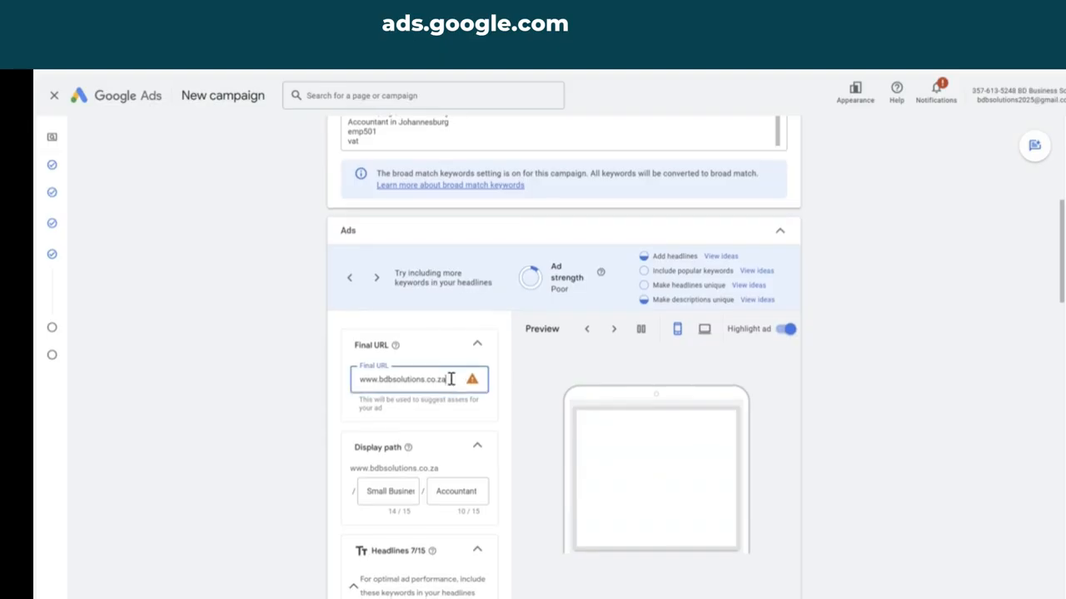
pyautogui.moveTo(450, 380); pyautogui.dragTo(357, 382)
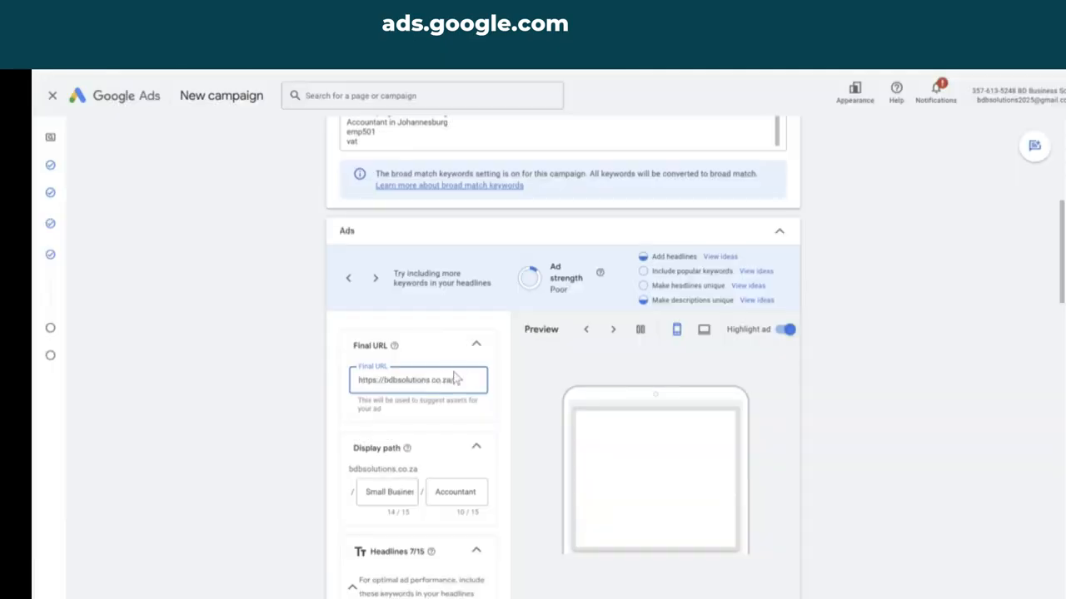
# - Add a third ad description reading "Accounting Solotions tailored for small busineses"
pyautogui.scroll(-5, 428, 400)
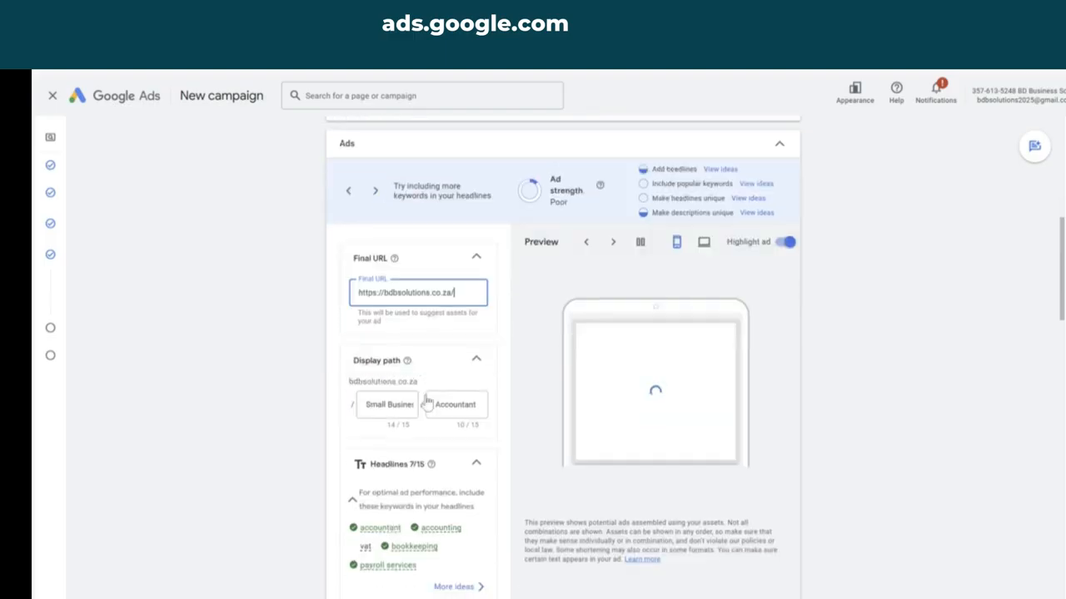
pyautogui.scroll(-5, 429, 400)
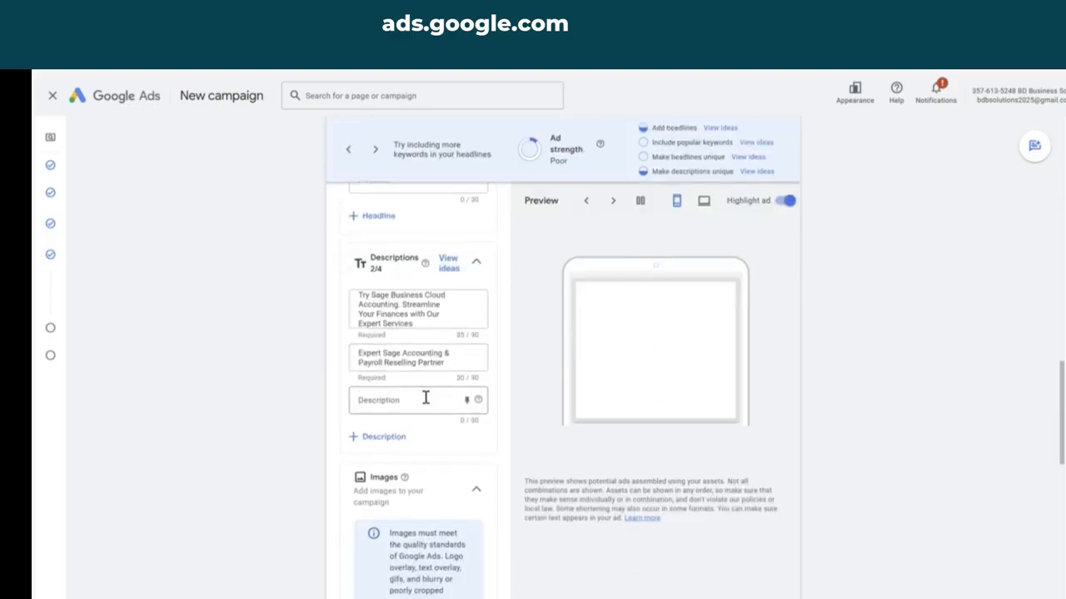
pyautogui.click(401, 400)
pyautogui.write('Accounting Soloutions')
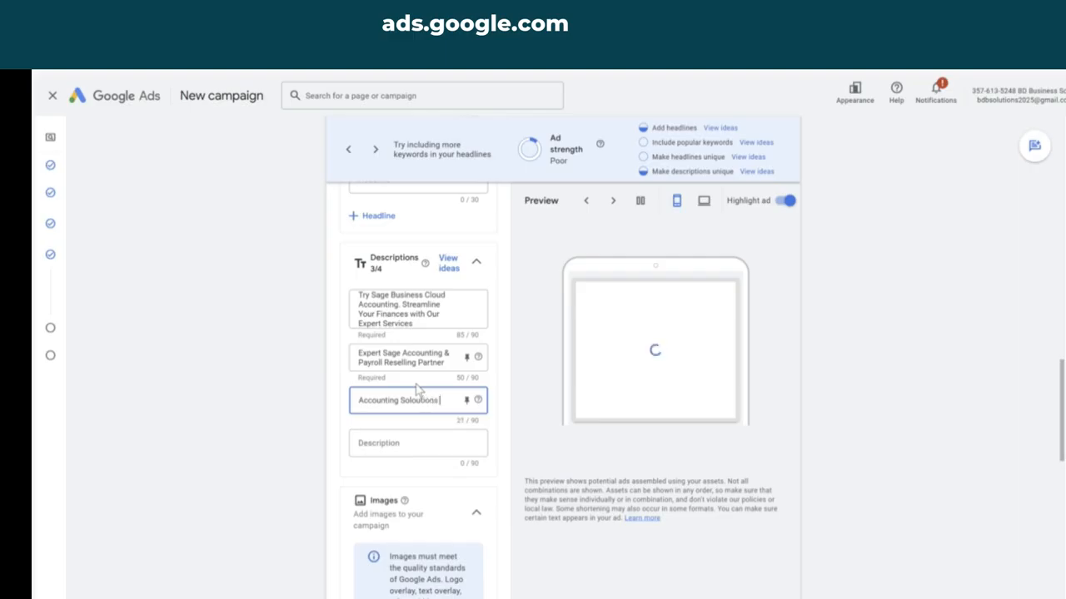
pyautogui.press('BackSpace')
pyautogui.write('utions tailored for sm')
pyautogui.press('capslock')
pyautogui.write('AL')
pyautogui.press('BackSpace')
pyautogui.press('BackSpace')
pyautogui.press('capslock')
pyautogui.write('all businesse')
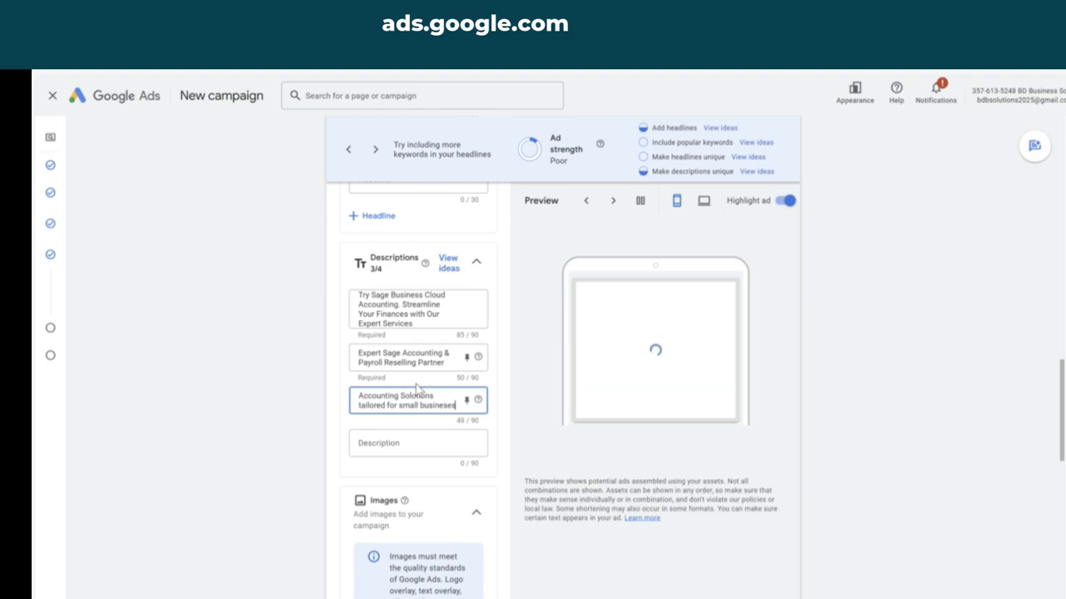
# - Add a fourth ad description reading "Contact us for all your Accounting, Payroll and Tax compliance services"
pyautogui.click(374, 443)
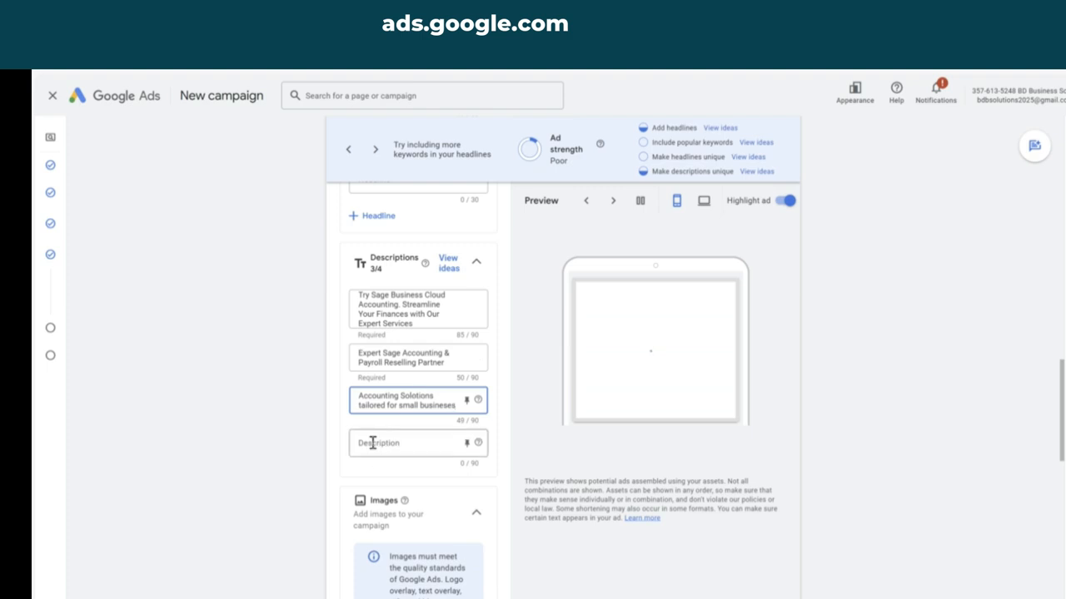
pyautogui.write('Cont')
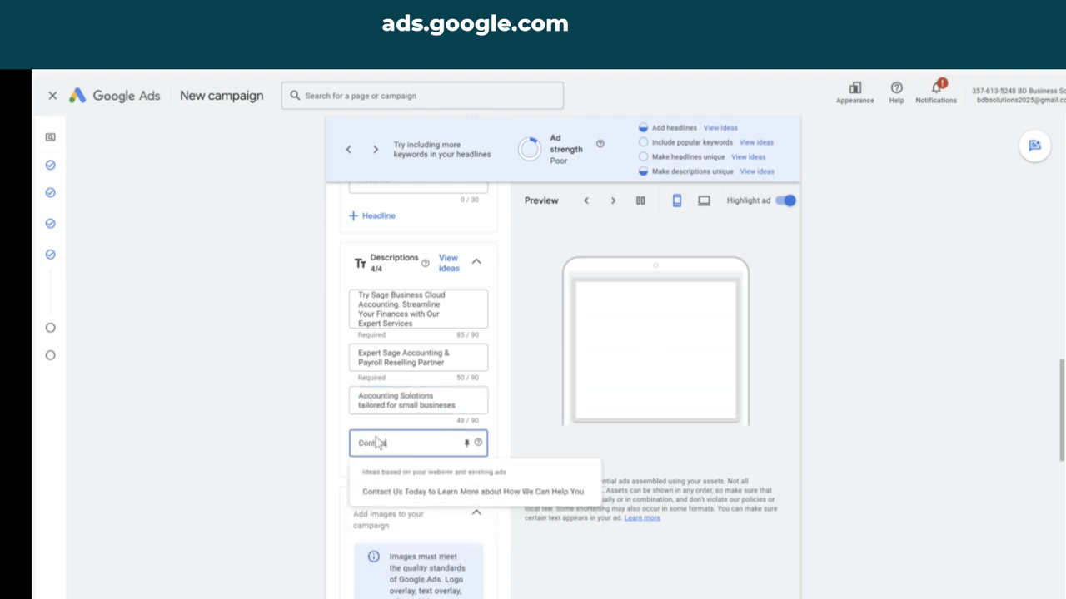
pyautogui.write('act us for a')
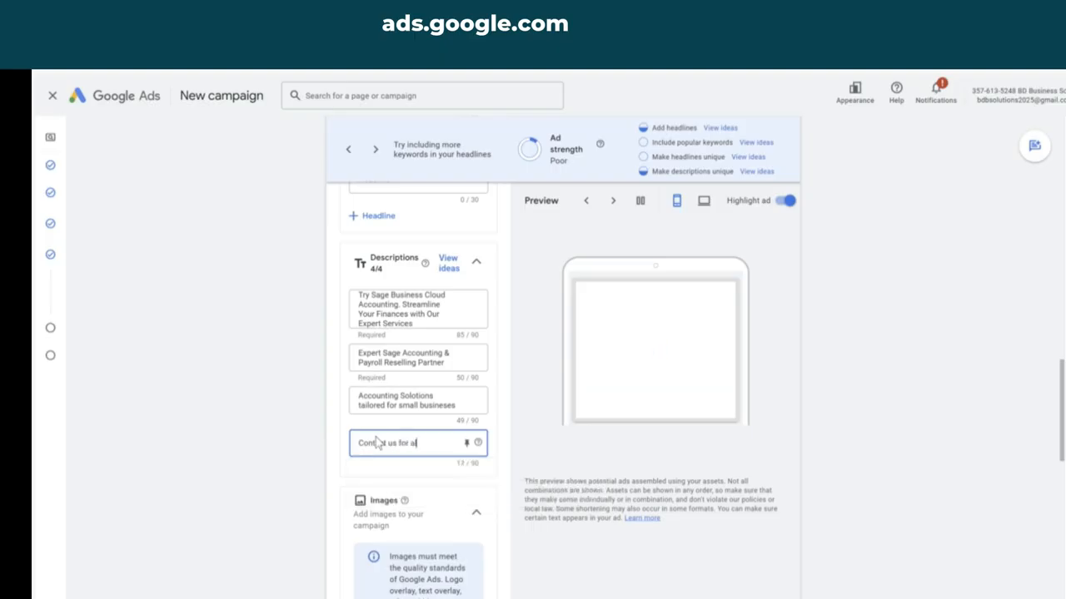
pyautogui.write('ll your Accounting, Payroll and Tax')
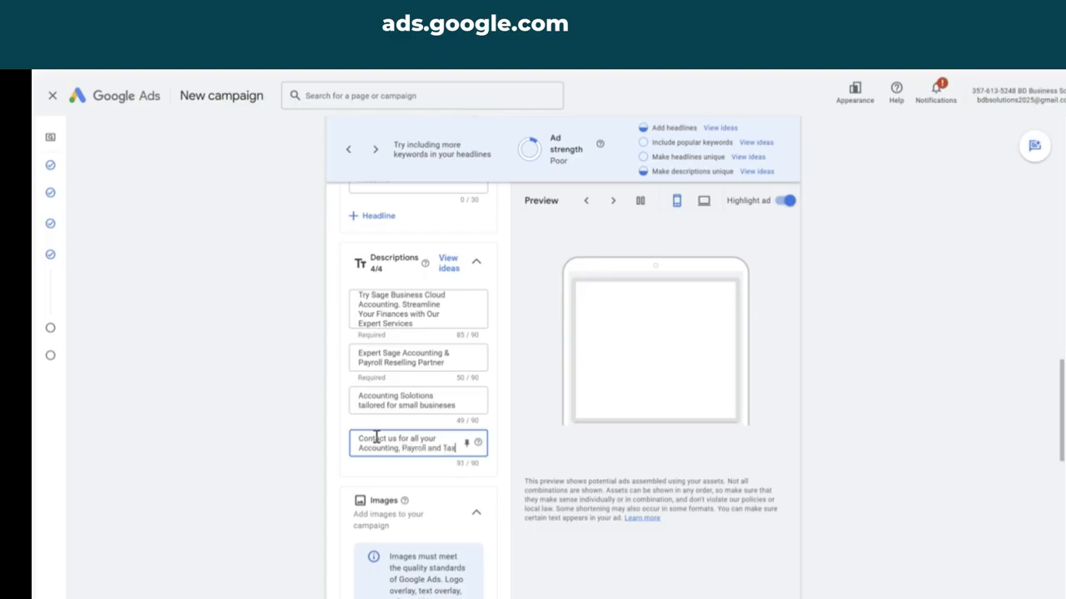
pyautogui.write(' comp')
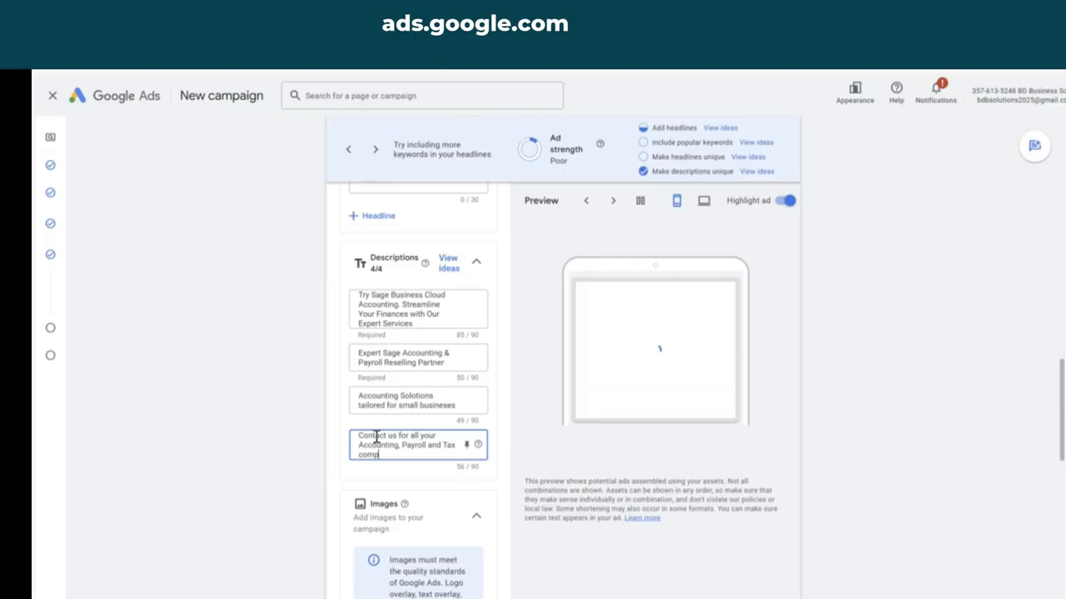
pyautogui.press('BackSpace')
pyautogui.press('BackSpace')
pyautogui.press('BackSpace')
pyautogui.write('ce services')
# - Upload campaign images from the computer: 2025 Facebook Posts.jpg through pexels-rethaferguson-3810795.jpg, plus pexels-samson-katt-5256144.jpg and pexels-yankrukov-7698913.jpg
pyautogui.scroll(-3, 450, 492)
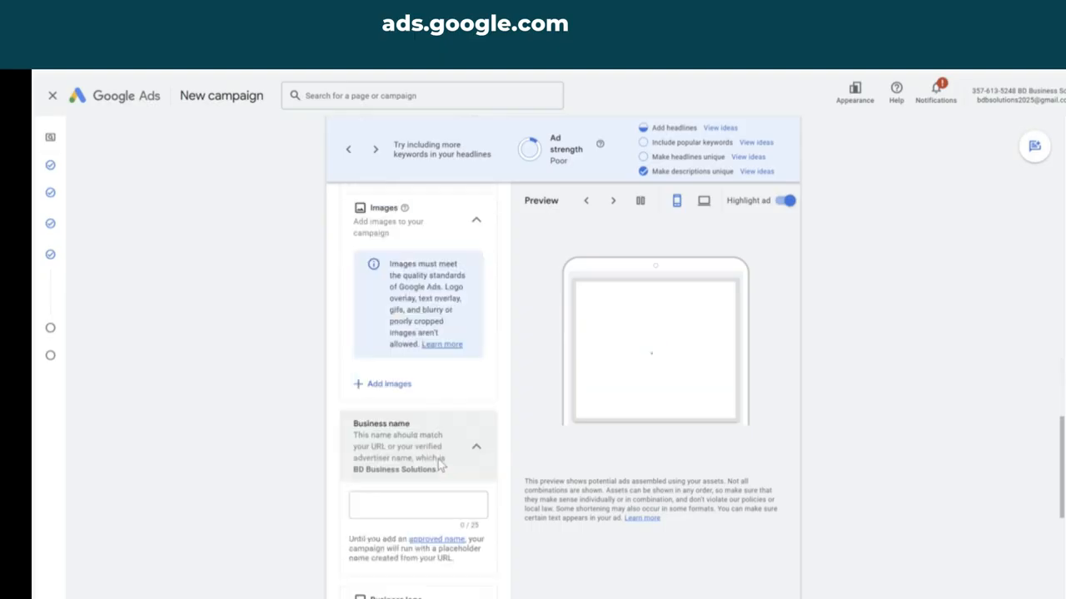
pyautogui.scroll(1, 437, 458)
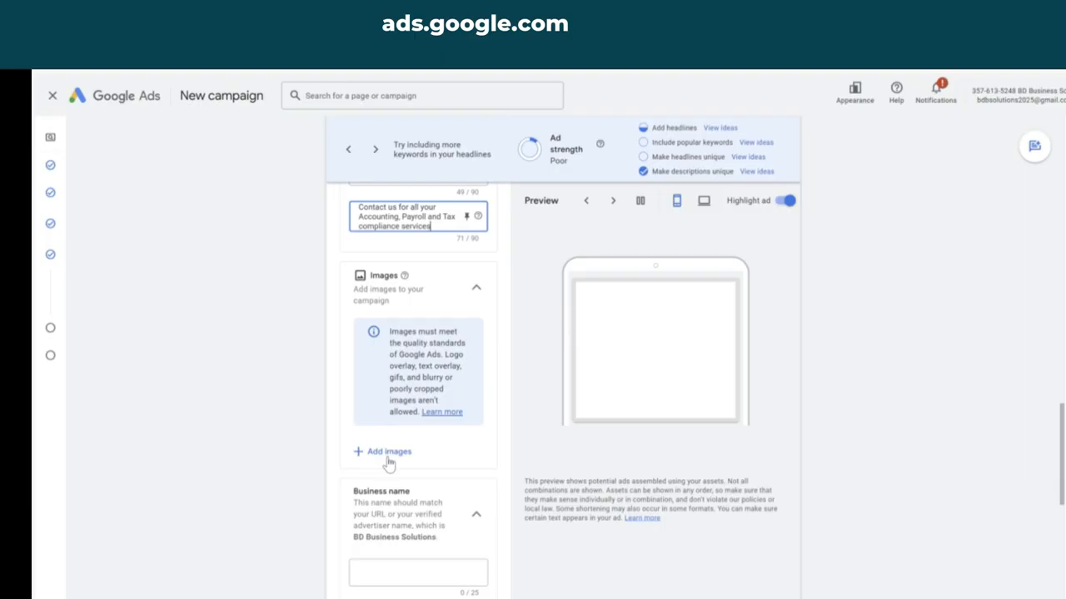
pyautogui.click(387, 454)
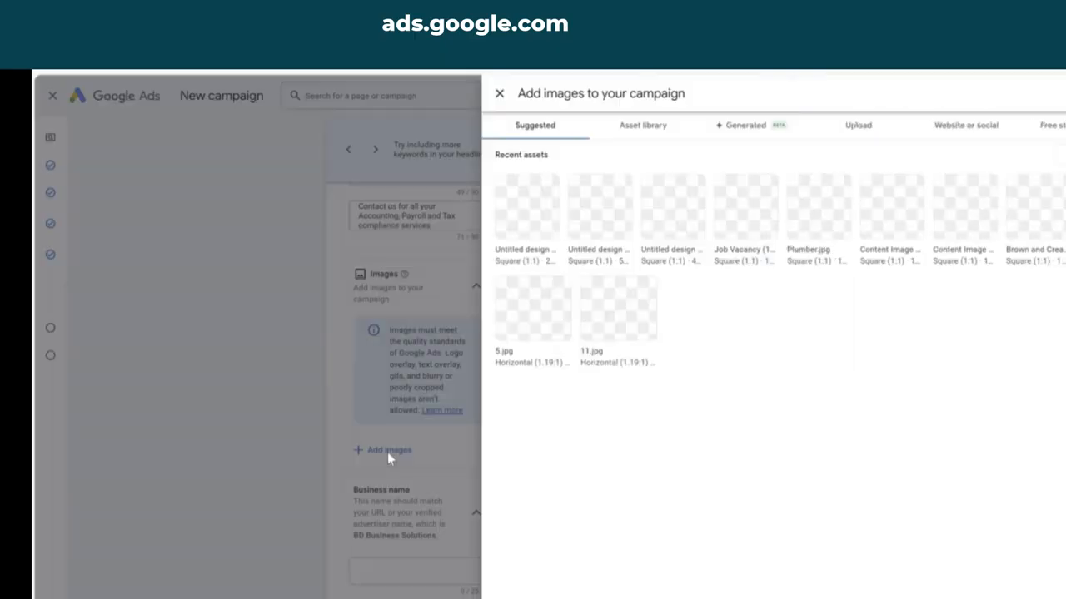
pyautogui.click(841, 126)
pyautogui.click(744, 402)
pyautogui.click(202, 157)
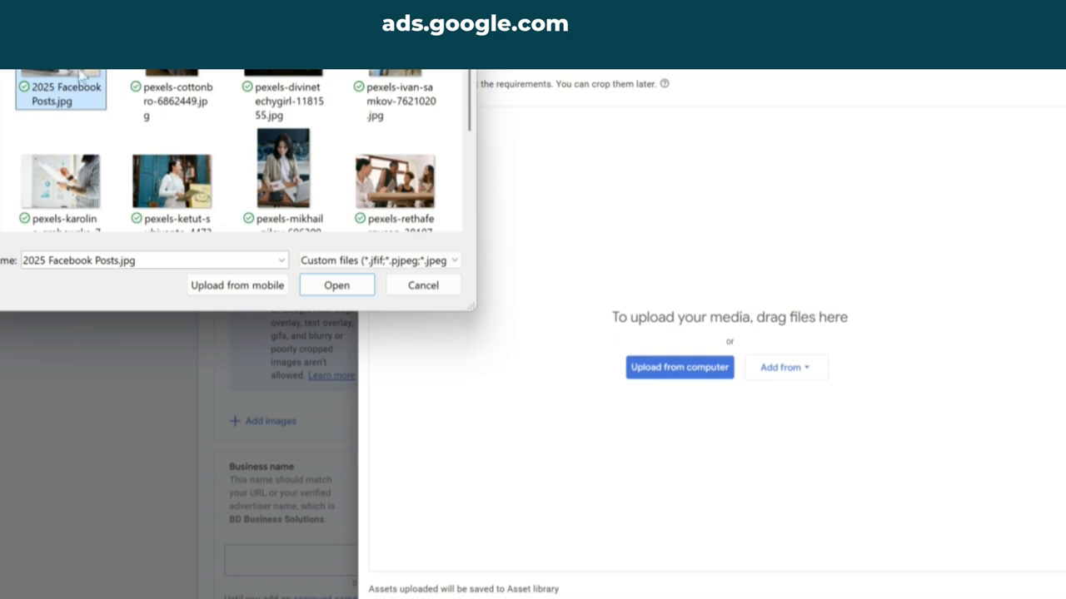
pyautogui.keyDown('shift'); pyautogui.click(364, 181); pyautogui.keyUp('shift')
pyautogui.scroll(-1, 358, 167)
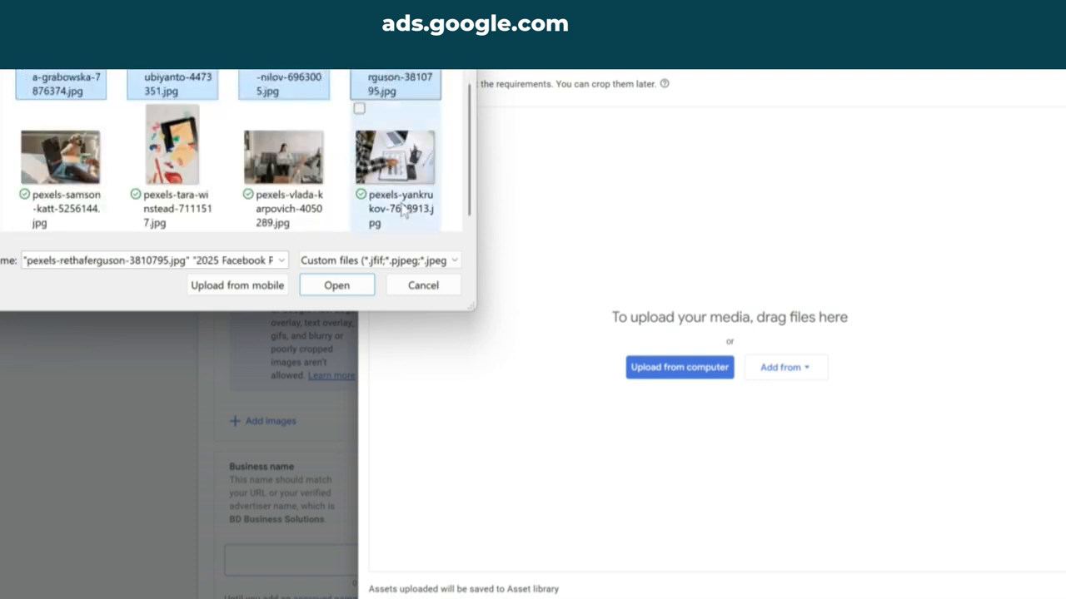
pyautogui.keyDown('ctrl'); pyautogui.click(58, 158); pyautogui.keyUp('ctrl')
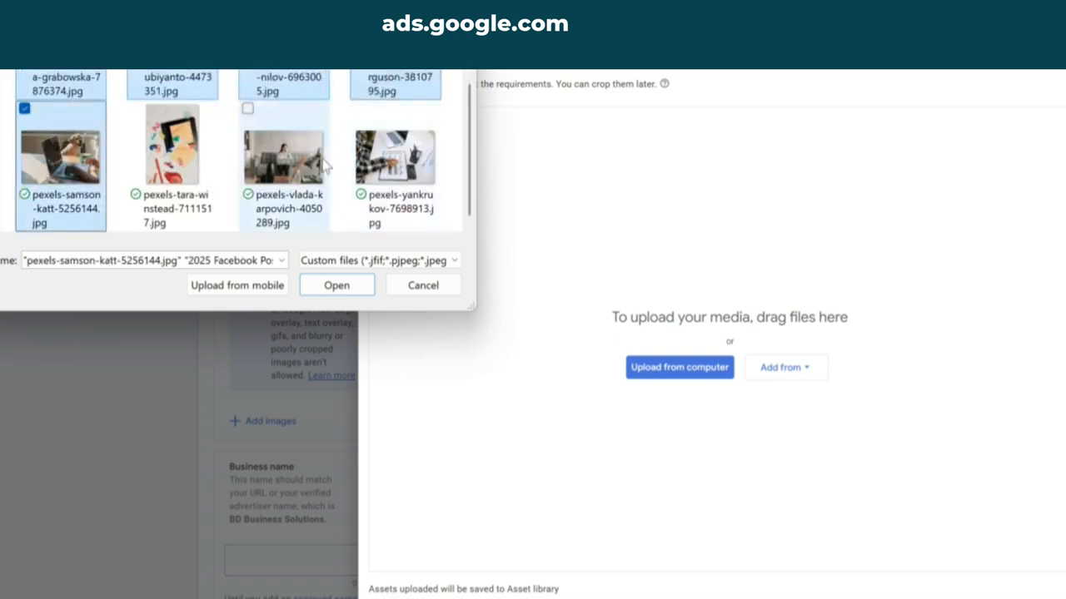
pyautogui.keyDown('ctrl'); pyautogui.click(403, 179); pyautogui.keyUp('ctrl')
pyautogui.click(330, 287)
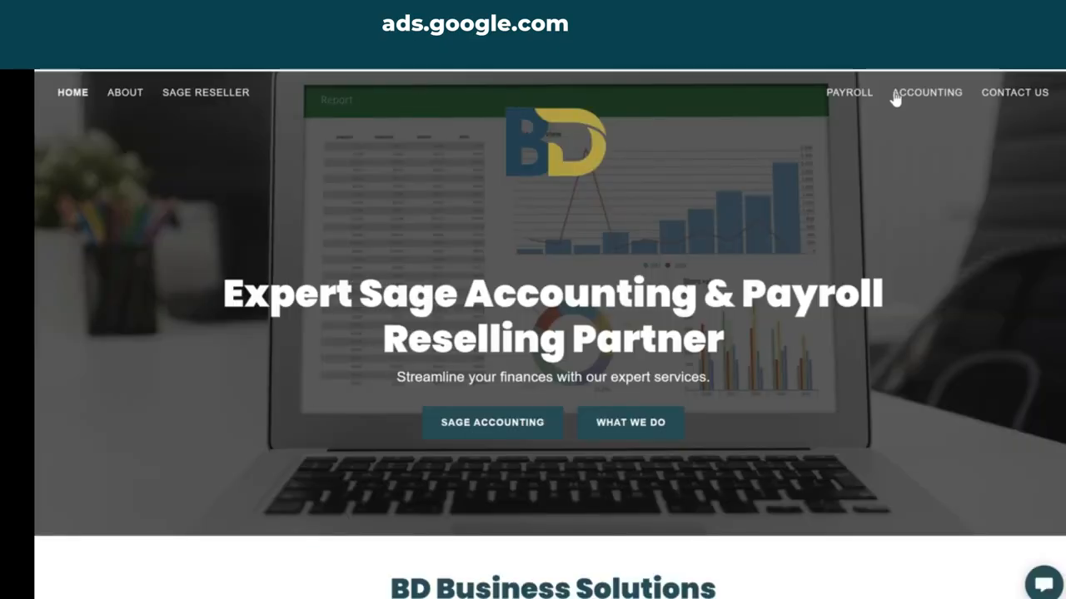
pyautogui.click(919, 94)
pyautogui.click(533, 53)
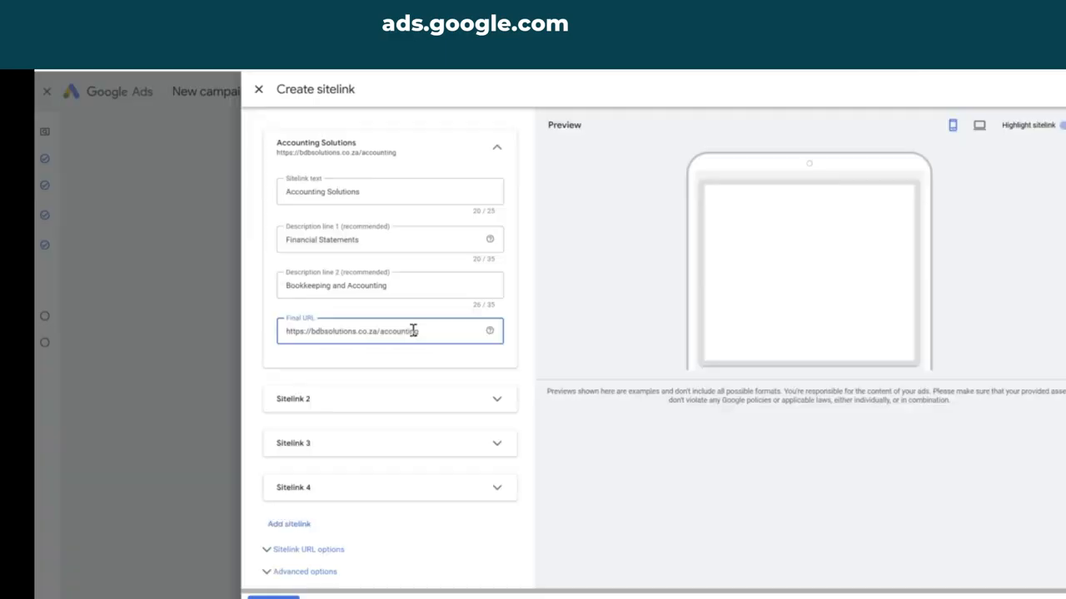
pyautogui.moveTo(437, 337); pyautogui.dragTo(204, 321)
# - Fill in the second sitelink with the text "Payroll Solutions" and the description lines "Payroll Management" and "Payroll Compliance"
pyautogui.click(337, 400)
pyautogui.click(361, 444)
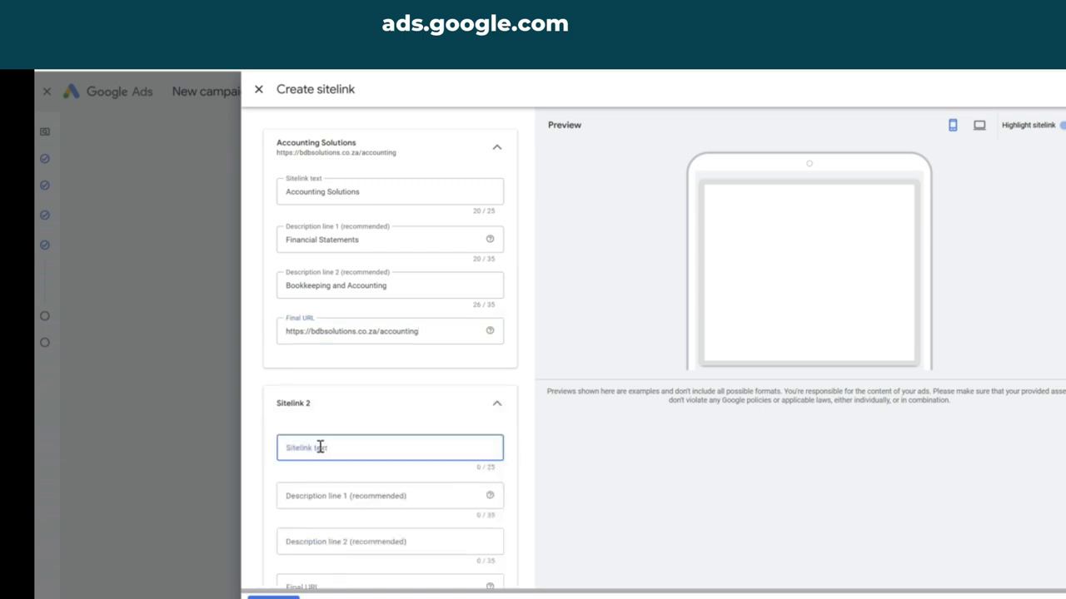
pyautogui.write('Payroll Solutions')
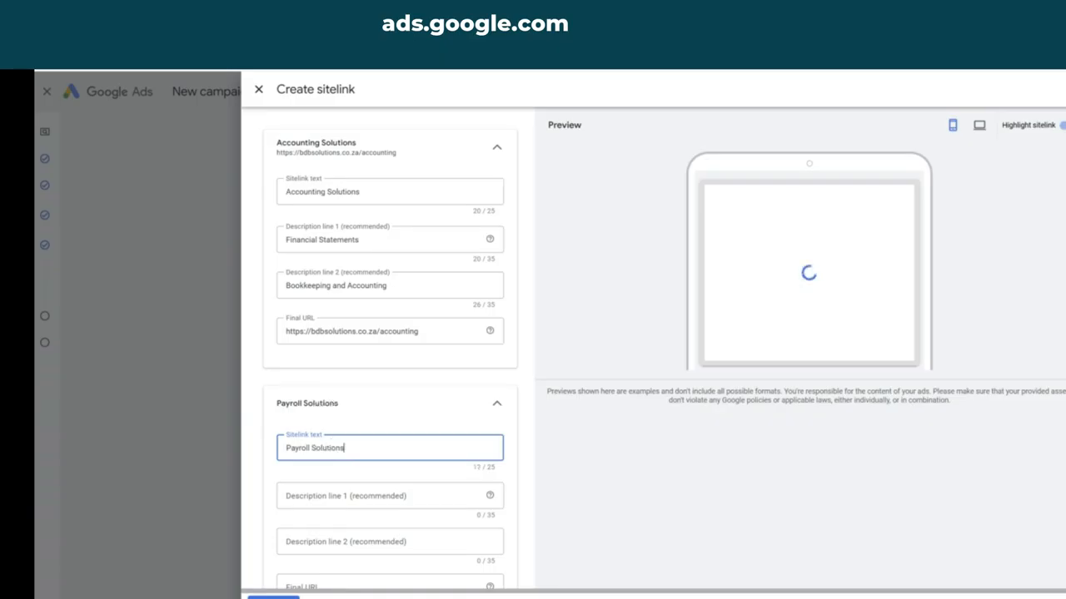
pyautogui.click(373, 496)
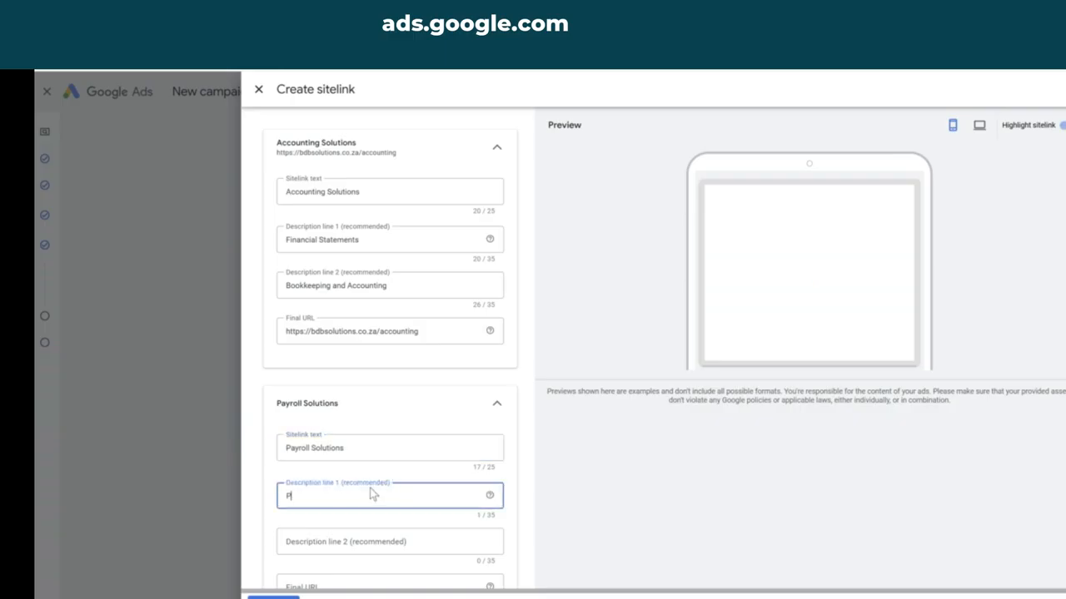
pyautogui.write('Payroll Maba')
pyautogui.write('nagement')
pyautogui.click(370, 539)
pyautogui.write('Payroll Compliance')
pyautogui.scroll(-2, 370, 539)
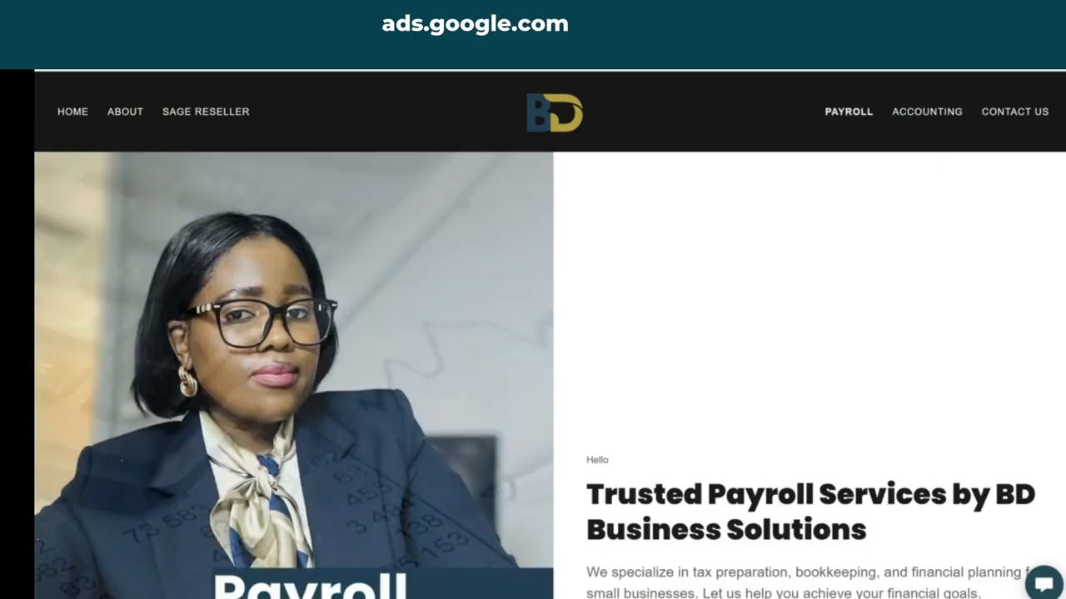
pyautogui.click(533, 54)
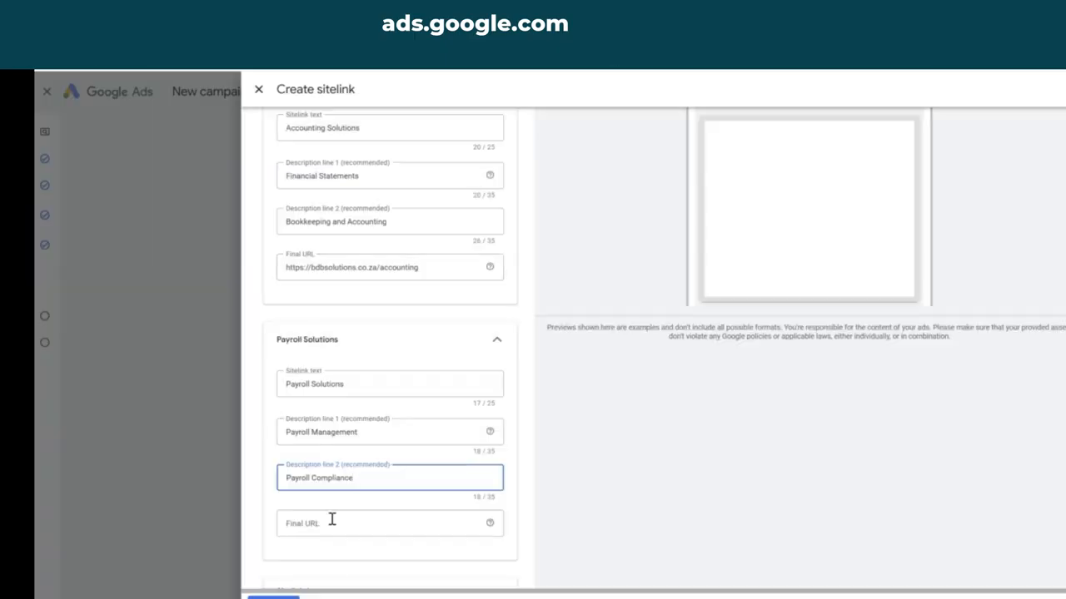
pyautogui.click(333, 519)
pyautogui.write('https://bdbsolutions.co.za/payroll')
# - Fill in the third sitelink with the text "Sage Reselling Partner" and the description lines "Sage Business Cloud Accounting" and "Sage Accounting Software"
pyautogui.scroll(-2, 402, 454)
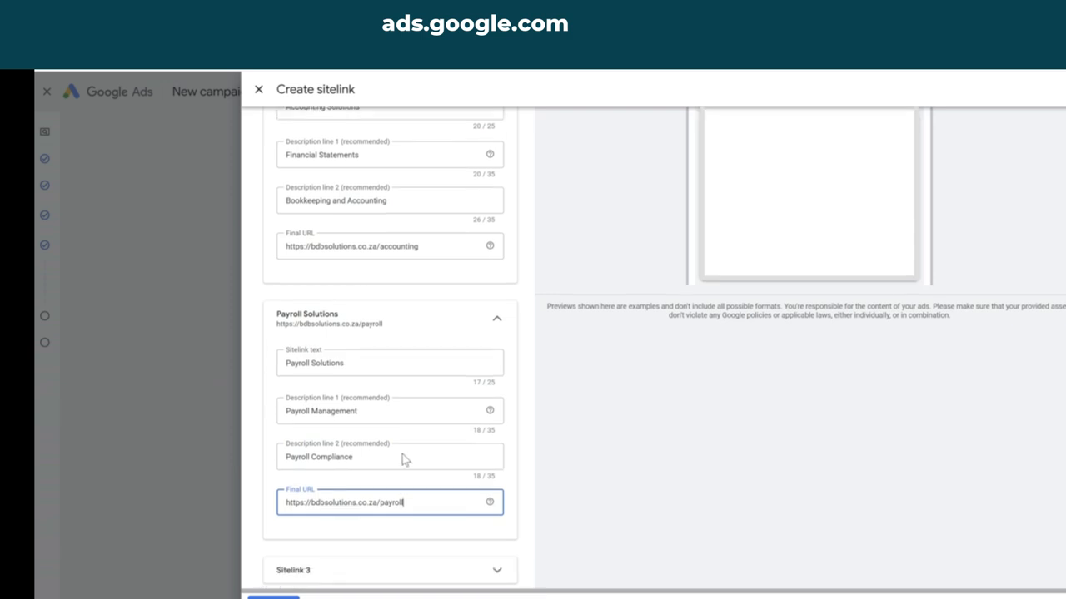
pyautogui.click(341, 447)
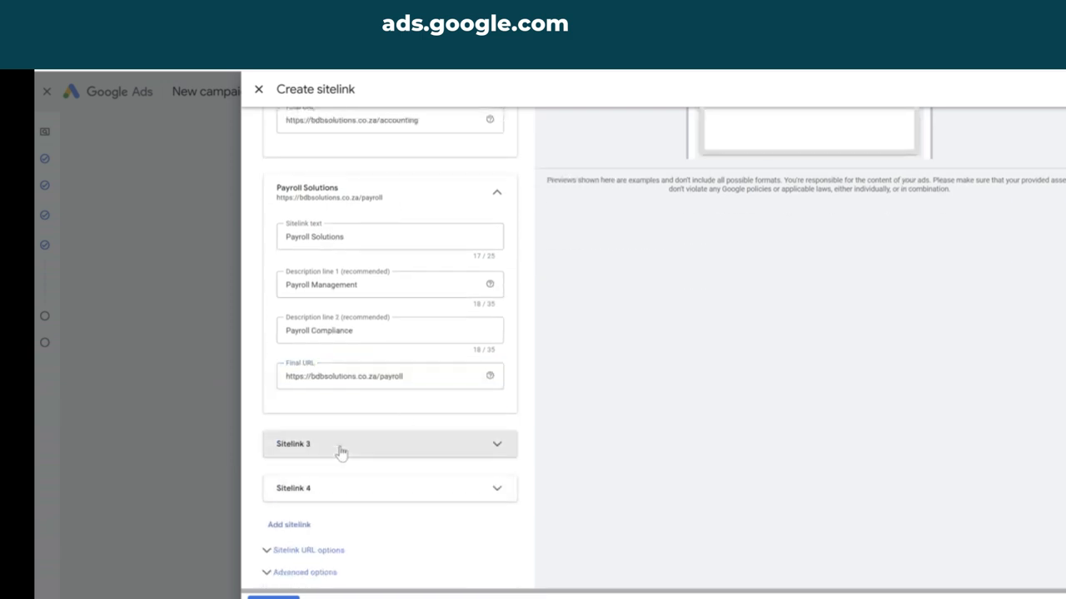
pyautogui.click(349, 497)
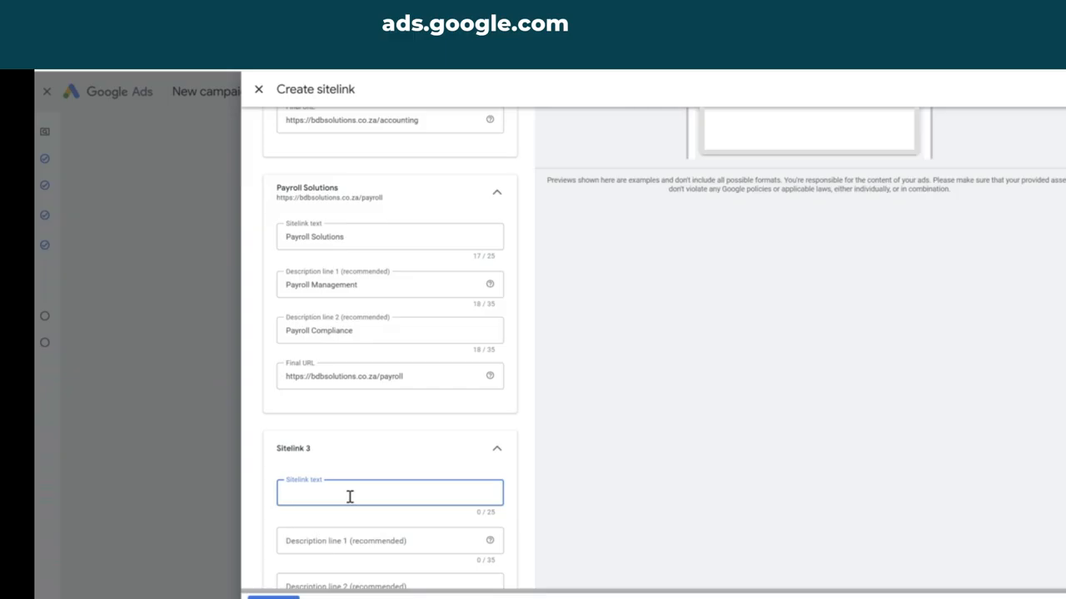
pyautogui.write('Sage Reselling Partner')
pyautogui.click(363, 542)
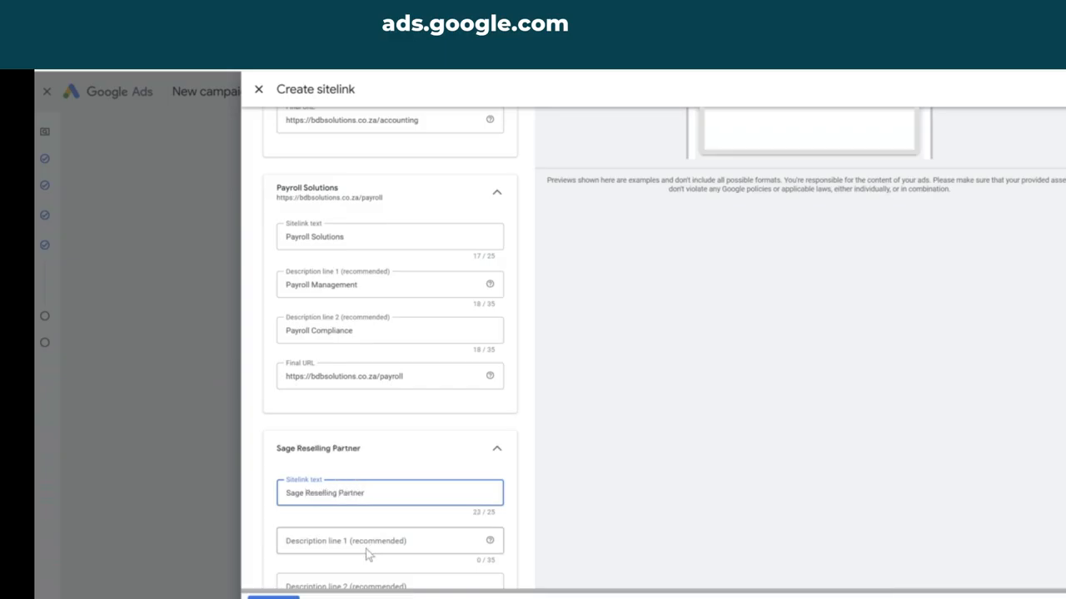
pyautogui.write('Sage Business Cloud Accounting')
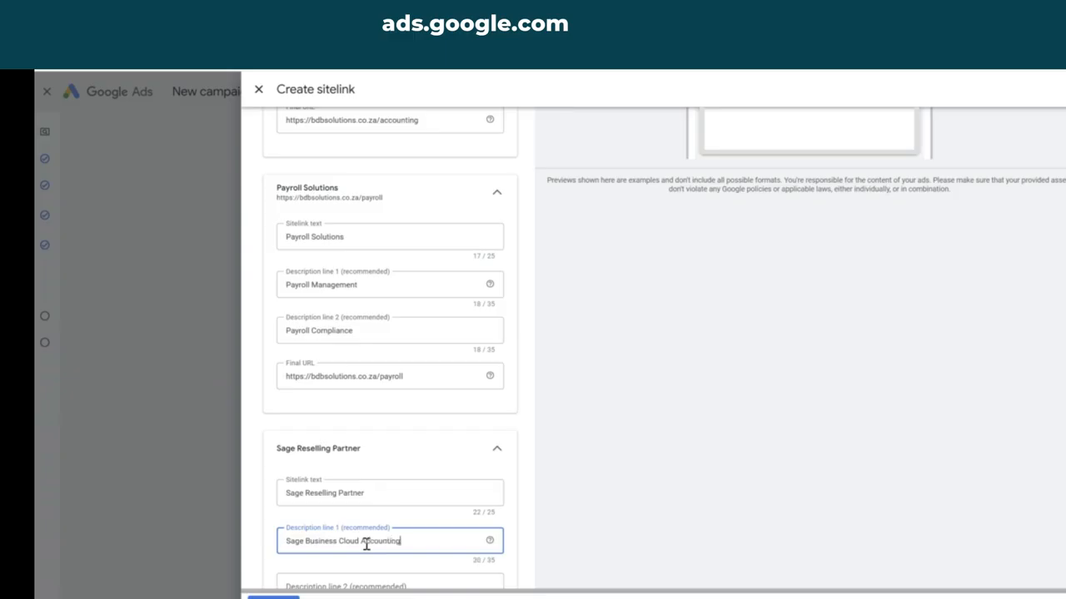
pyautogui.scroll(-3, 348, 471)
pyautogui.click(309, 374)
pyautogui.write('Sage Accounting')
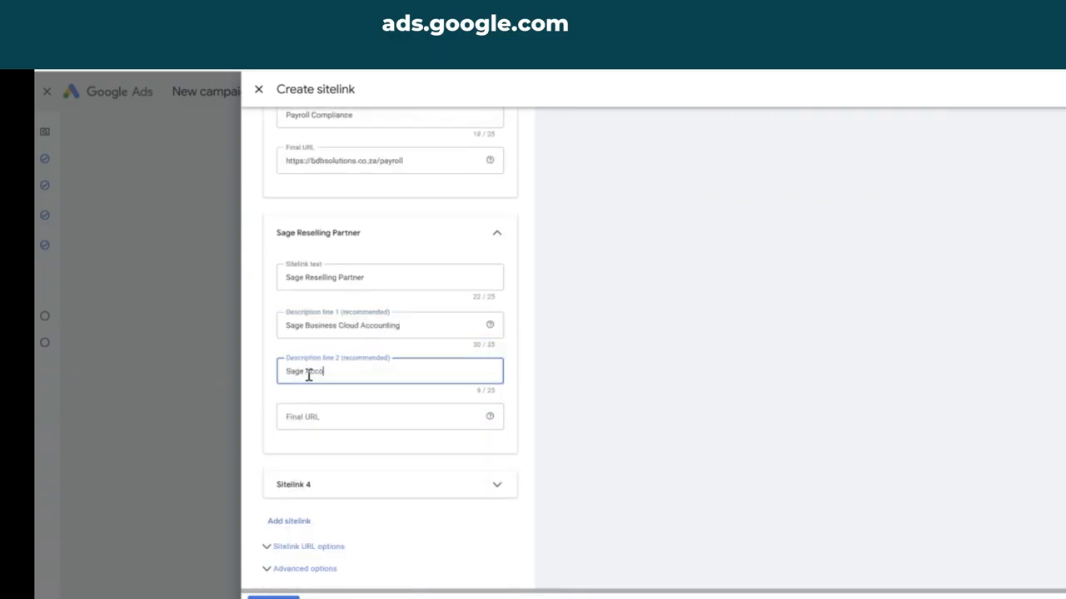
pyautogui.write(' Software')
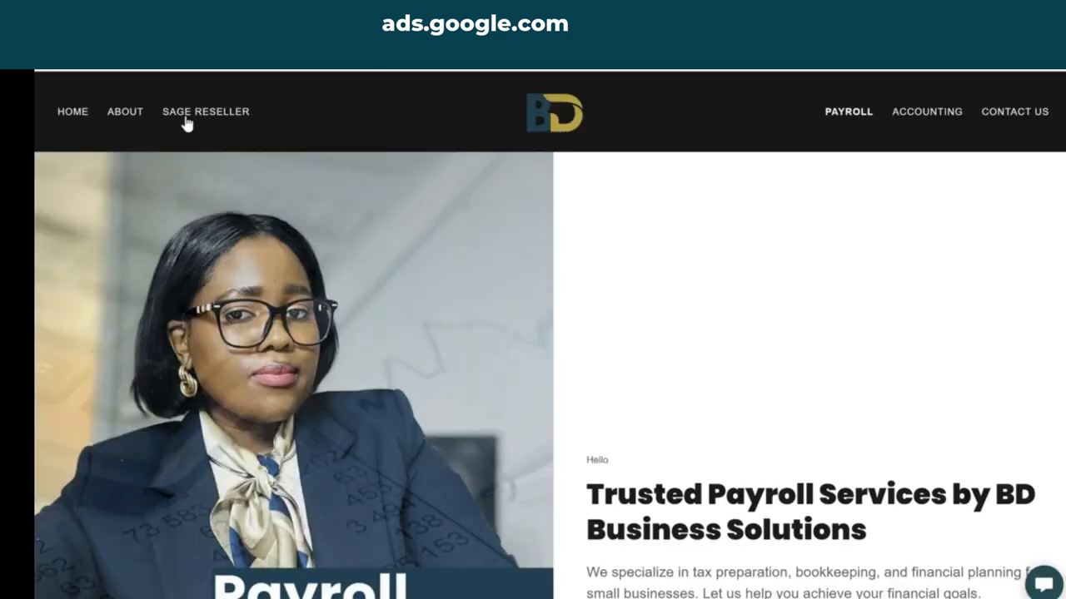
pyautogui.click(186, 116)
pyautogui.click(333, 52)
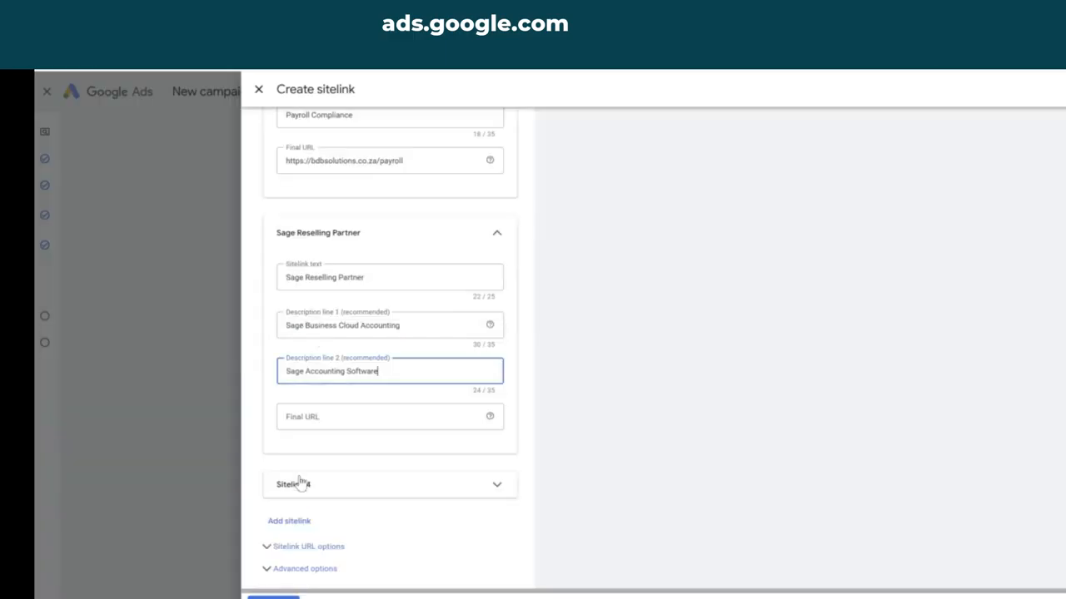
pyautogui.click(328, 416)
pyautogui.write('https://bdbsolutions.co.za/sage-reseller')
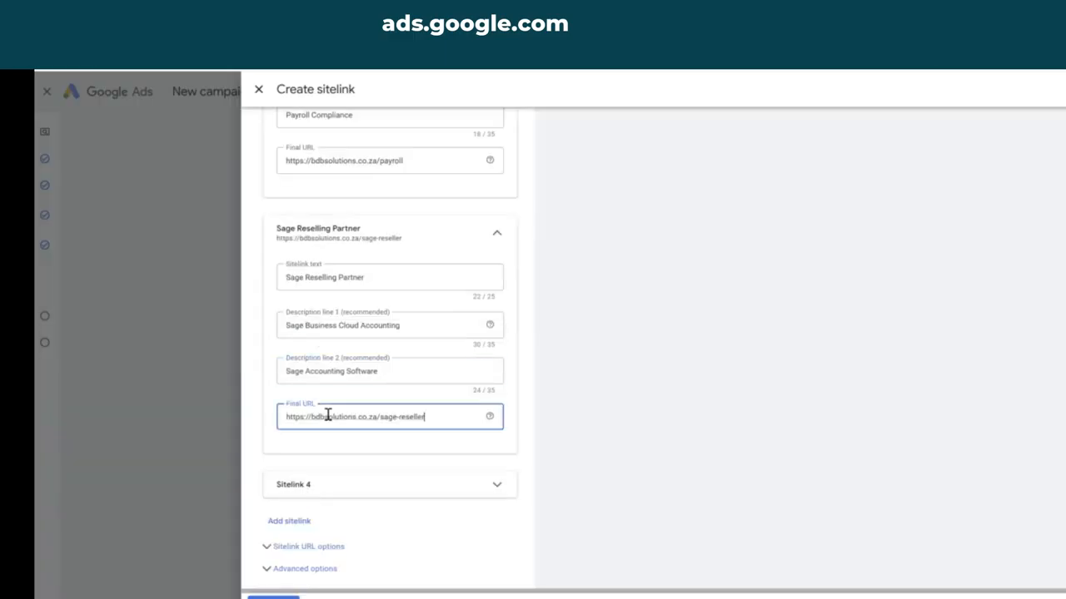
# - Set the fourth sitelink's text to "Contact us"
pyautogui.click(315, 492)
pyautogui.click(335, 531)
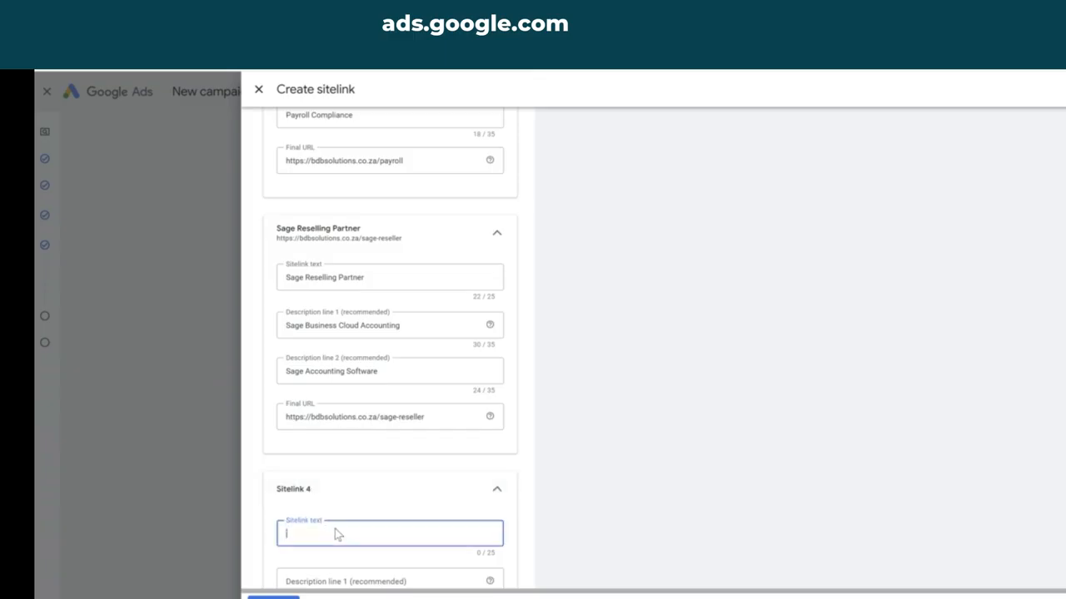
pyautogui.write('Contacft')
pyautogui.press('BackSpace')
pyautogui.press('BackSpace')
pyautogui.press('BackSpace')
pyautogui.write('t us for')
pyautogui.press('BackSpace')
pyautogui.press('BackSpace')
pyautogui.press('BackSpace')
pyautogui.press('BackSpace')
# - Set the Contact us sitelink's description lines to "Request Accounting Services Quote" and "Request Payroll Services Quote"
pyautogui.scroll(-2, 341, 486)
pyautogui.click(333, 433)
pyautogui.write('Request Accounting')
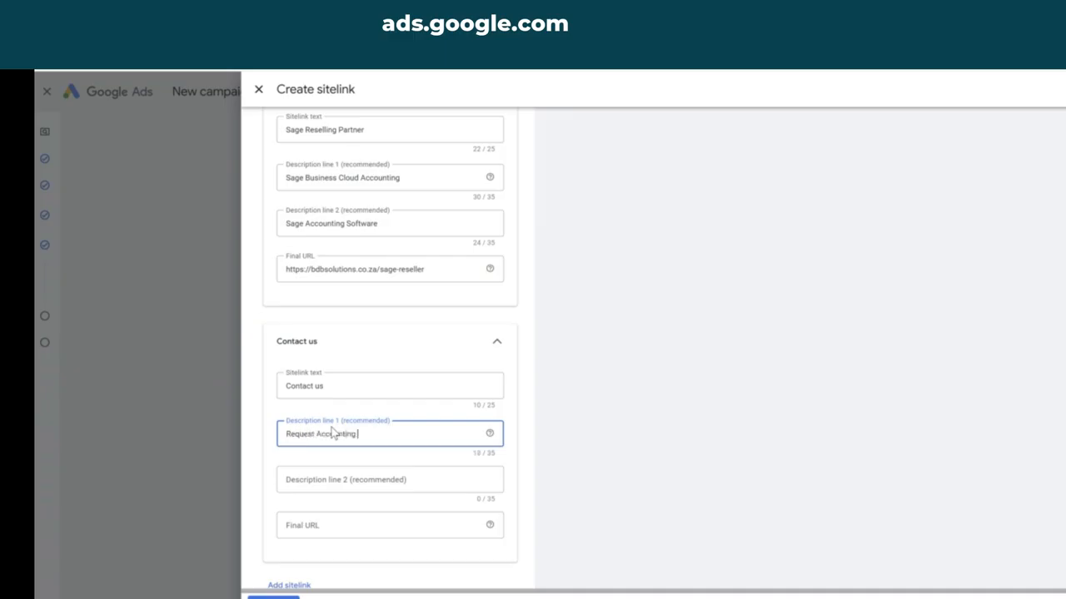
pyautogui.write(' Services Quote')
pyautogui.moveTo(417, 434); pyautogui.dragTo(221, 435)
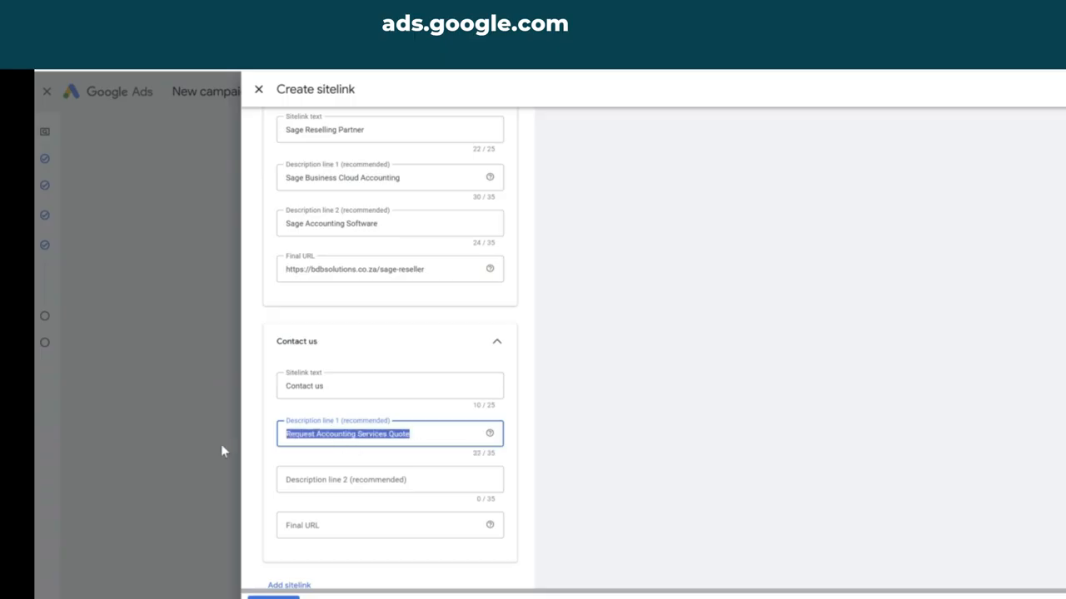
pyautogui.hotkey('ctrl', 'c')
pyautogui.click(327, 482)
pyautogui.hotkey('ctrl', 'v')
pyautogui.moveTo(357, 481); pyautogui.dragTo(316, 478)
pyautogui.write('Payroll')
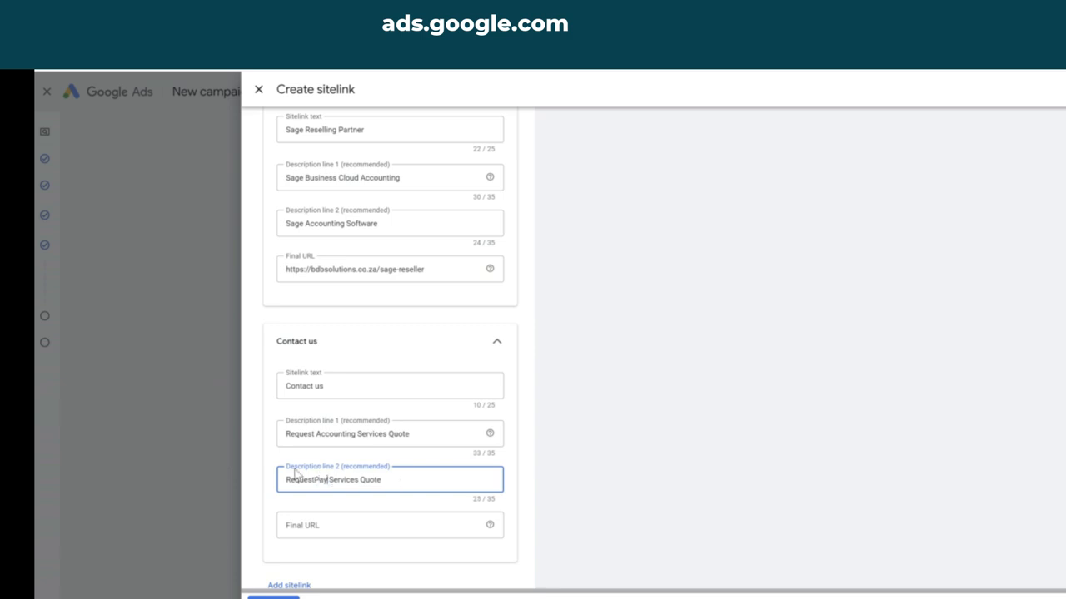
pyautogui.click(314, 480)
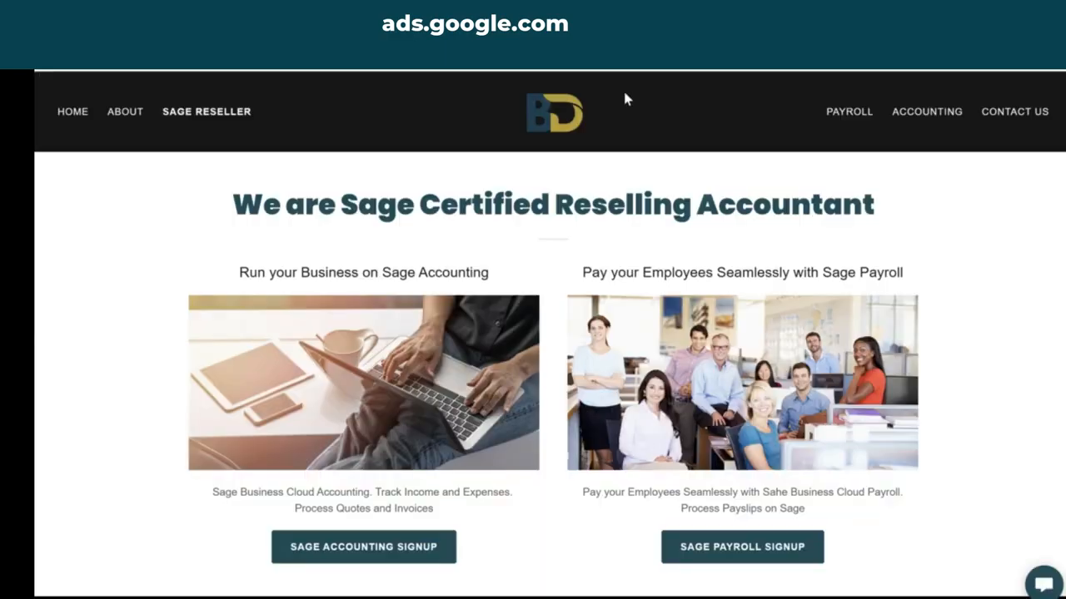
# - Copy the website's Contact Us page address into the Contact us sitelink's final URL and save the sitelinks
pyautogui.click(1017, 111)
pyautogui.click(416, 51)
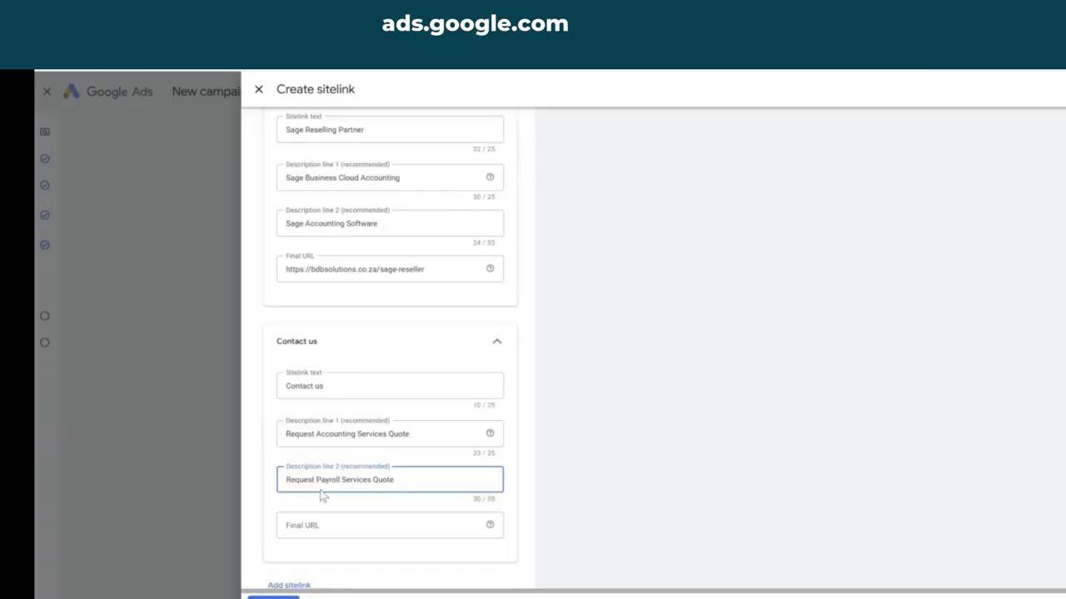
pyautogui.click(301, 526)
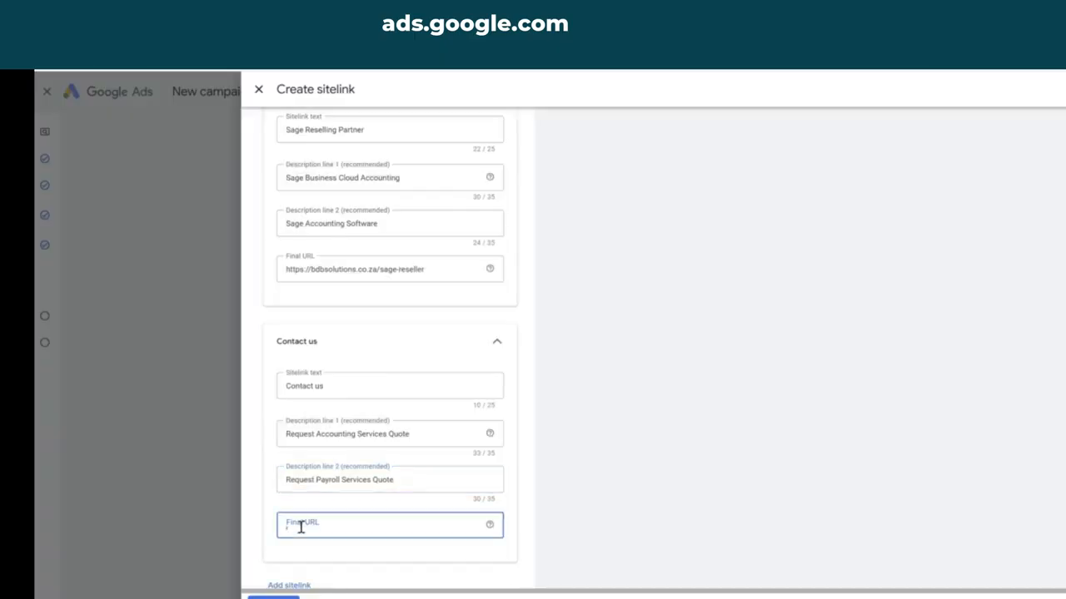
pyautogui.hotkey('ctrl', 'v')
pyautogui.scroll(-1, 400, 433)
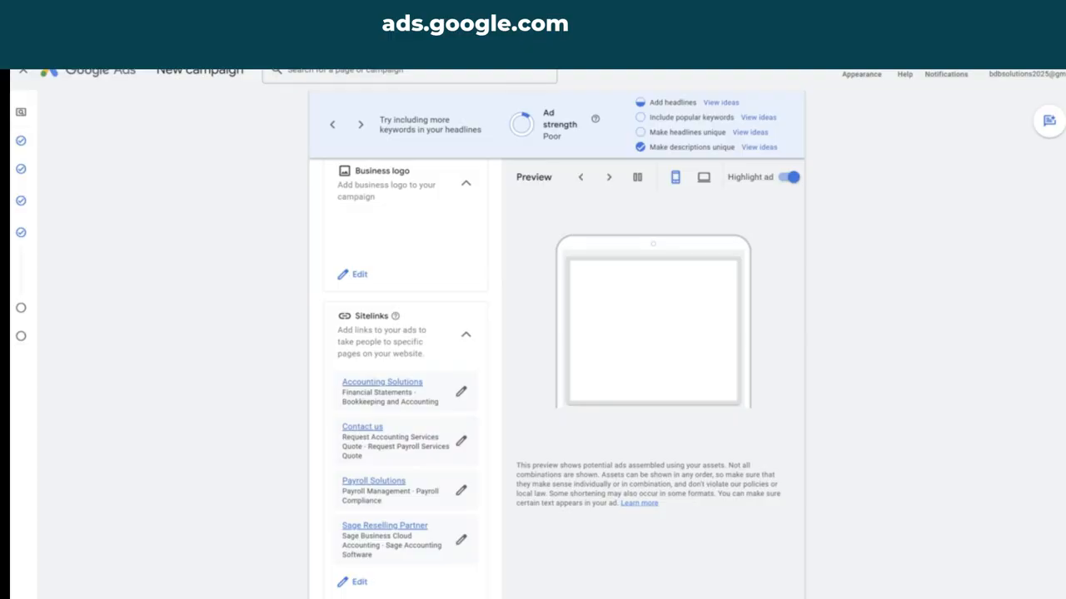
# - Start adding campaign-level callouts and set the first callout text to "Call us for a Quote"
pyautogui.scroll(-3, 466, 338)
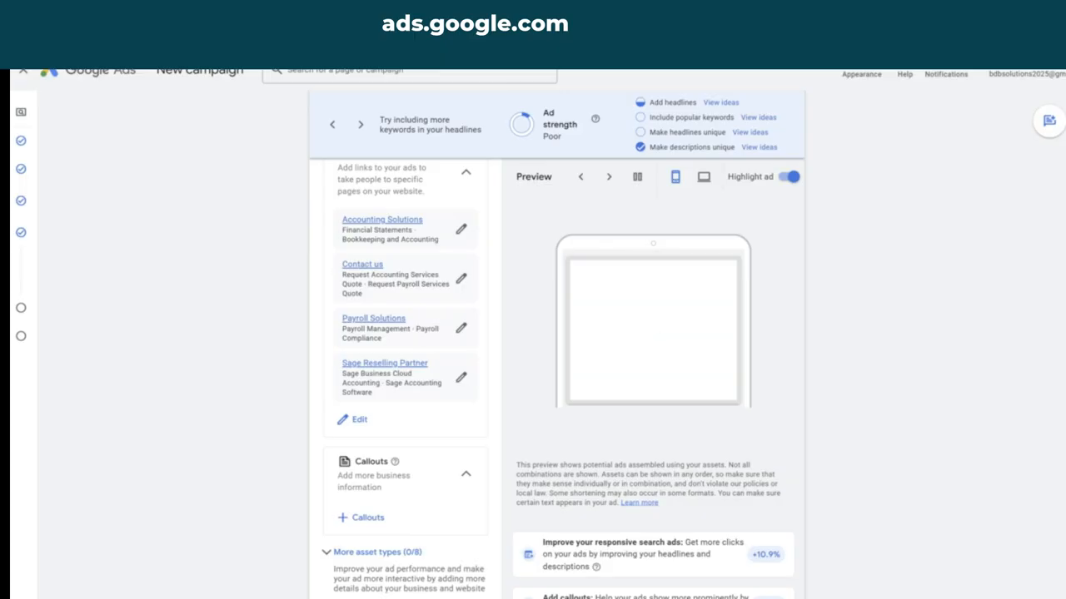
pyautogui.scroll(-2, 186, 344)
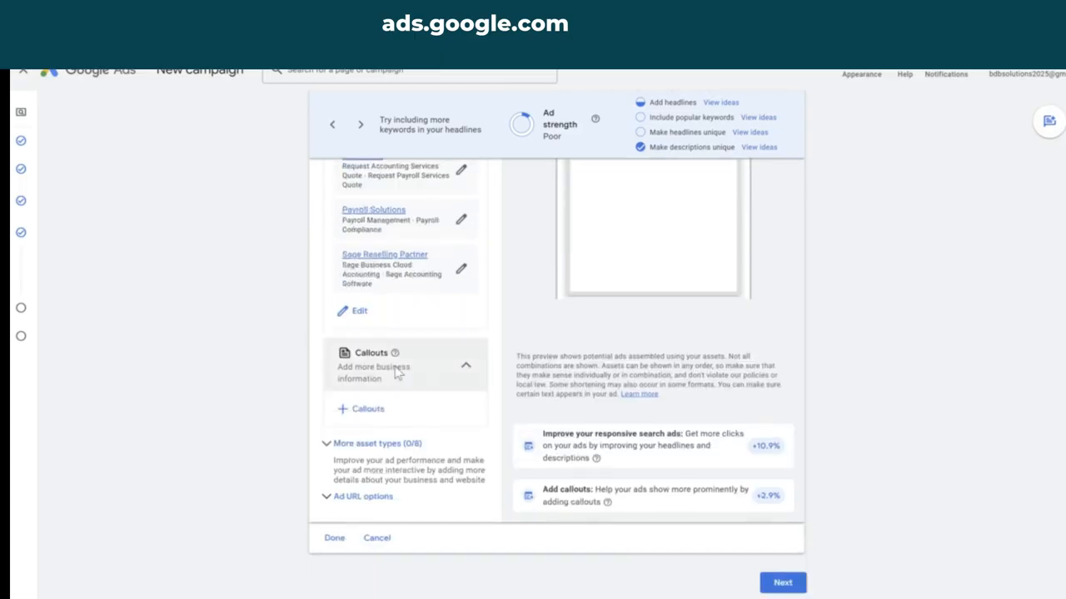
pyautogui.click(349, 409)
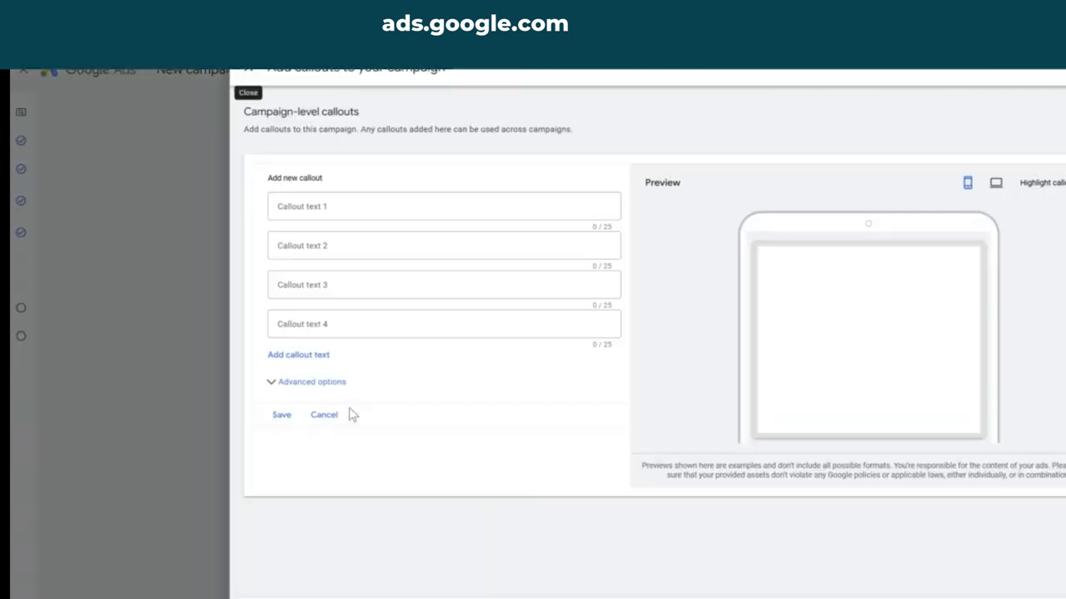
pyautogui.click(420, 210)
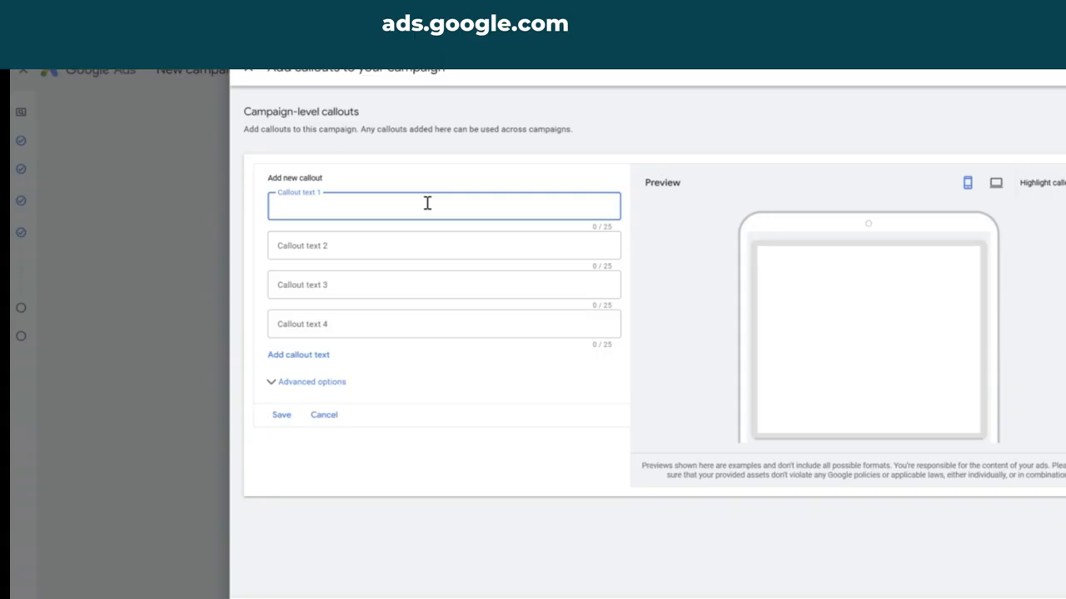
pyautogui.write('Call us for a Quote')
# - Set the second callout text to "Call us for accounting", applying the suggested lowercase spelling
pyautogui.click(363, 245)
pyautogui.write('Call us ')
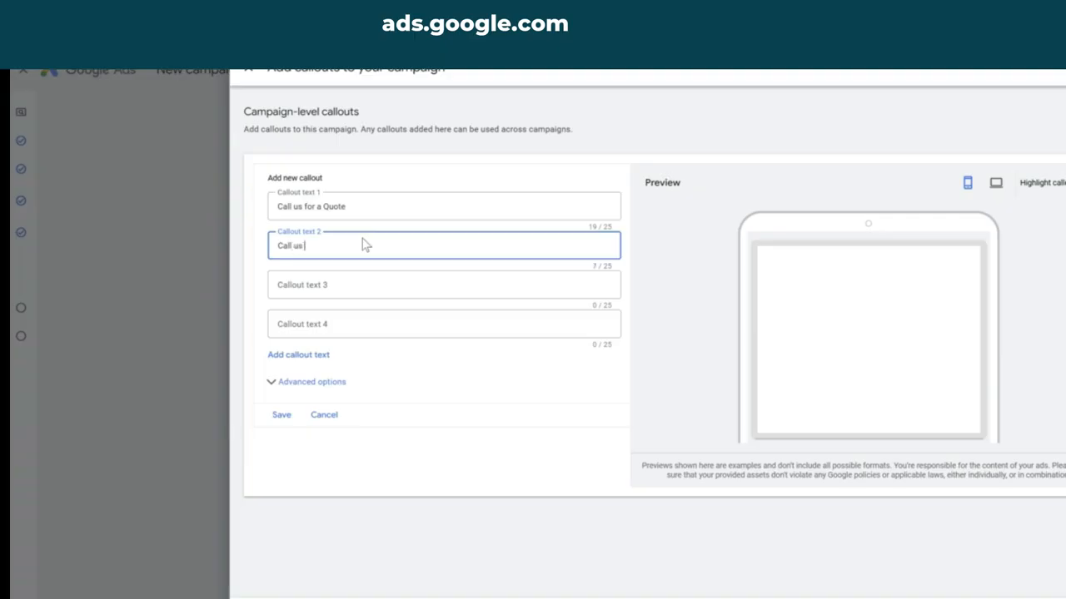
pyautogui.write('for Accounting')
pyautogui.rightClick(346, 247)
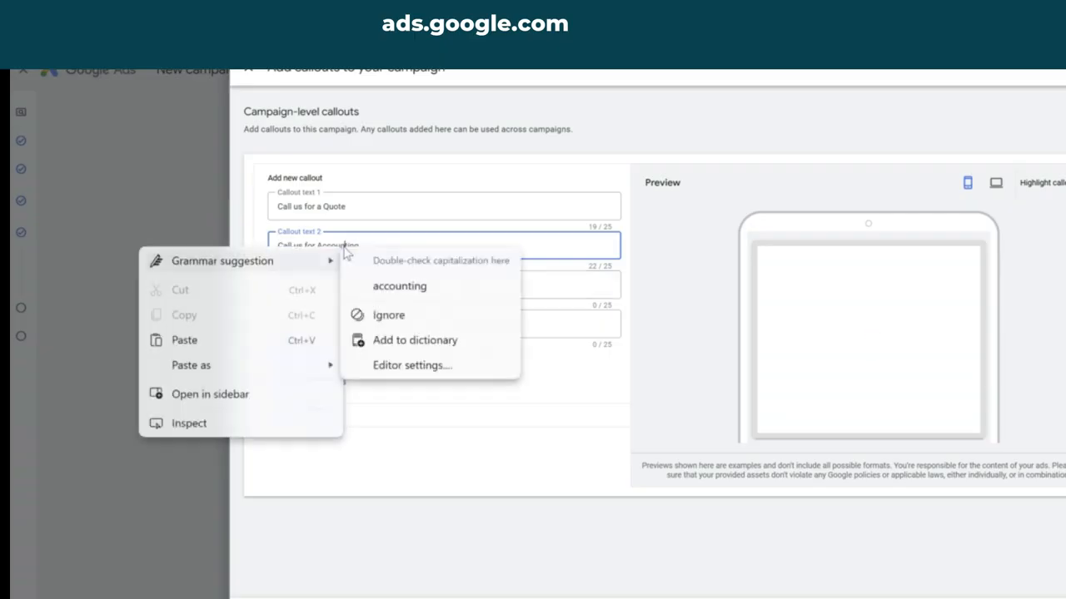
pyautogui.click(435, 291)
# - Copy the second callout text into the third callout and change its wording to "Call us for payroll"
pyautogui.moveTo(396, 248); pyautogui.dragTo(230, 249)
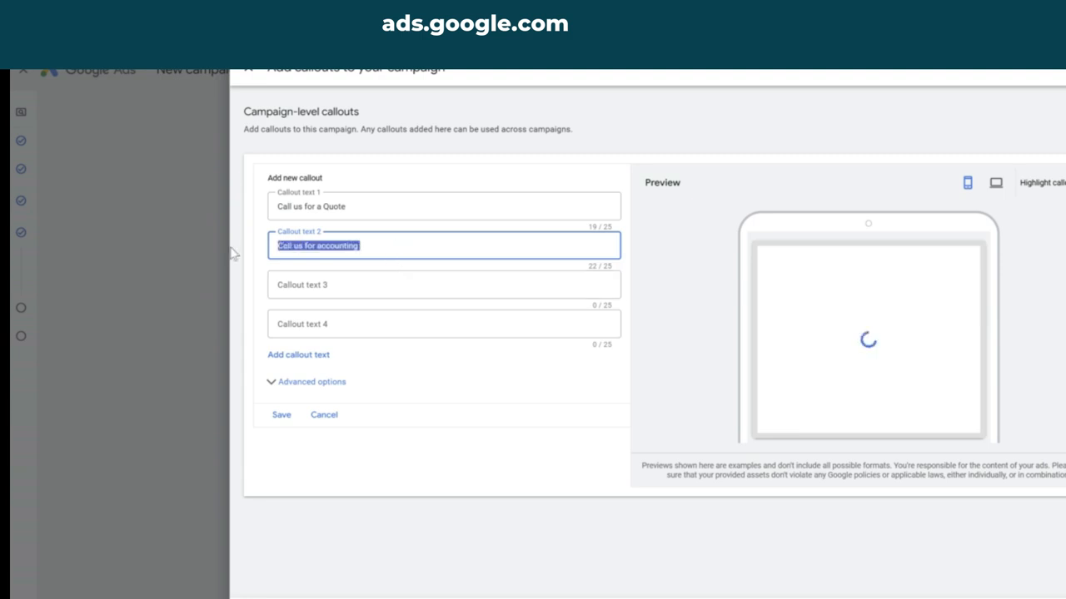
pyautogui.click(366, 296)
pyautogui.hotkey('ctrl', 'v')
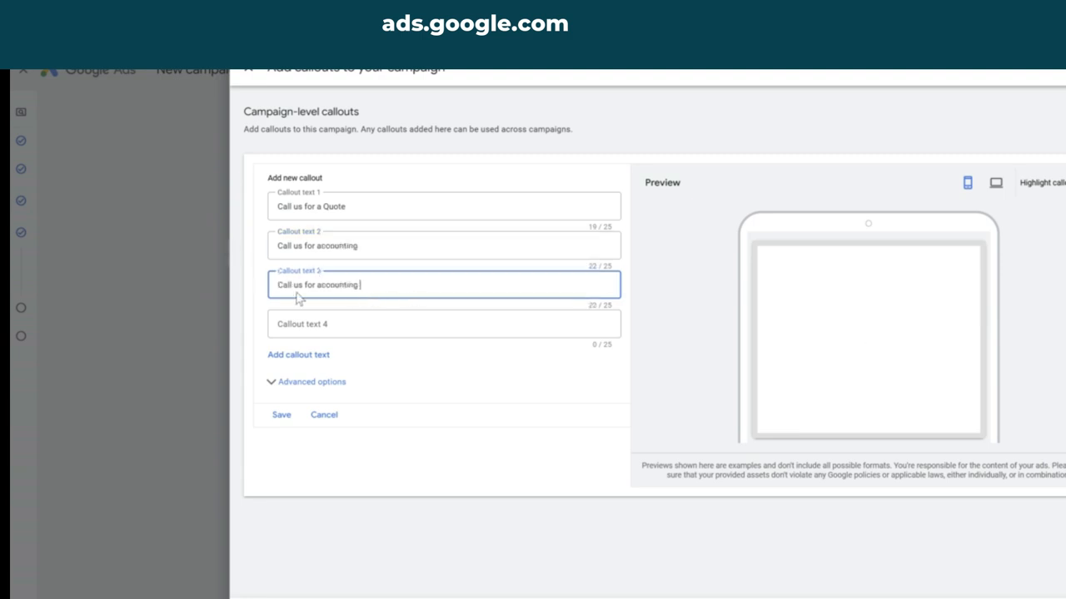
pyautogui.moveTo(391, 288); pyautogui.dragTo(316, 289)
pyautogui.press('BackSpace')
pyautogui.write('payroll')
# - Enter "Ask us about Sage software" as the fourth callout text
pyautogui.click(379, 323)
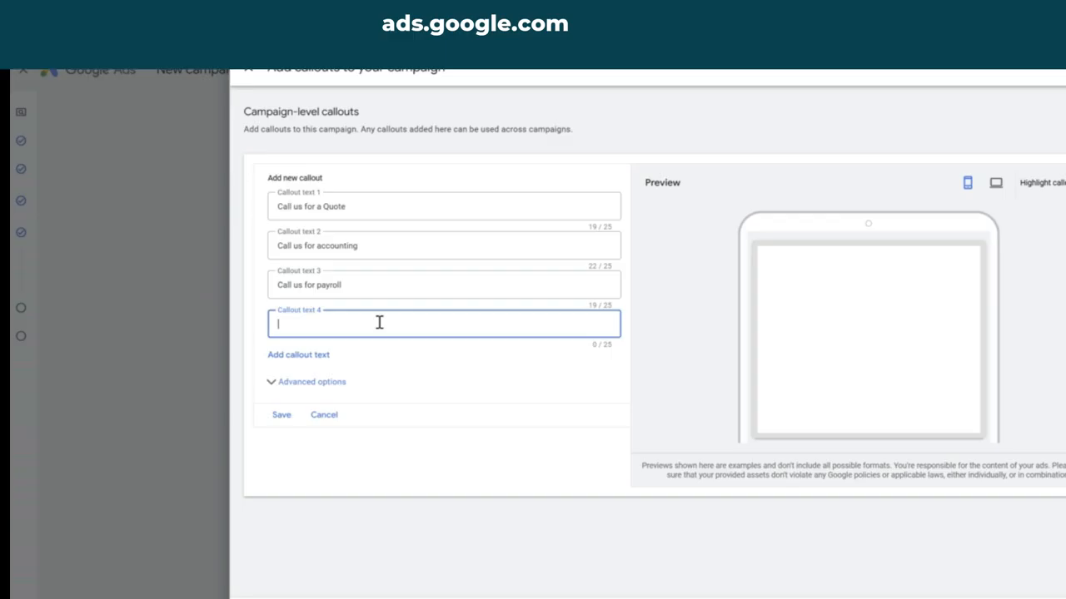
pyautogui.press('BackSpace')
pyautogui.press('BackSpace')
pyautogui.press('BackSpace')
pyautogui.press('BackSpace')
pyautogui.write('Ask us about Sage software')
pyautogui.moveTo(397, 323); pyautogui.dragTo(349, 323)
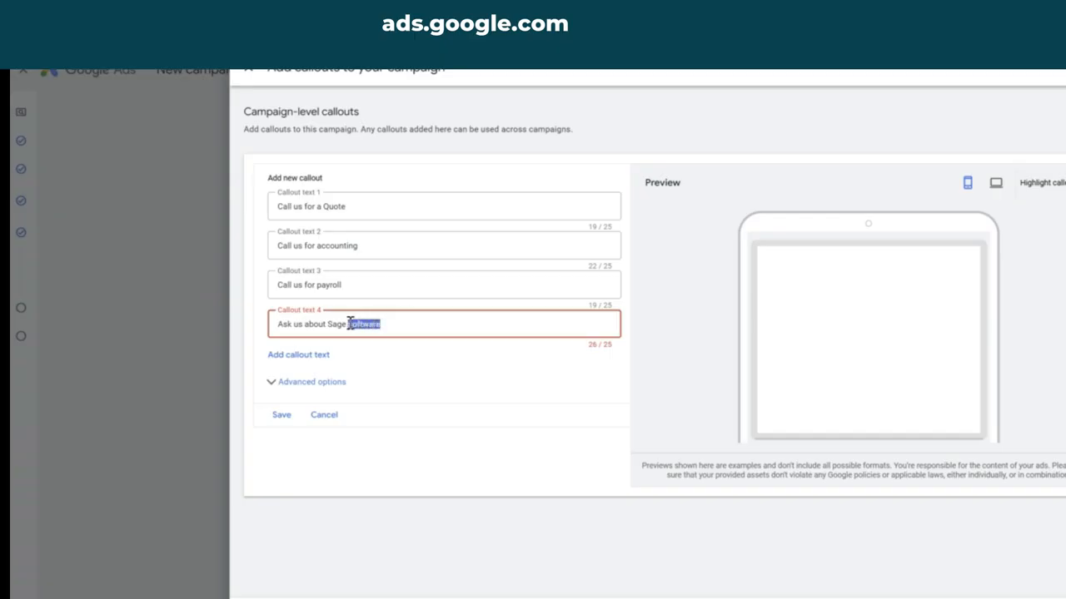
# - Shorten the fourth callout text to "Call us - Sage software" to fit the 25-character limit
pyautogui.moveTo(302, 324); pyautogui.dragTo(265, 322)
pyautogui.write('ll')
pyautogui.press('BackSpace')
pyautogui.press('BackSpace')
pyautogui.press('BackSpace')
pyautogui.press('BackSpace')
pyautogui.write('Ca')
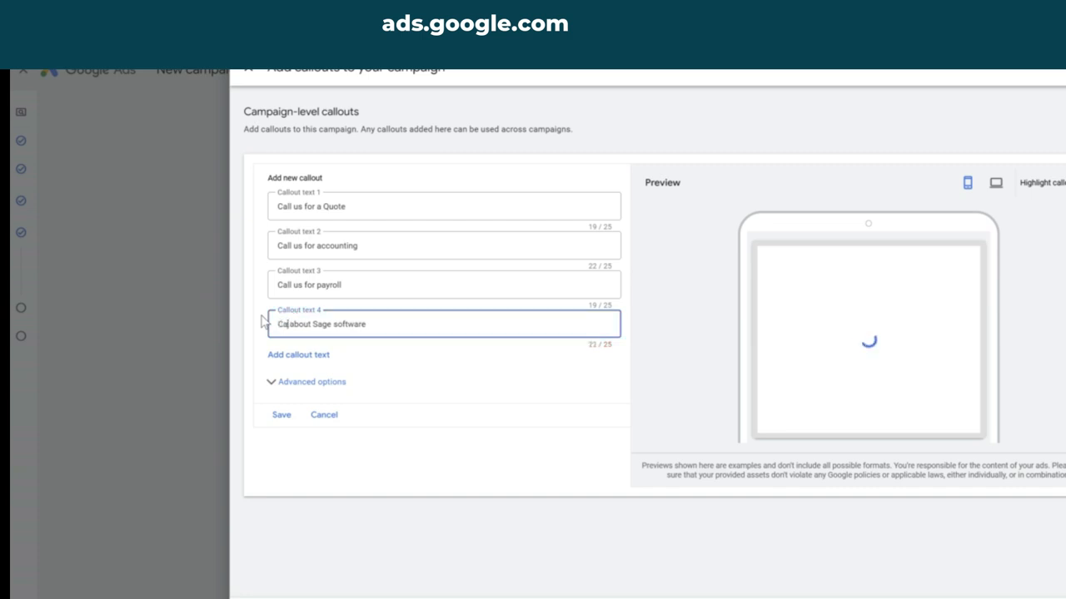
pyautogui.write('ll us')
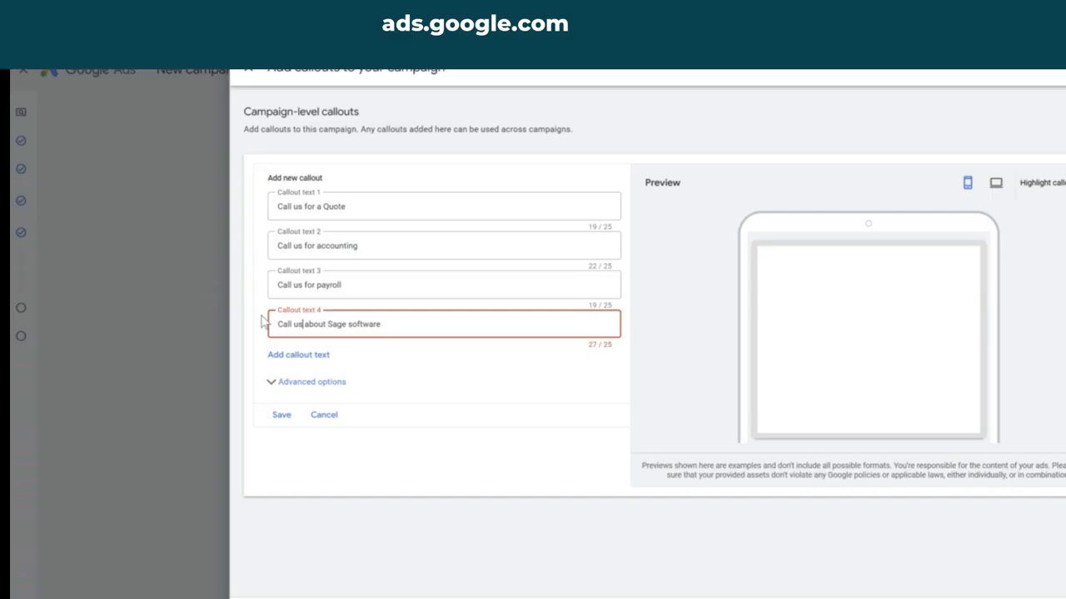
pyautogui.moveTo(325, 325); pyautogui.dragTo(295, 325)
pyautogui.press('BackSpace')
pyautogui.press('BackSpace')
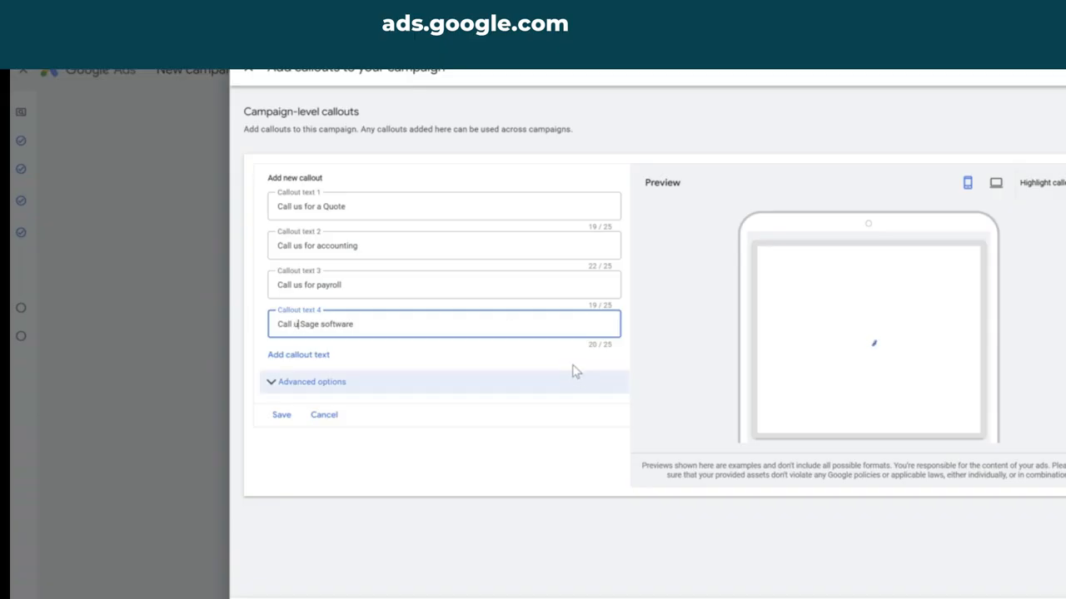
pyautogui.write('f')
# - Save the four callouts to the campaign and finish editing the ad
pyautogui.click(282, 414)
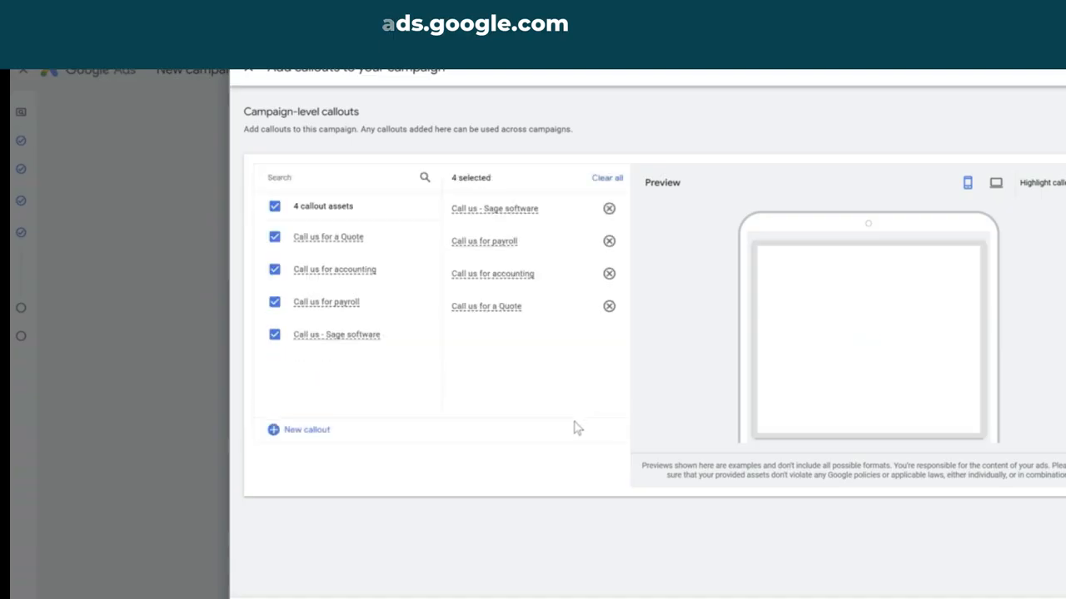
pyautogui.click(333, 587)
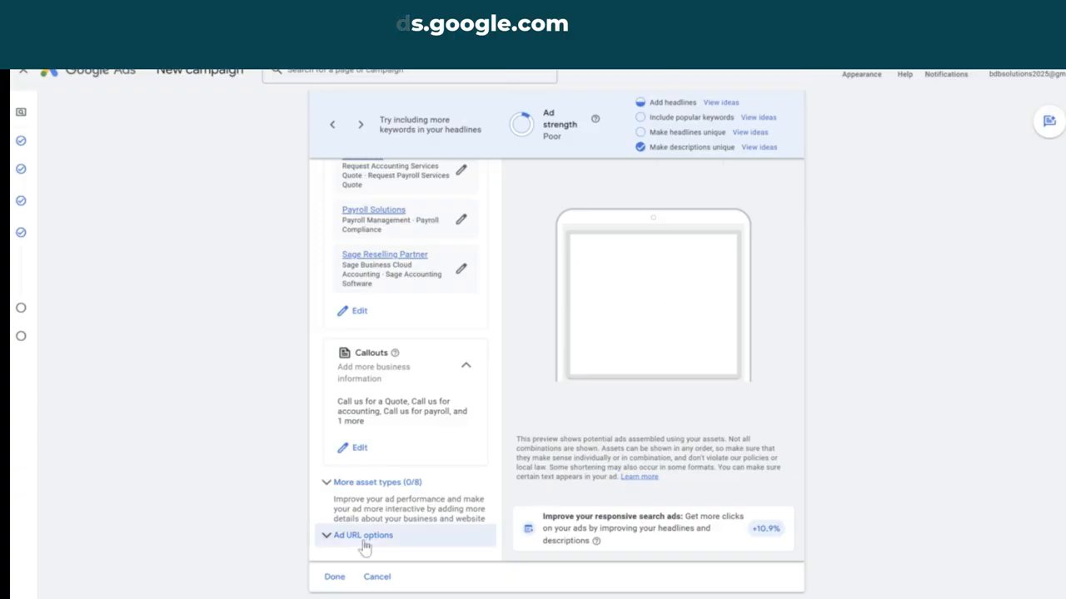
pyautogui.click(334, 577)
# - Rename the ad group to "BD - 2025" and continue to the campaign's budget settings
pyautogui.scroll(3, 500, 369)
pyautogui.click(383, 176)
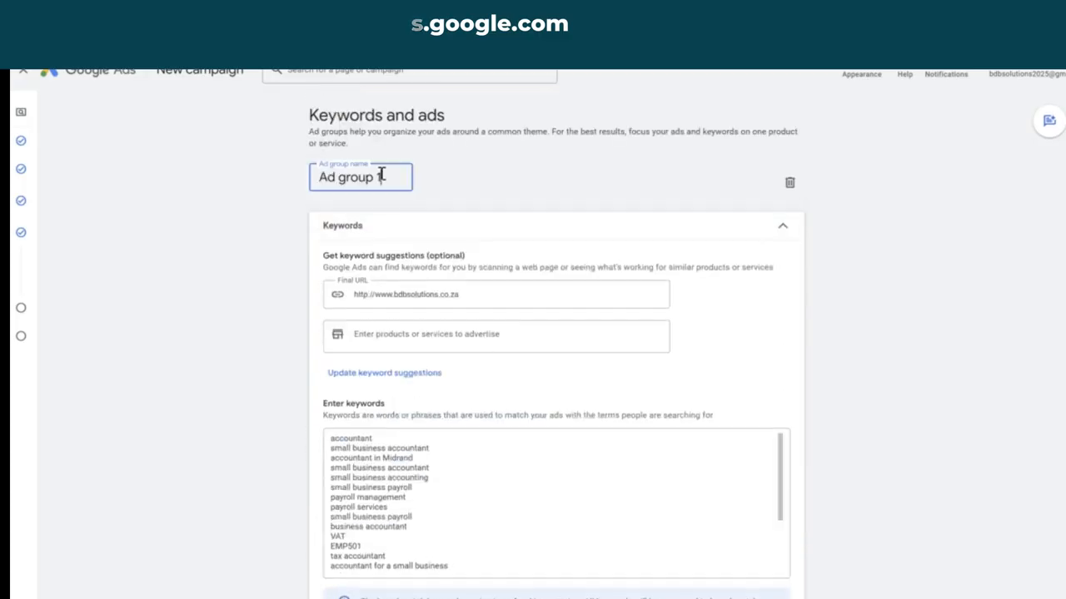
pyautogui.moveTo(390, 176); pyautogui.dragTo(298, 183)
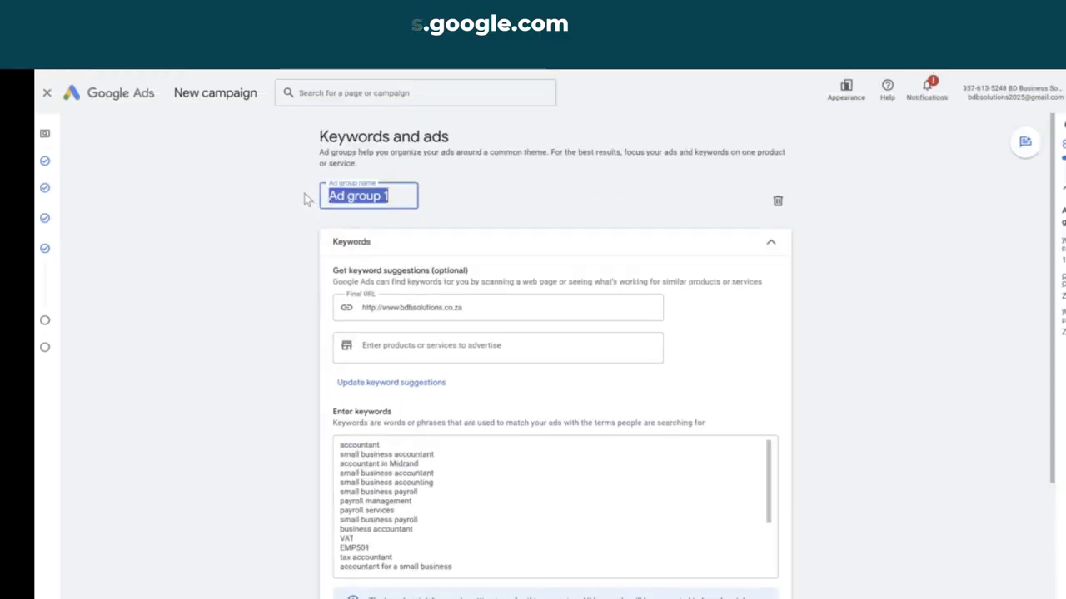
pyautogui.write('BD ')
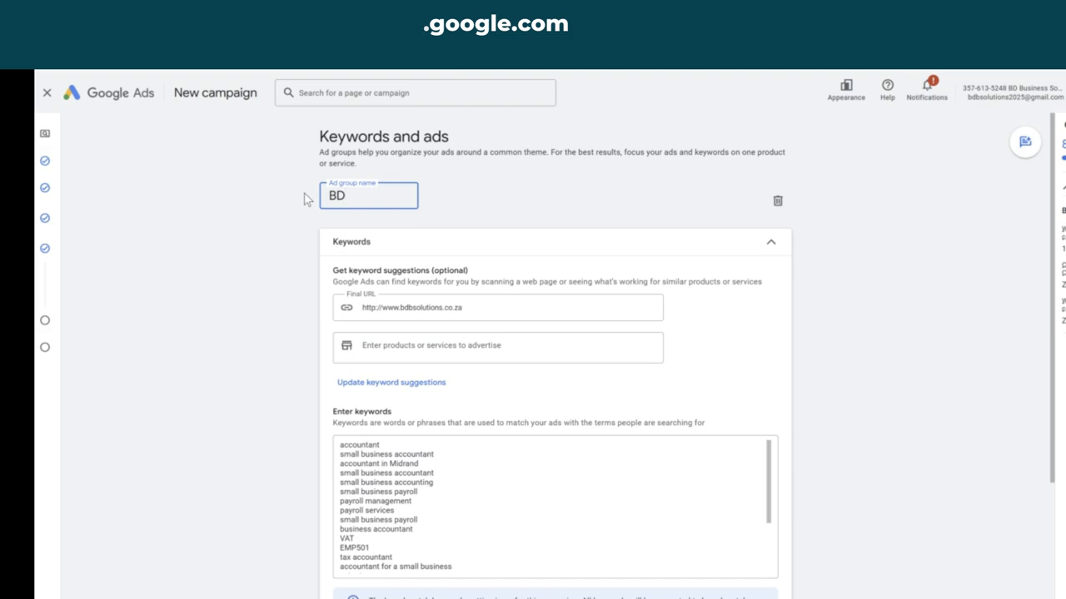
pyautogui.write('- 2025')
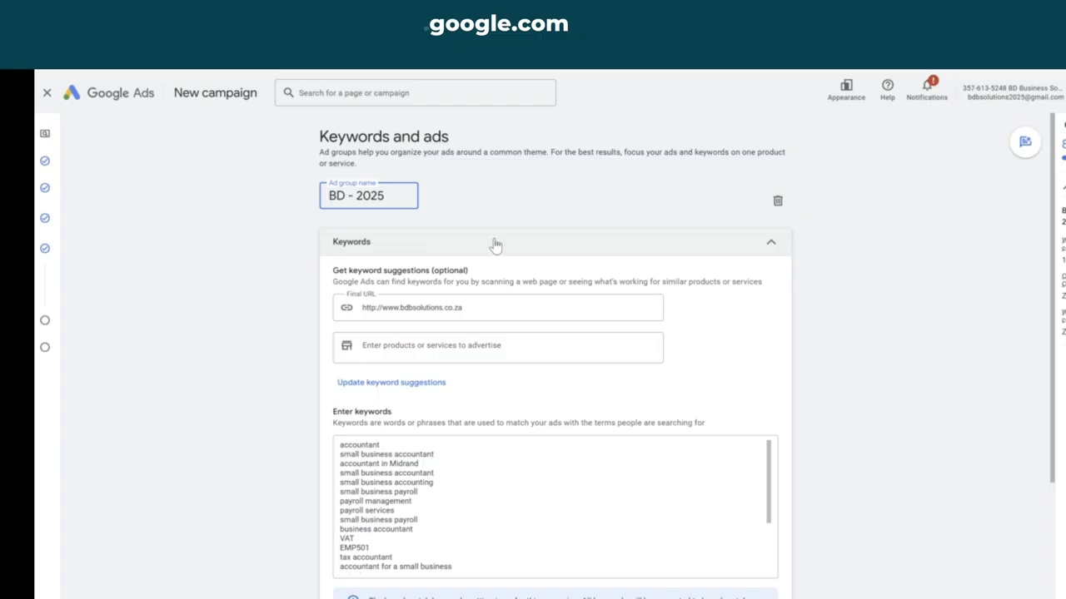
pyautogui.scroll(-5, 494, 244)
pyautogui.click(772, 584)
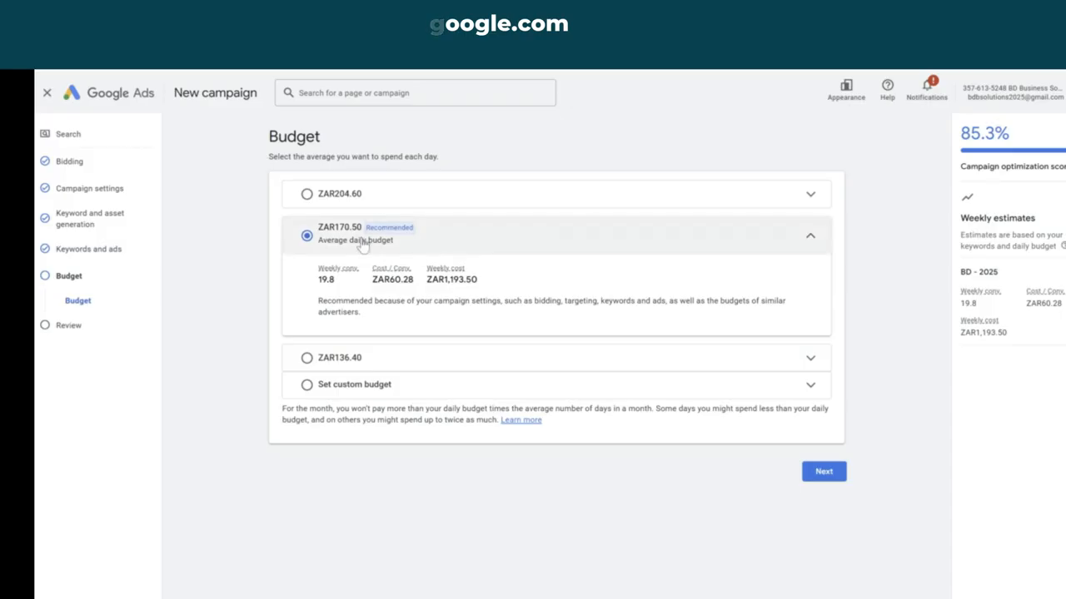
# - Set a custom average daily budget of ZAR 150 and continue to the campaign review
pyautogui.click(358, 383)
pyautogui.click(387, 334)
pyautogui.moveTo(387, 334); pyautogui.dragTo(333, 334)
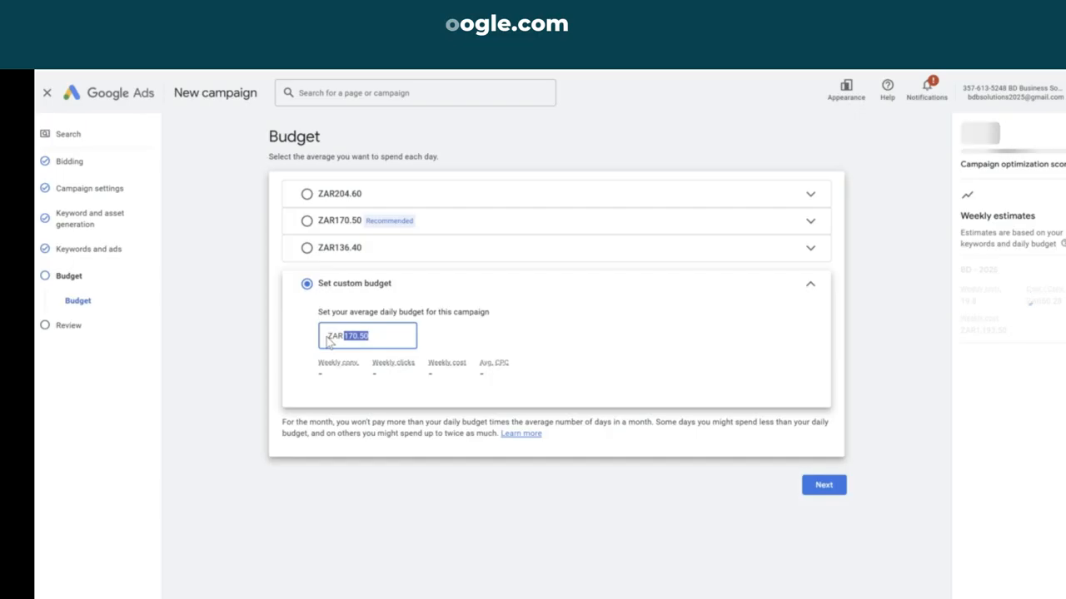
pyautogui.write('15')
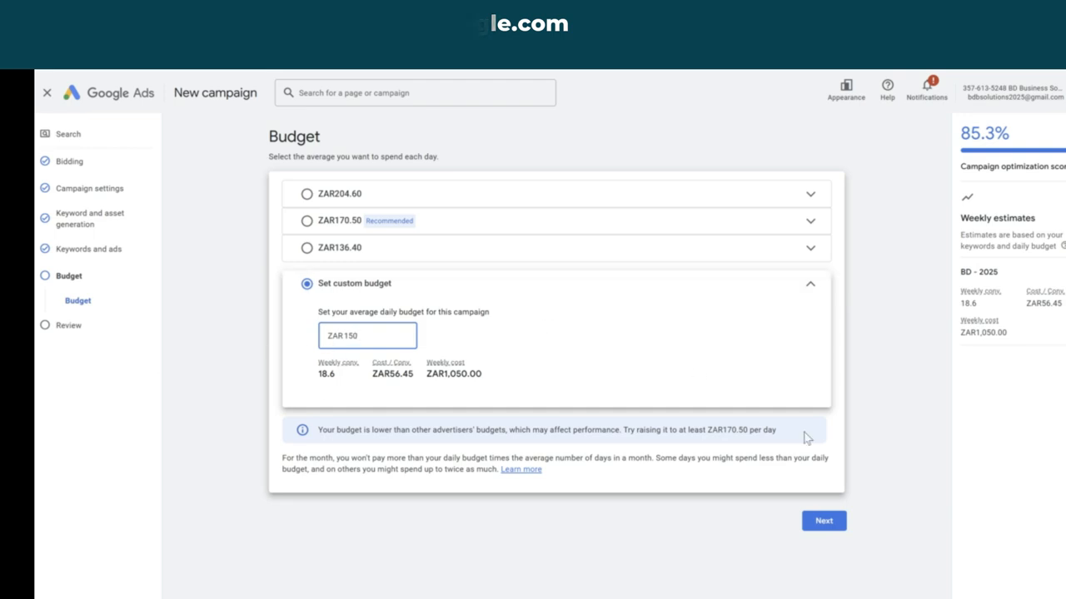
pyautogui.click(823, 521)
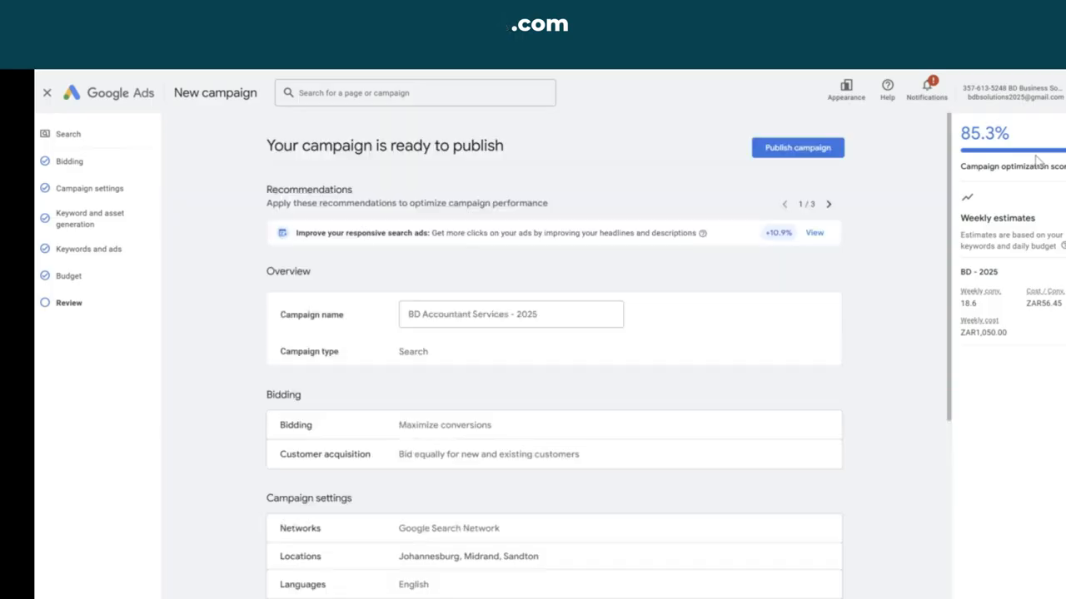
# - Review the campaign summary, checking the bidding, campaign settings, ad schedule, keywords and budget before publishing
pyautogui.scroll(-3, 316, 374)
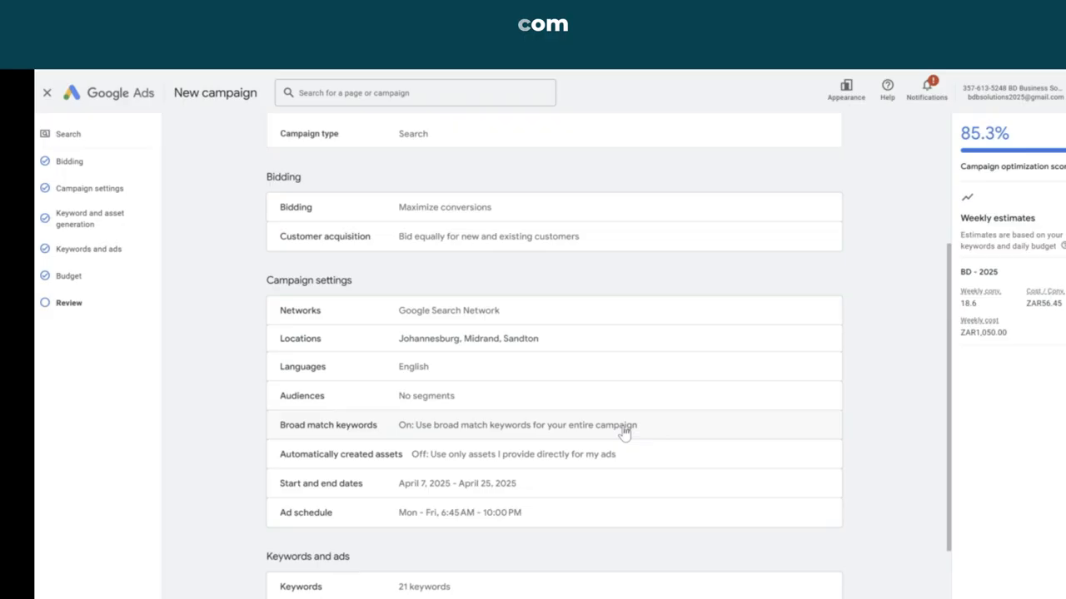
pyautogui.scroll(-2, 623, 431)
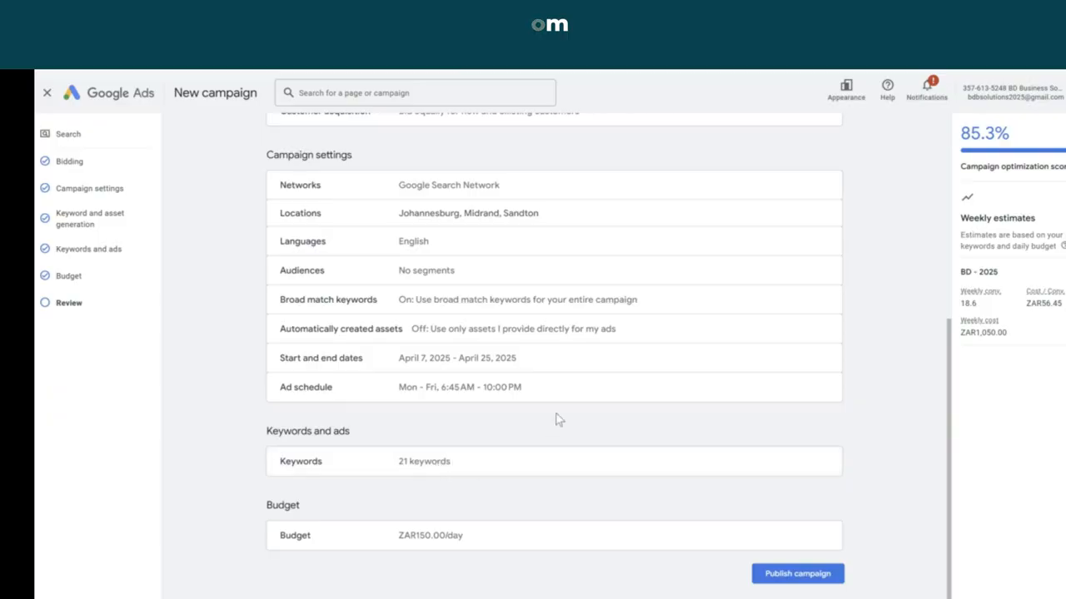
pyautogui.scroll(5, 557, 421)
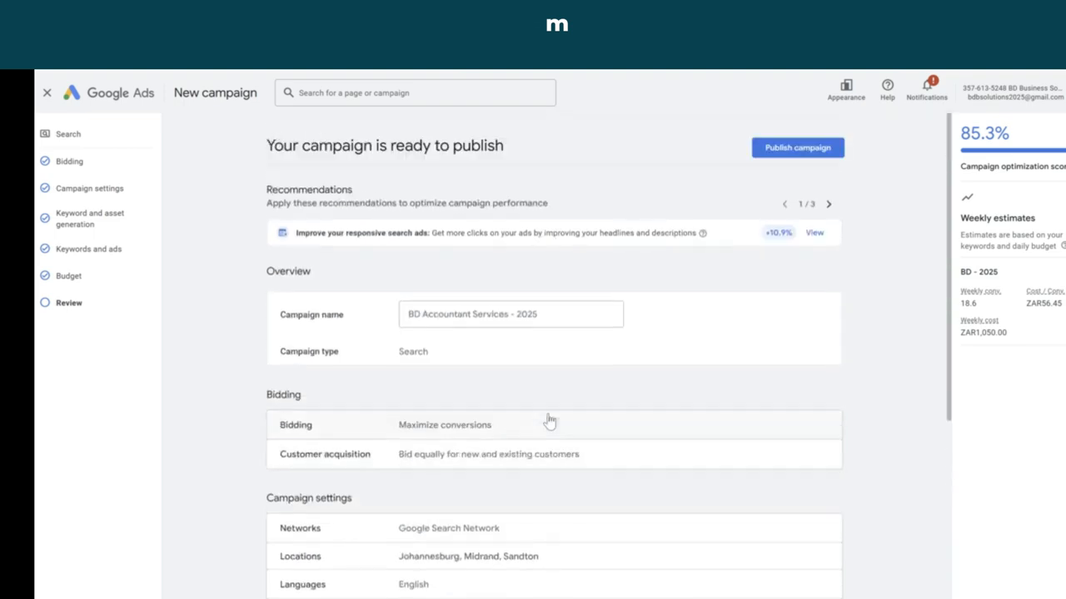
pyautogui.scroll(-5, 550, 420)
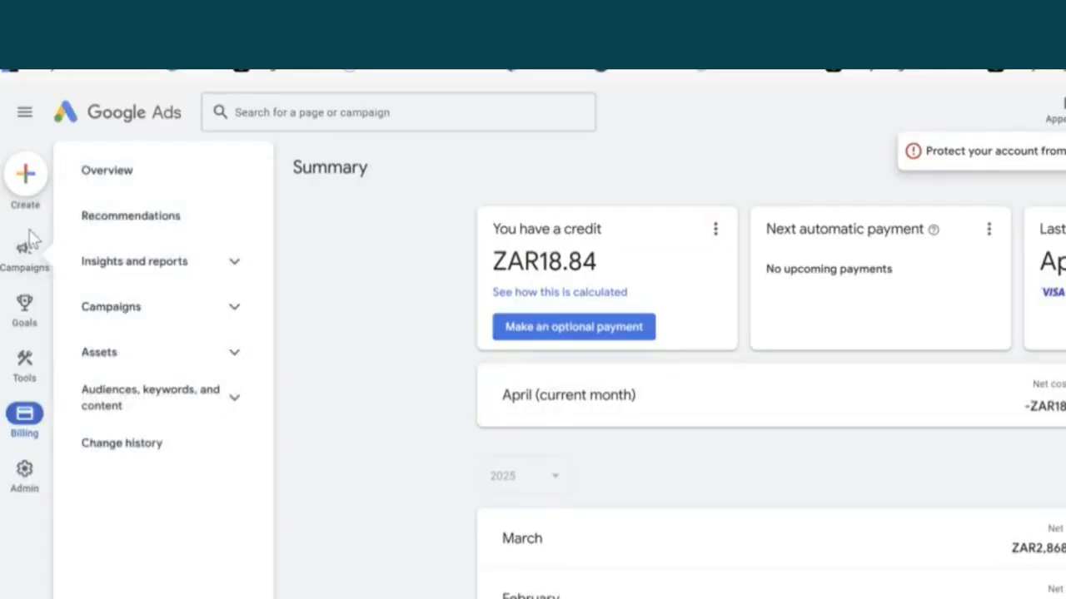
# - Open the account's campaigns overview from the billing summary
pyautogui.click(27, 254)
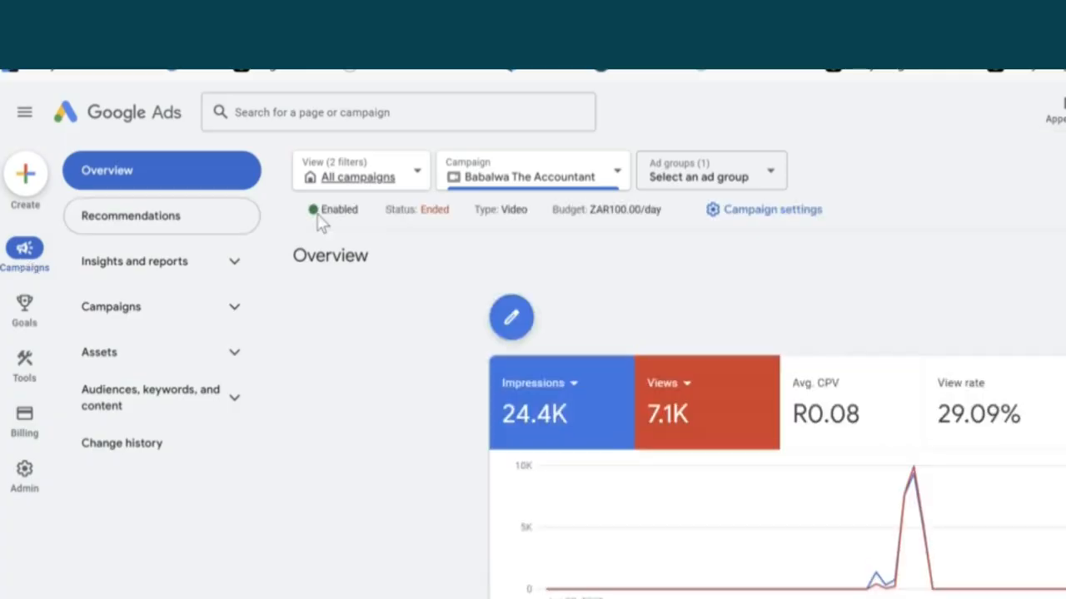
# - Switch the view to search campaigns only and open the overview of the BD - Payroll Campaign
pyautogui.click(388, 178)
pyautogui.click(372, 326)
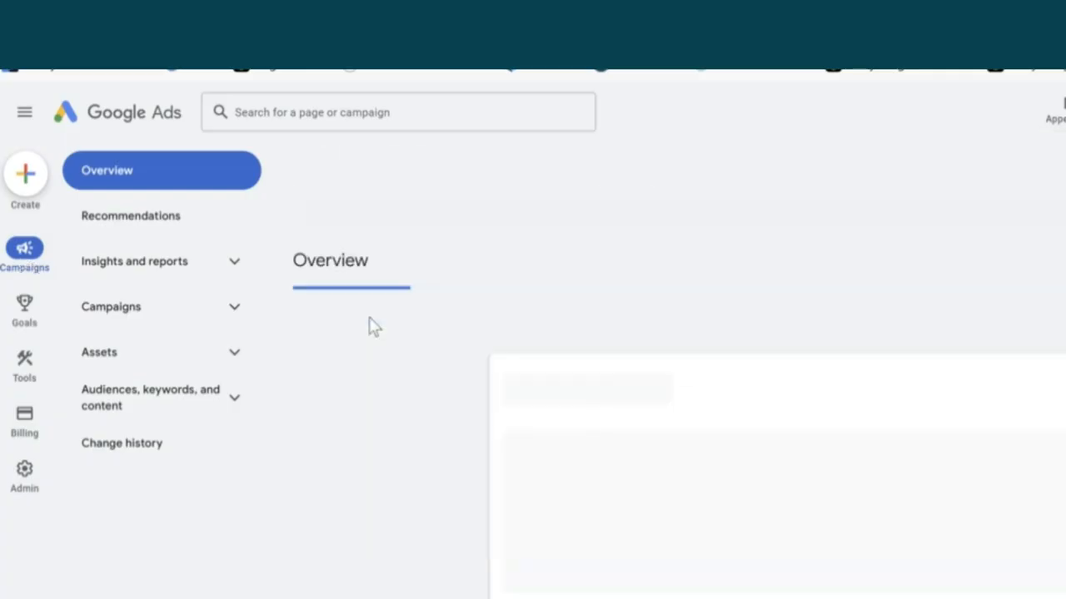
pyautogui.click(476, 176)
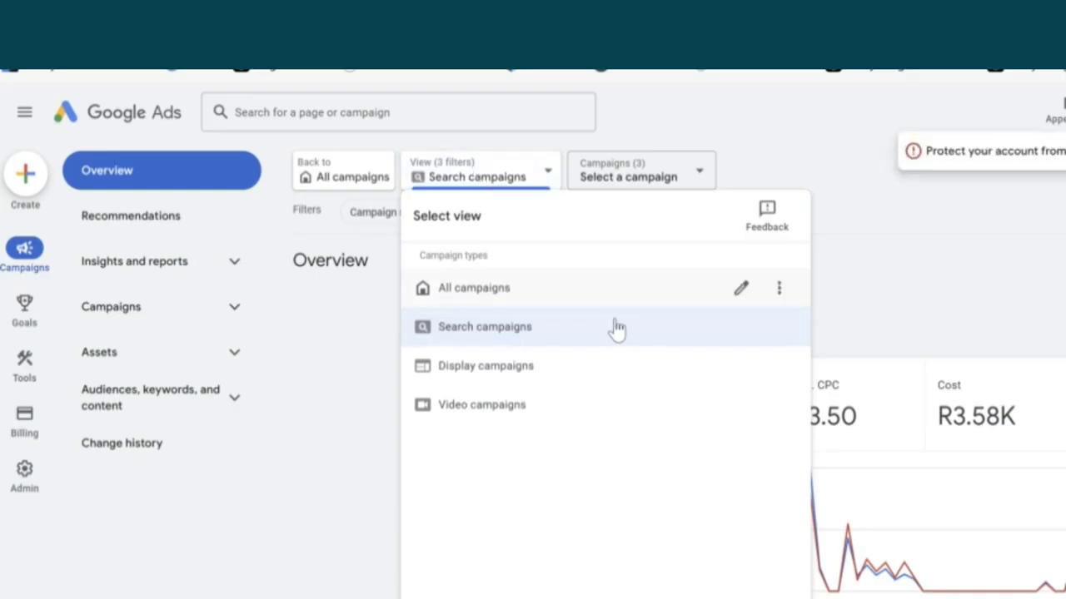
pyautogui.click(524, 329)
pyautogui.click(638, 176)
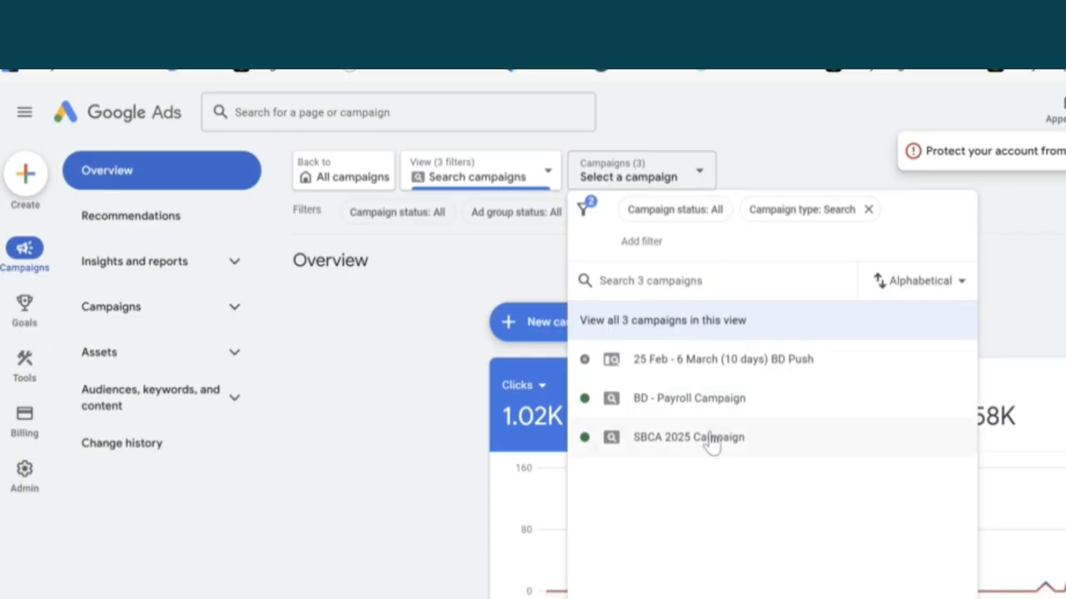
pyautogui.click(702, 398)
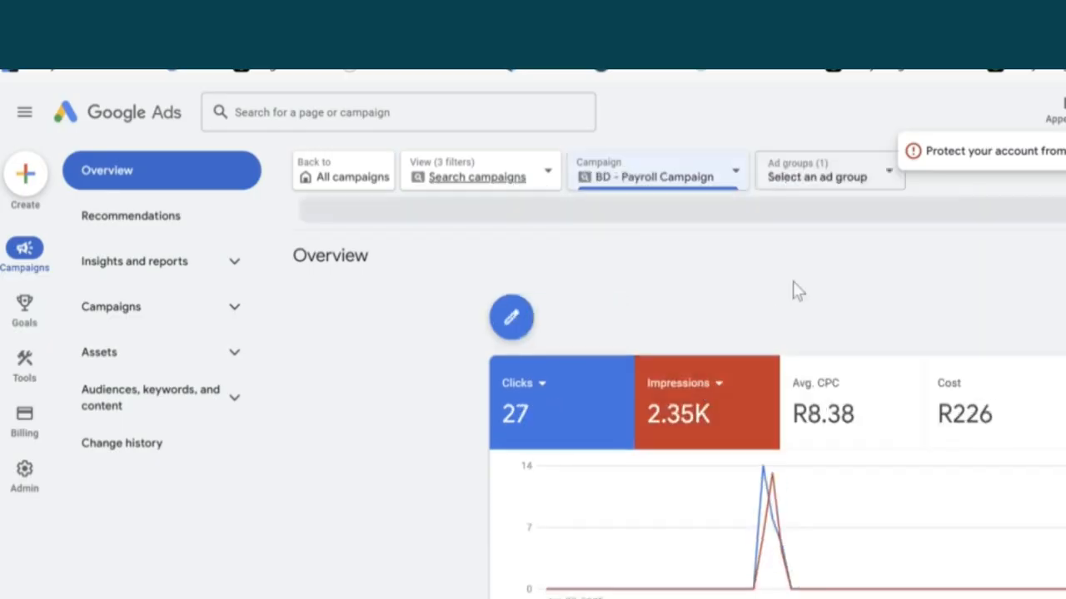
# - Check the account's billing summary and return to the campaign overview
pyautogui.click(22, 440)
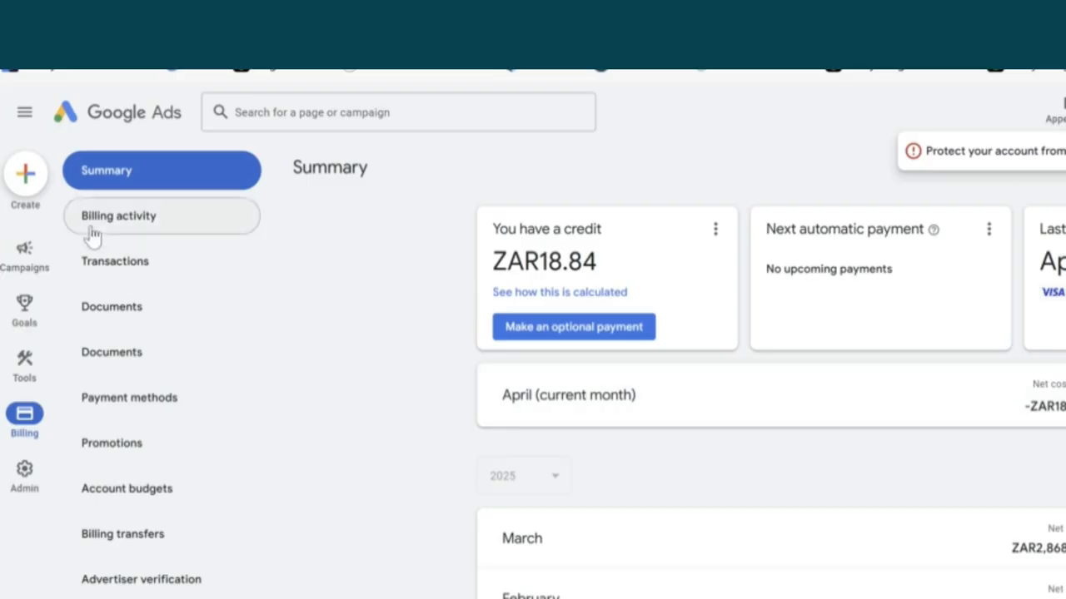
pyautogui.click(25, 258)
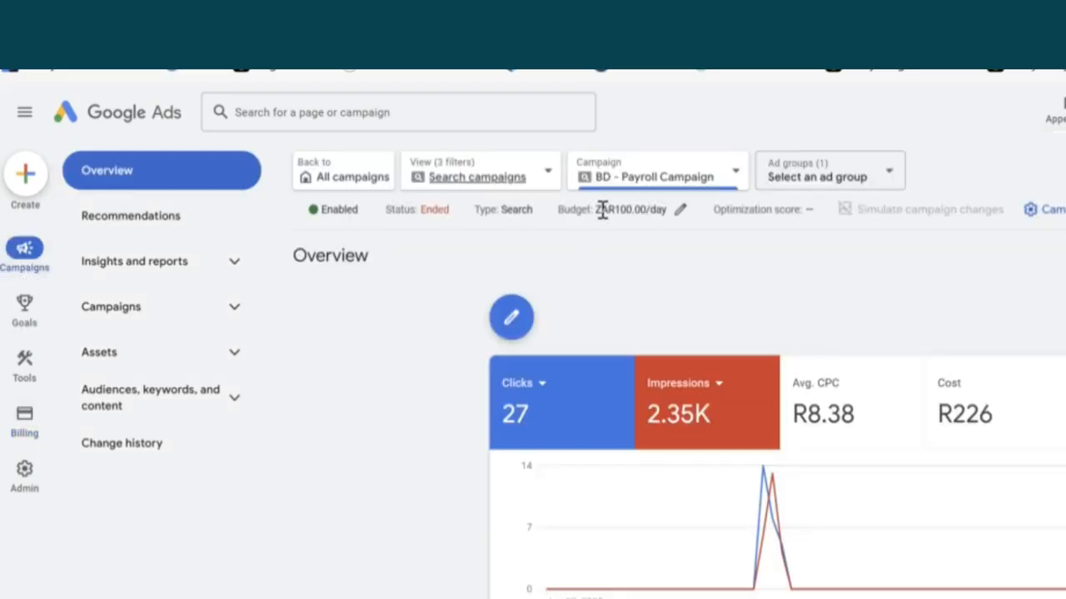
# - Select the BD - Payroll Campaign again and open its campaigns table
pyautogui.click(621, 171)
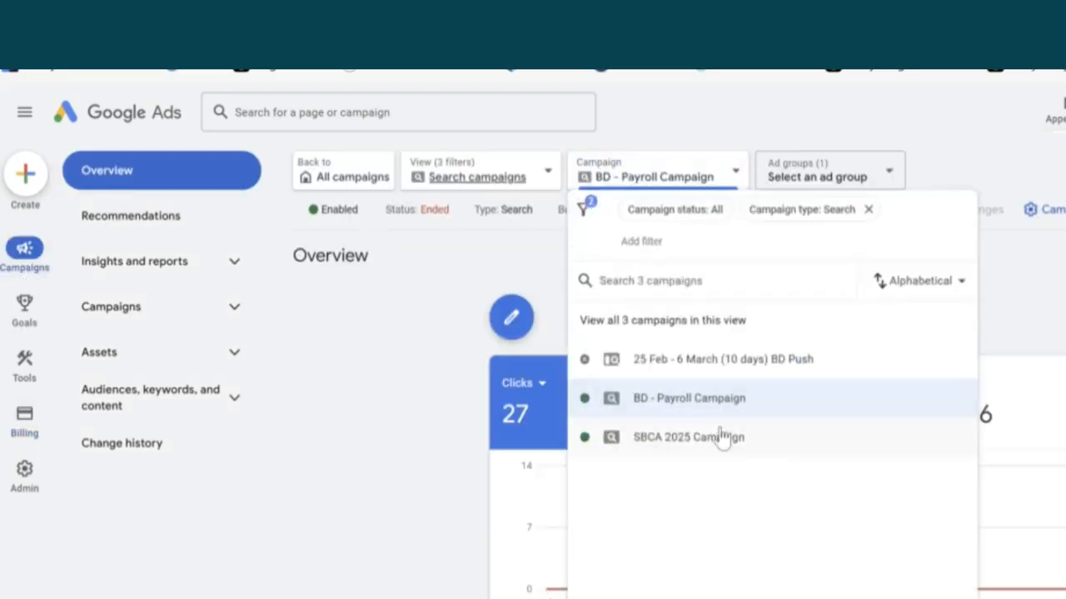
pyautogui.click(704, 400)
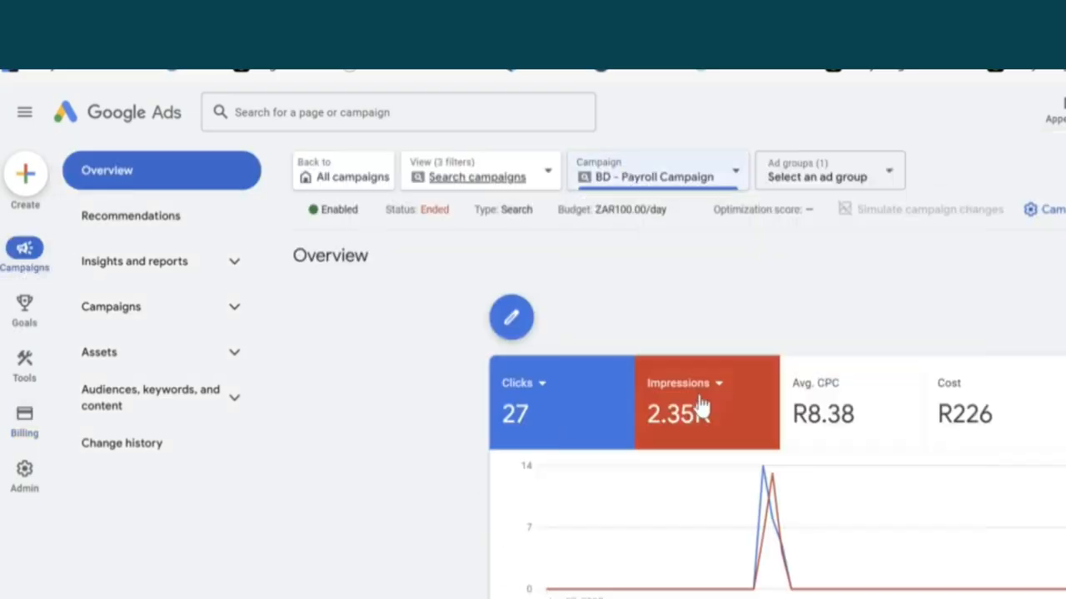
pyautogui.click(100, 310)
pyautogui.click(140, 356)
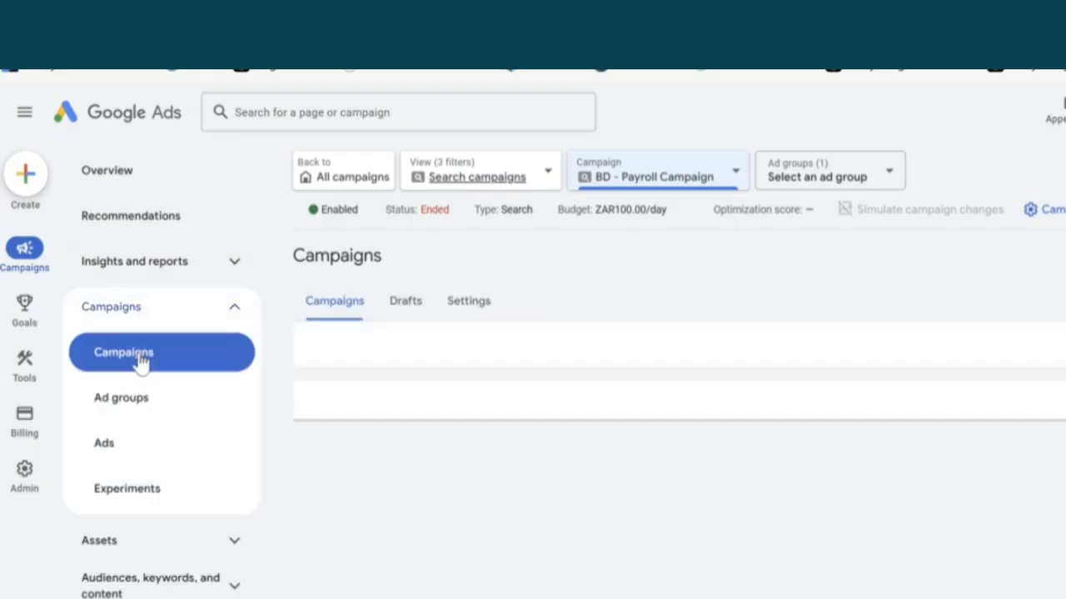